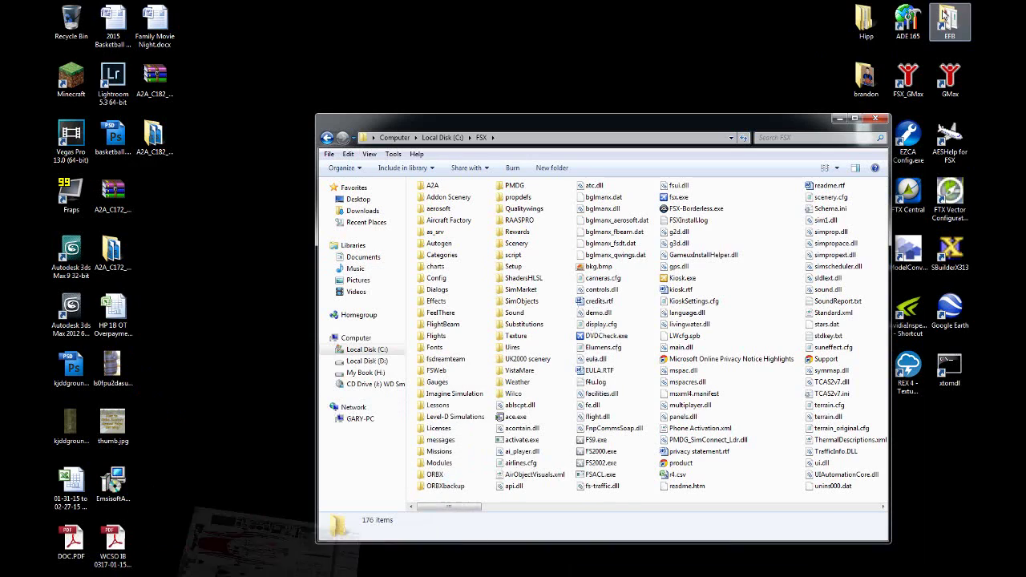
# Step: Clear Photoshop and the FSX folder window off the screen to reveal the bare desktop
pyautogui.click(892, 106)
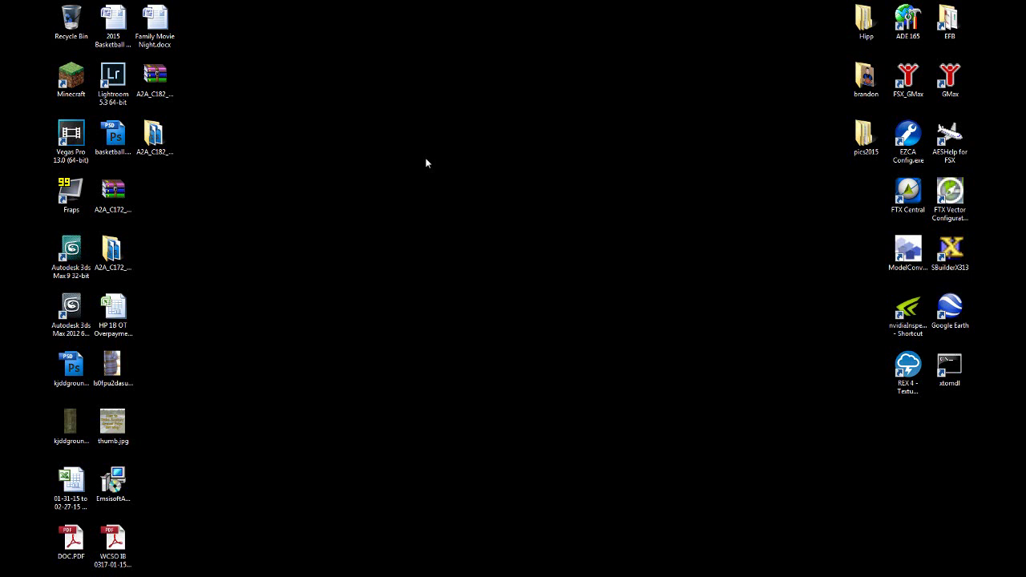
# Step: Check the properties of the A2A_C182 paint kit archive
pyautogui.rightClick(162, 82)
pyautogui.click(215, 294)
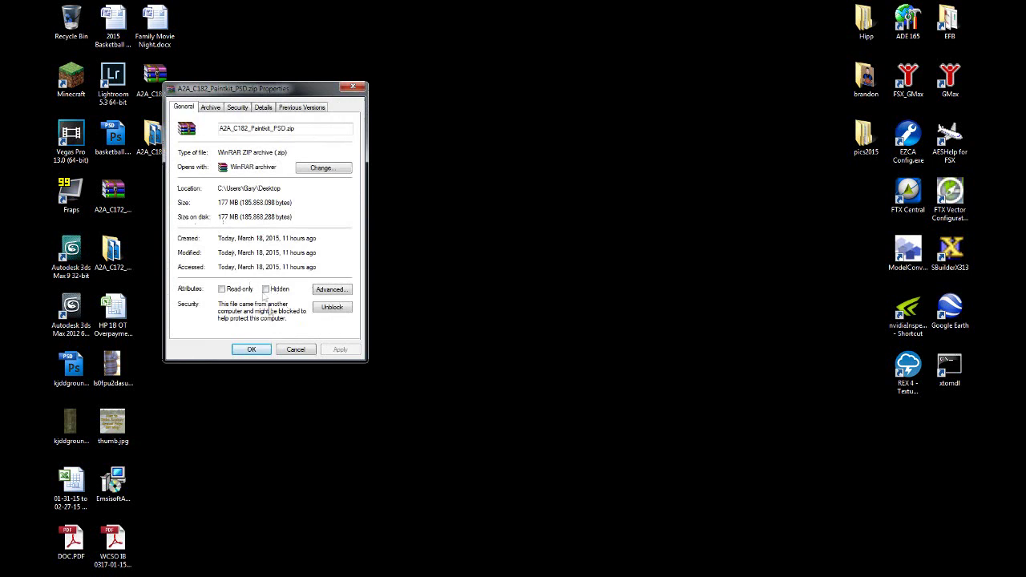
pyautogui.click(295, 350)
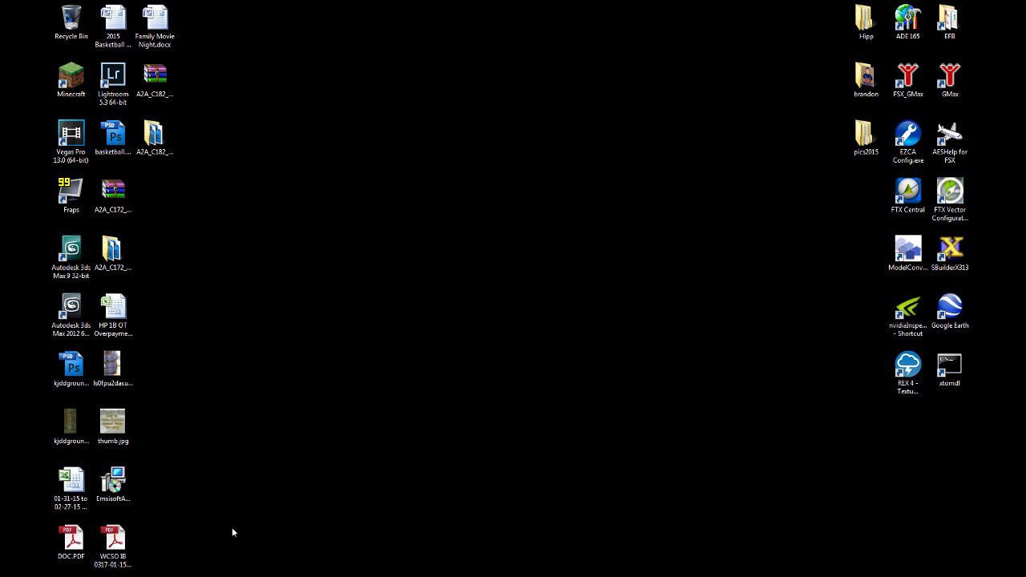
# Step: Open the A2A_C182_Paintkit_PSD folder and review the c182_t and c182_s PSD file details
pyautogui.doubleClick(153, 136)
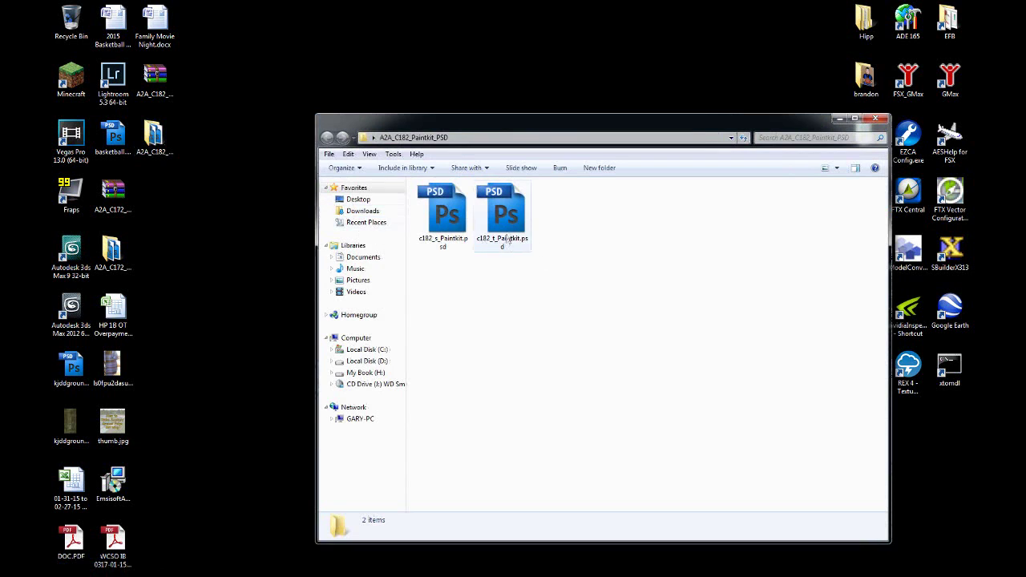
pyautogui.click(507, 239)
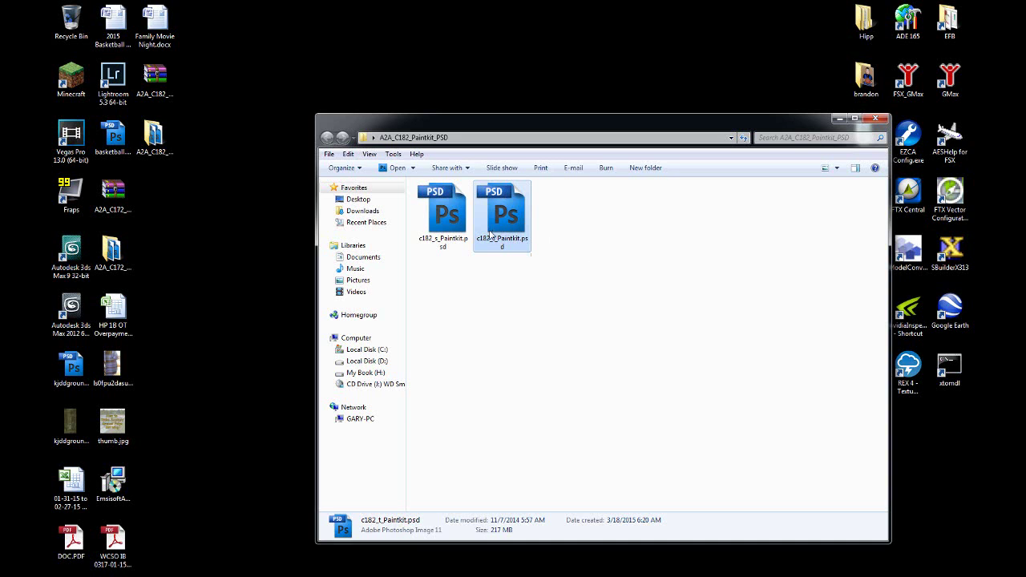
pyautogui.moveTo(503, 215)
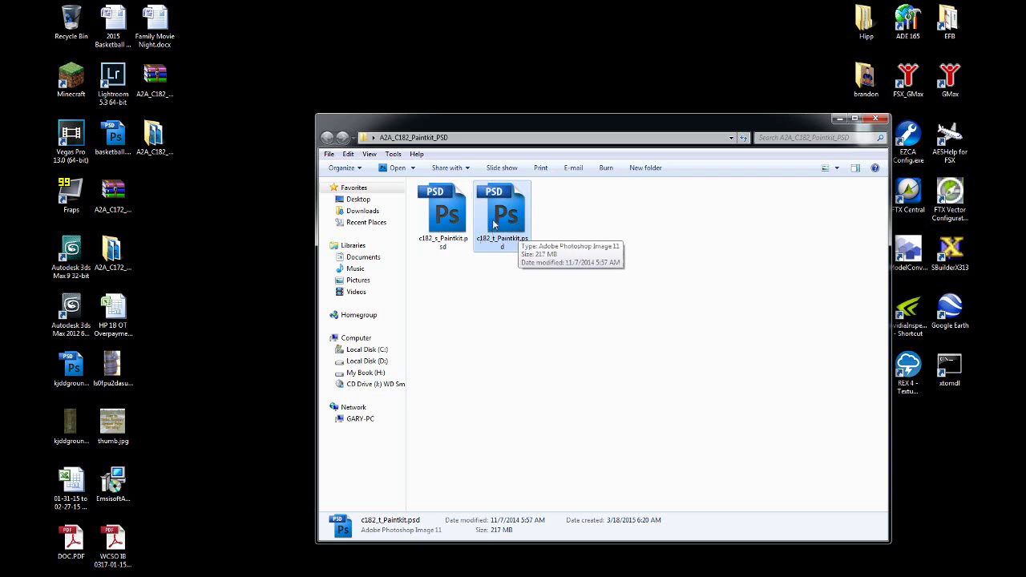
pyautogui.click(442, 232)
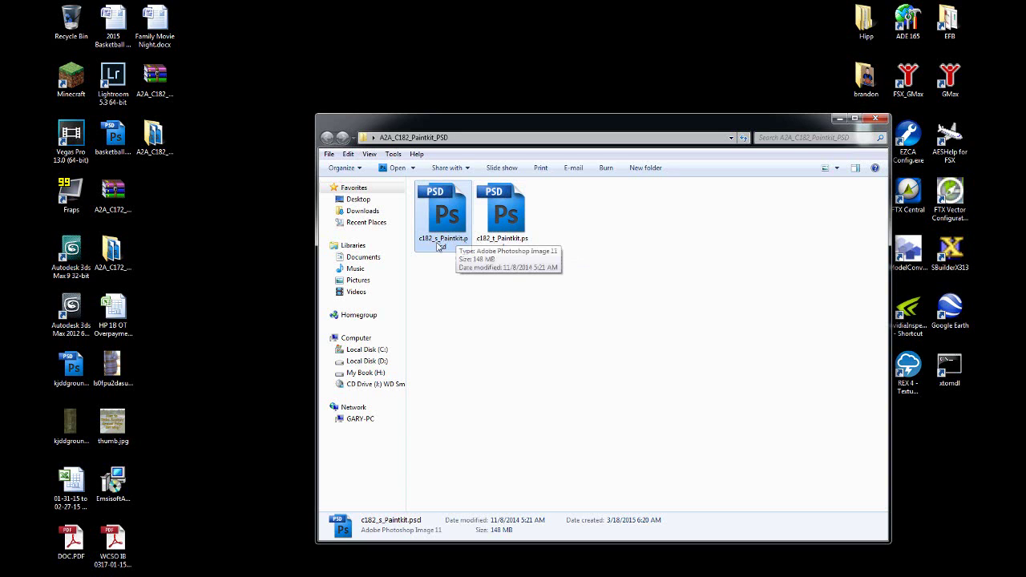
pyautogui.click(735, 328)
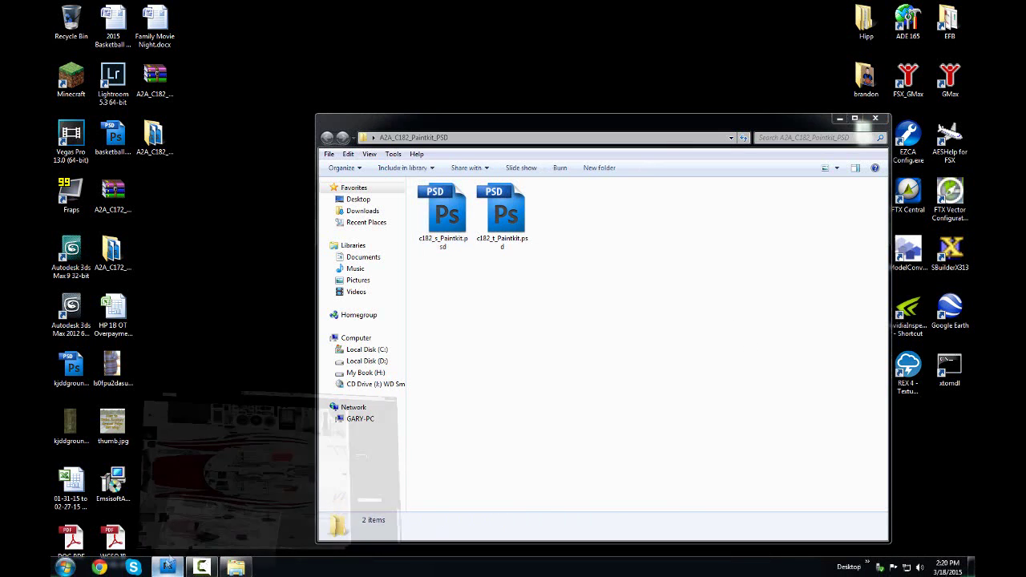
# Step: Back in Photoshop, hide the Livery_VH-DLL layer and view the plain white texture at 100%
pyautogui.click(167, 567)
pyautogui.scroll(-3, 866, 489)
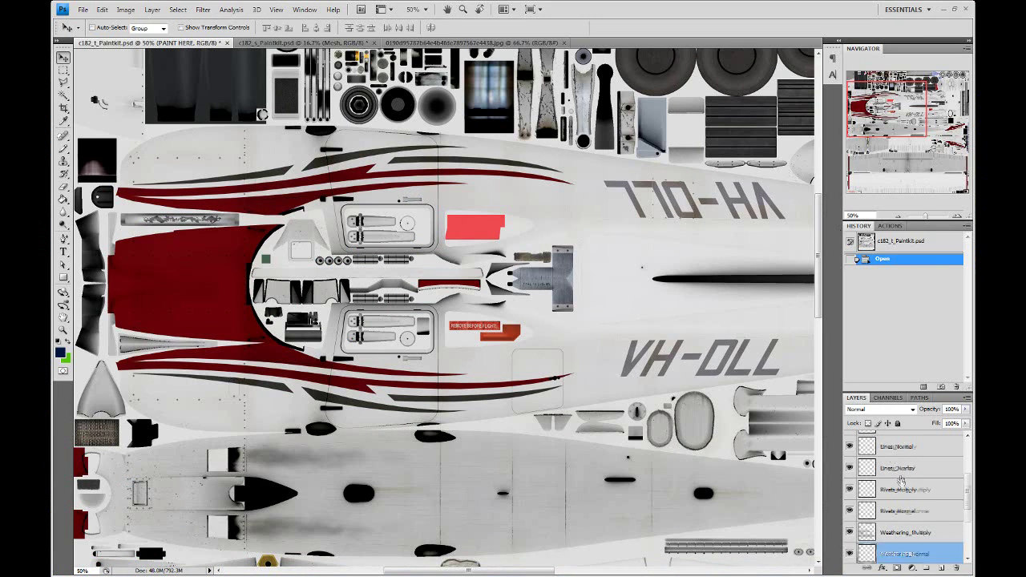
pyautogui.scroll(-3, 858, 490)
pyautogui.click(851, 489)
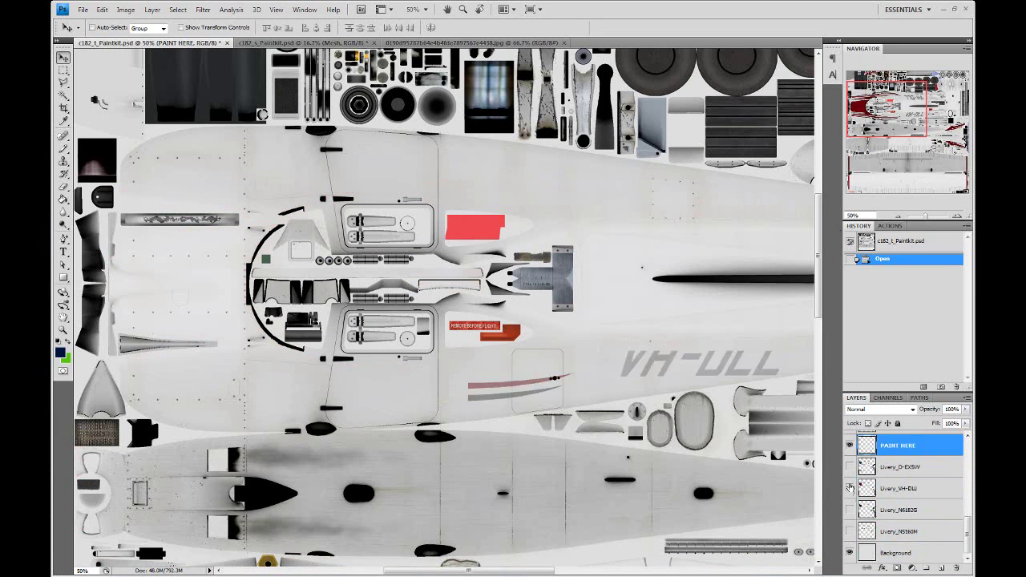
pyautogui.click(851, 488)
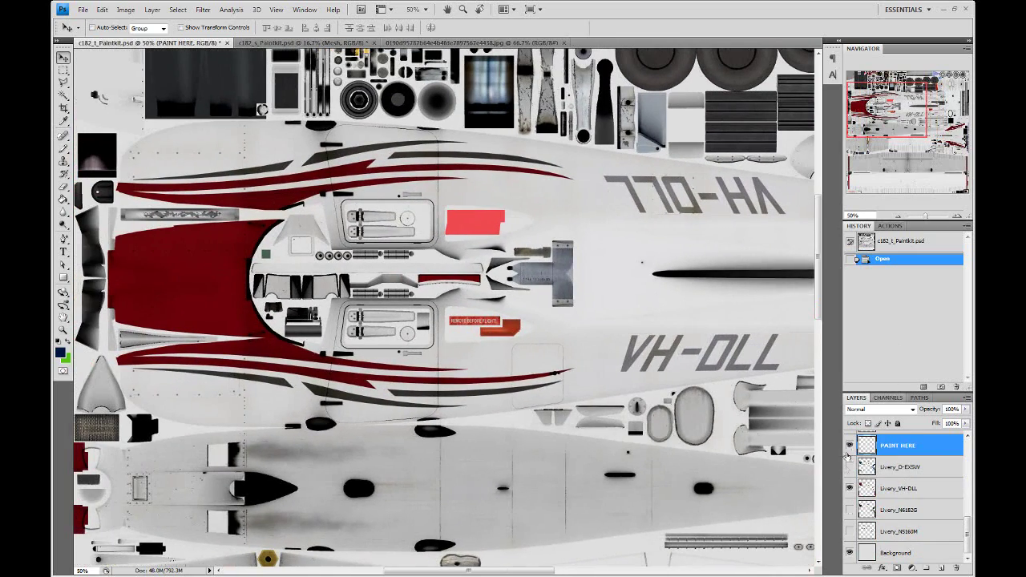
pyautogui.click(850, 488)
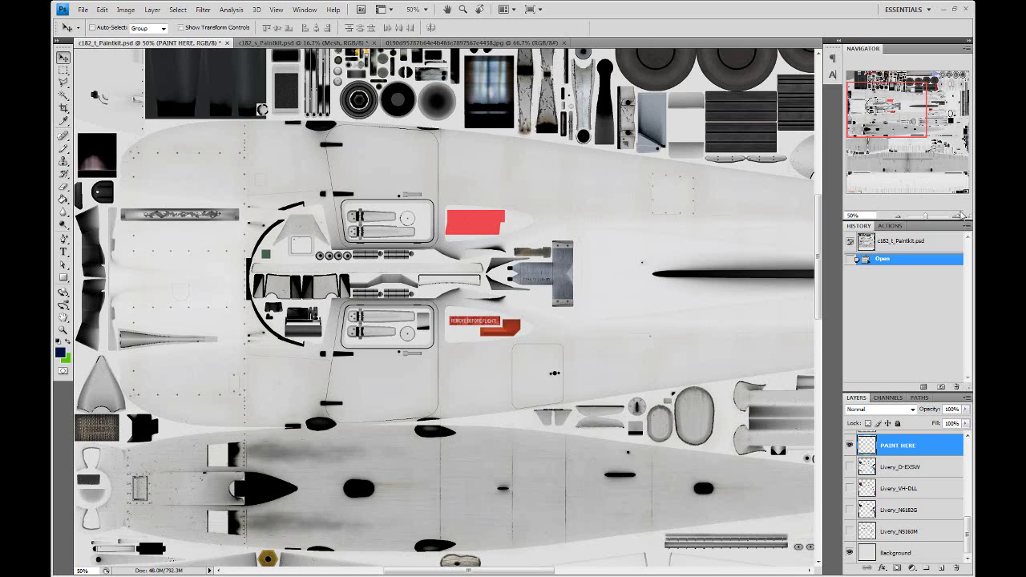
pyautogui.click(957, 216)
pyautogui.click(958, 216)
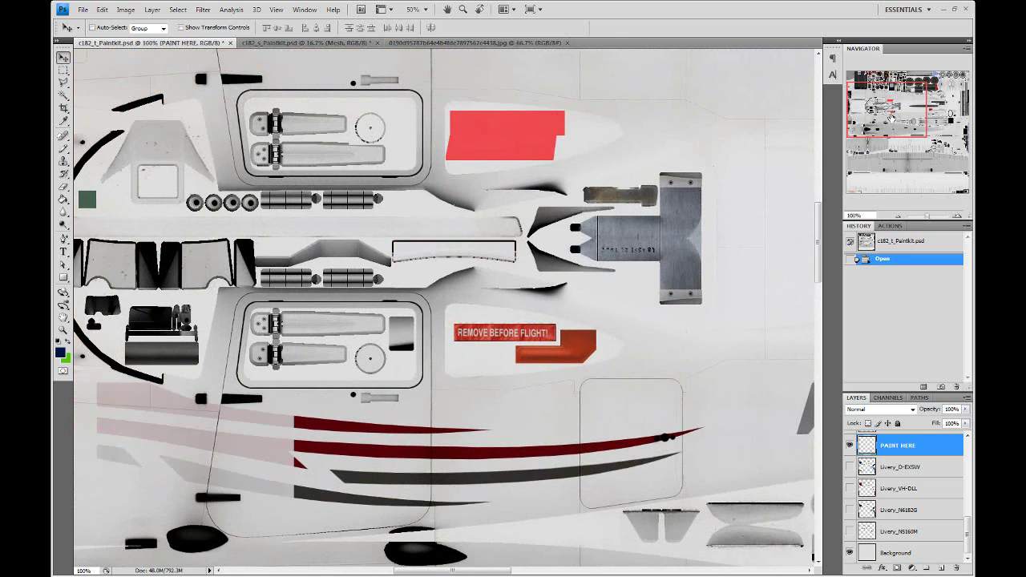
# Step: Check in Image Size that the texture is 4096 × 4096 pixels
pyautogui.click(128, 9)
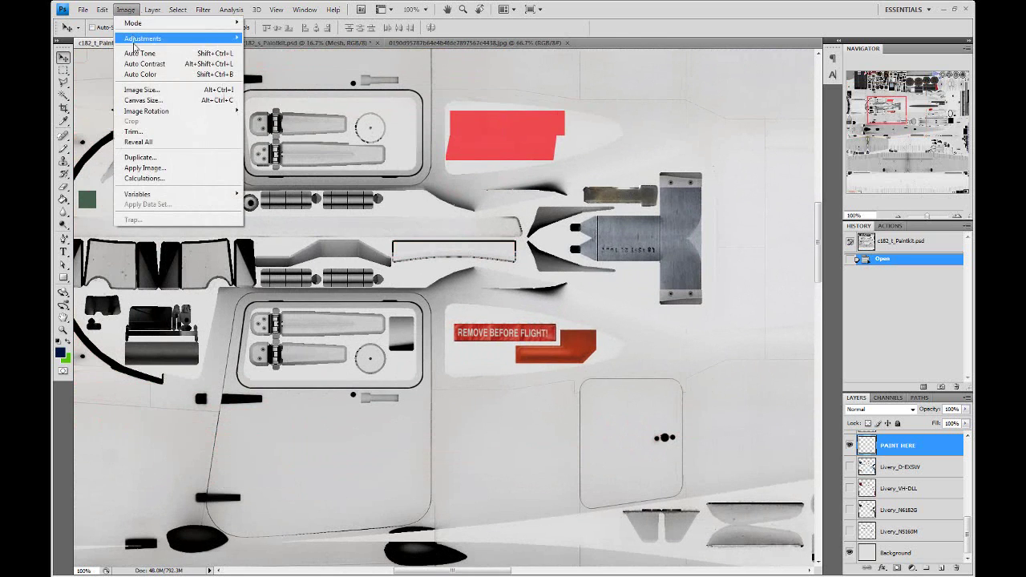
pyautogui.click(138, 91)
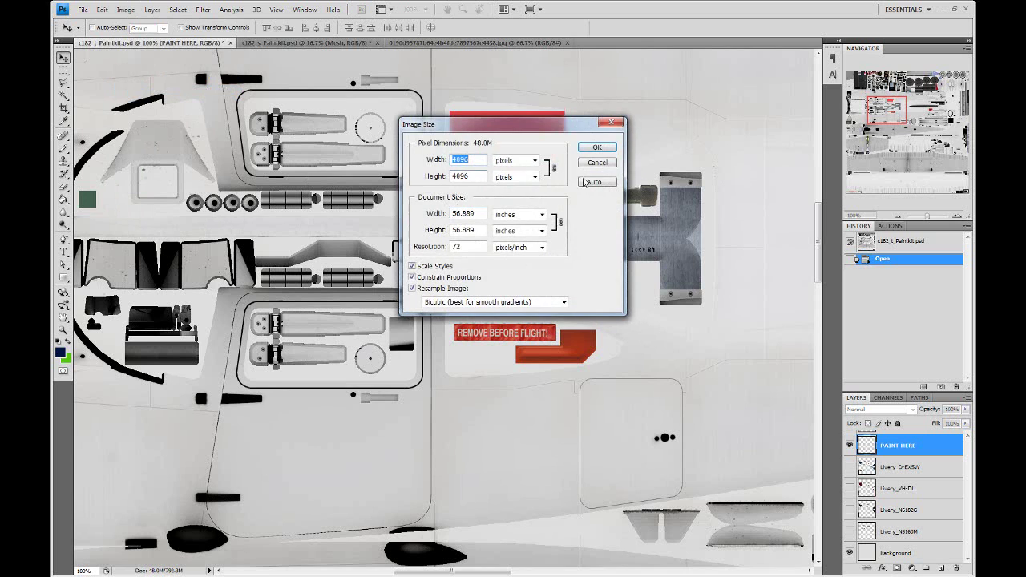
pyautogui.click(597, 149)
# Step: Zoom the texture out to 25% and centre the whole sheet in the window
pyautogui.click(891, 215)
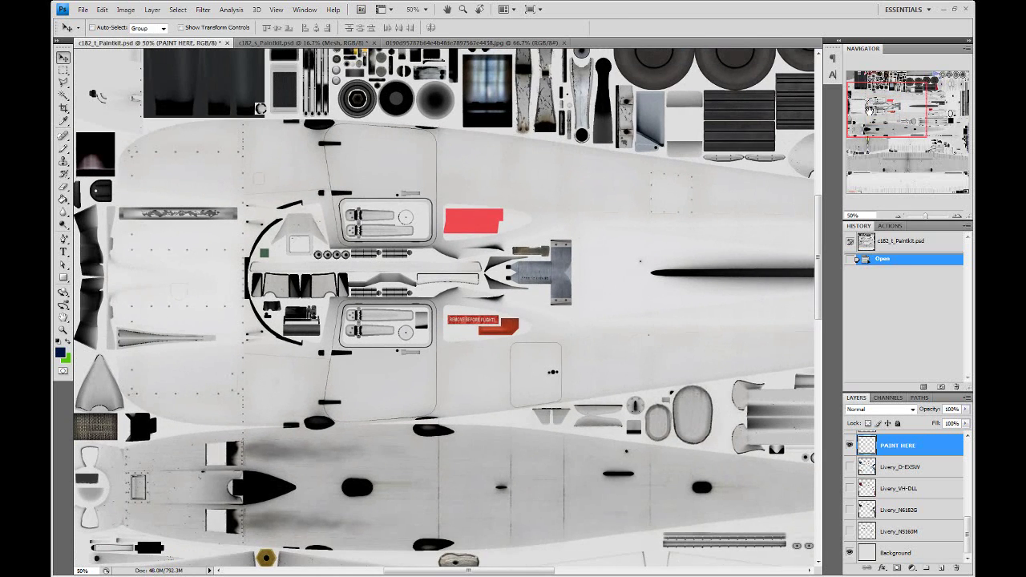
pyautogui.moveTo(869, 110); pyautogui.dragTo(870, 130)
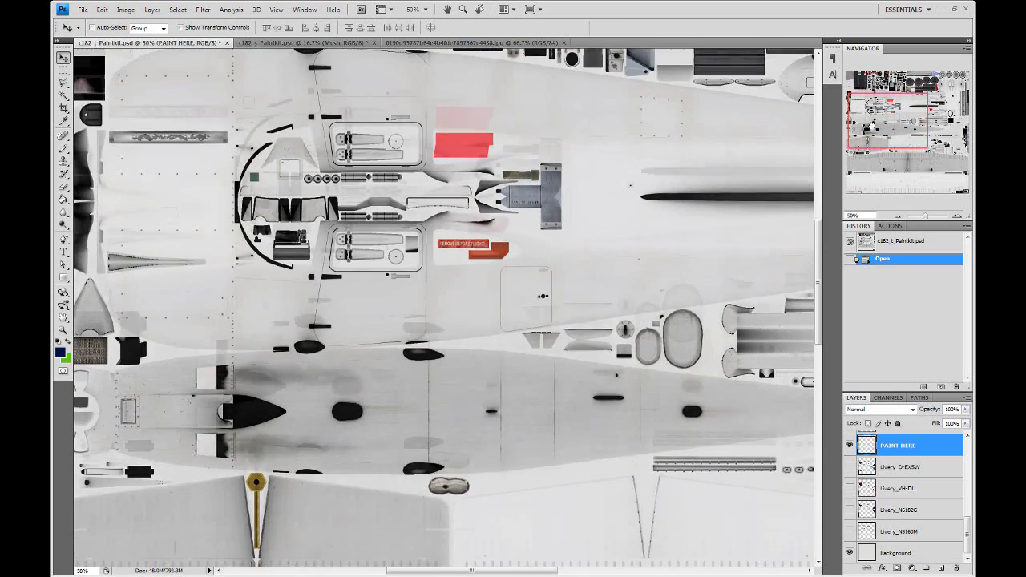
pyautogui.click(899, 217)
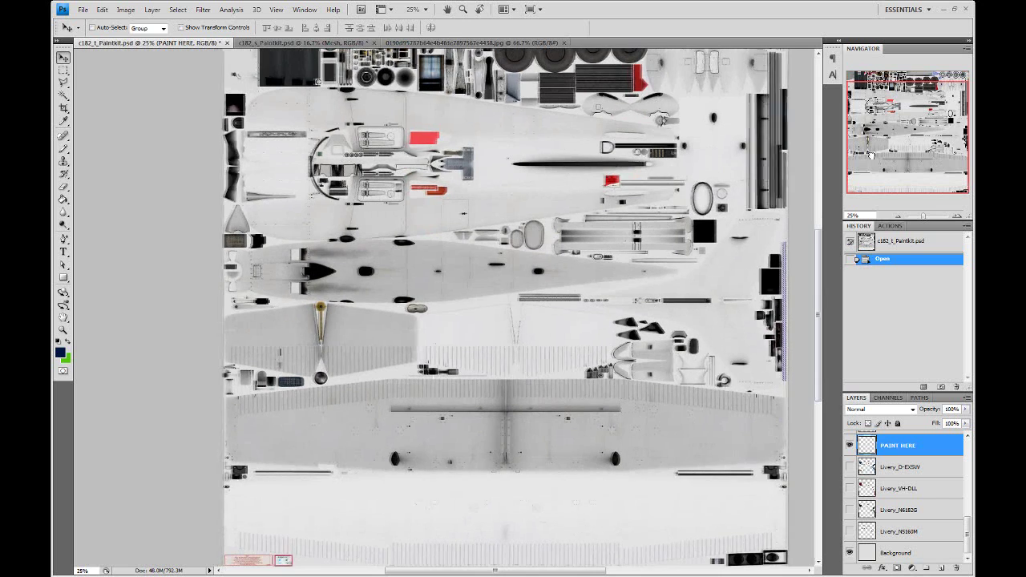
pyautogui.moveTo(870, 136); pyautogui.dragTo(878, 117)
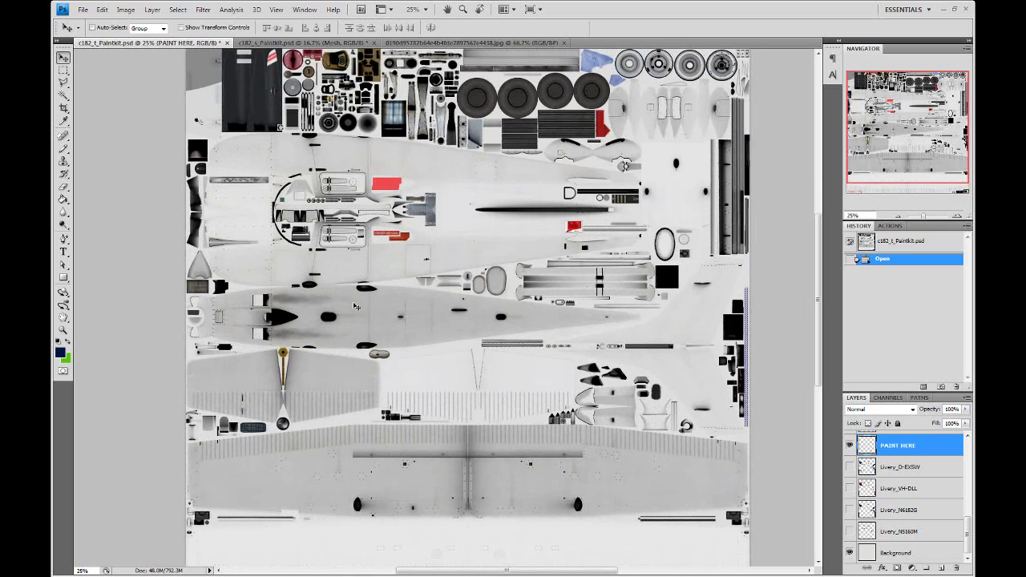
pyautogui.moveTo(907, 159); pyautogui.dragTo(903, 145)
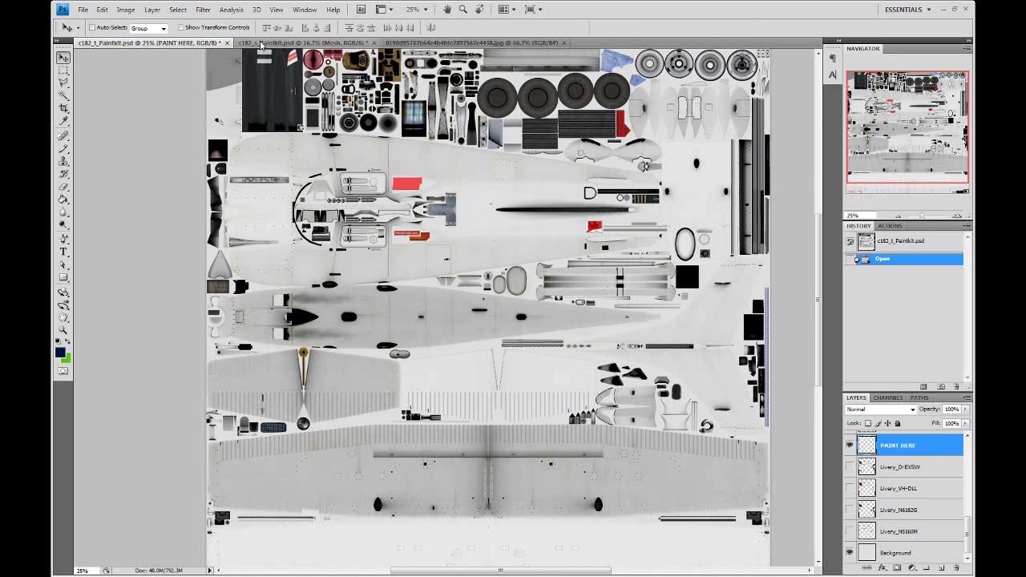
pyautogui.click(261, 43)
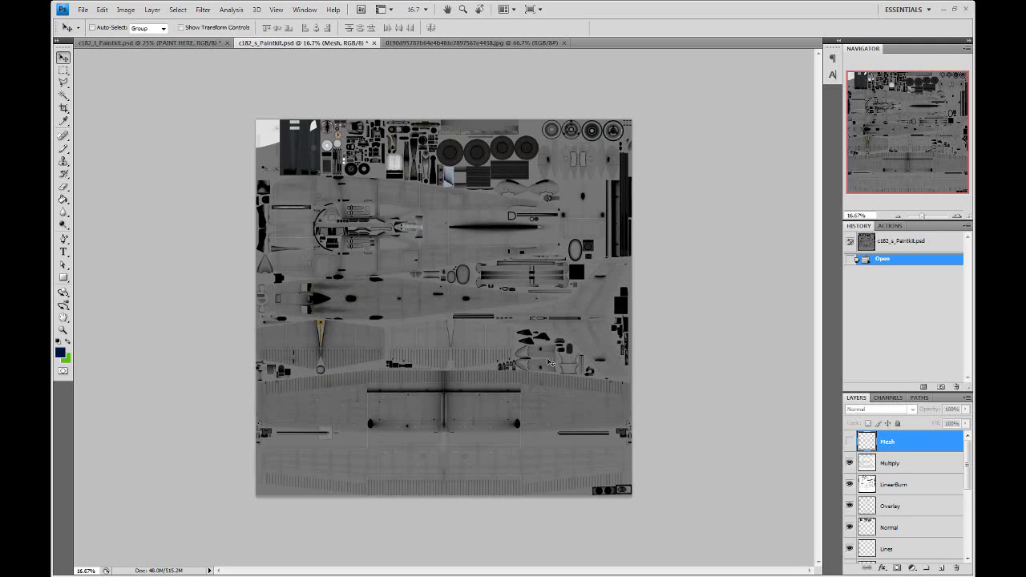
pyautogui.click(183, 43)
pyautogui.click(182, 43)
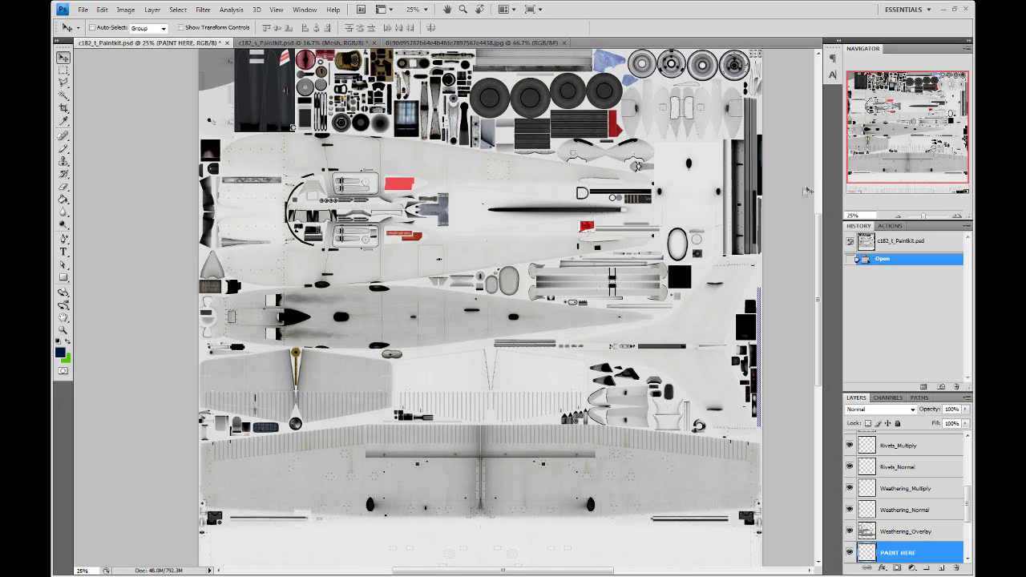
pyautogui.moveTo(870, 160); pyautogui.dragTo(880, 133)
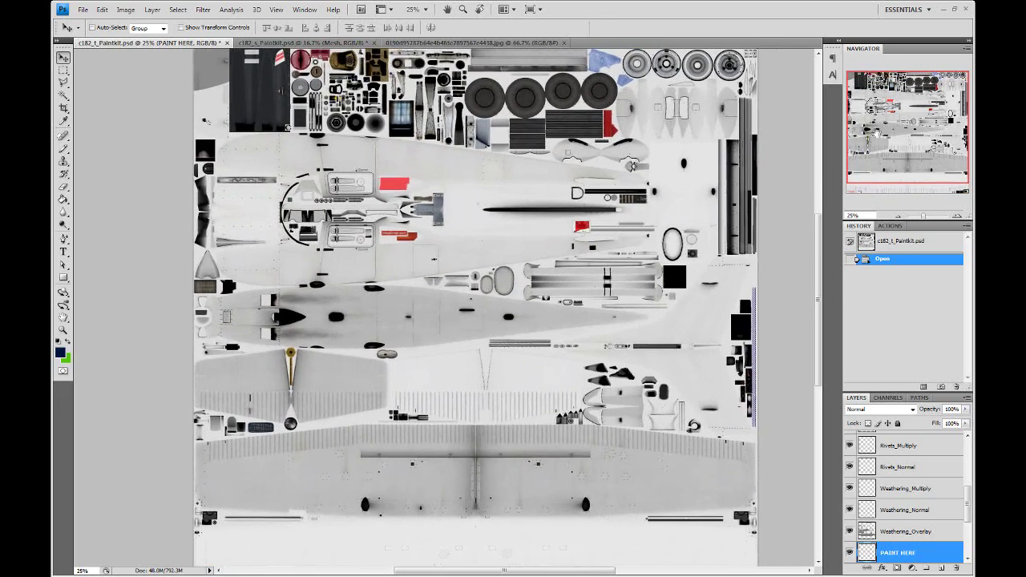
pyautogui.moveTo(814, 232); pyautogui.dragTo(817, 232)
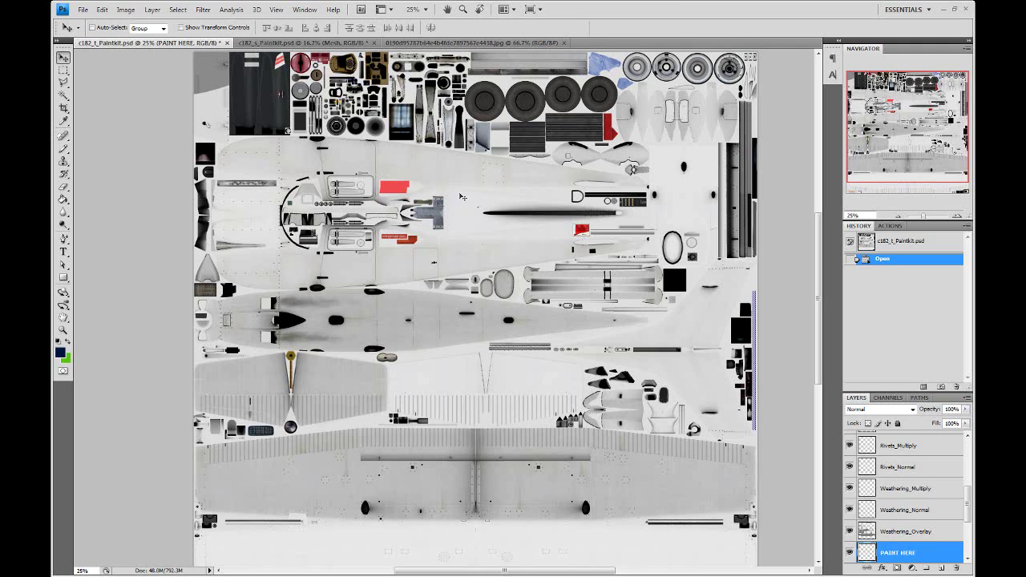
pyautogui.click(957, 216)
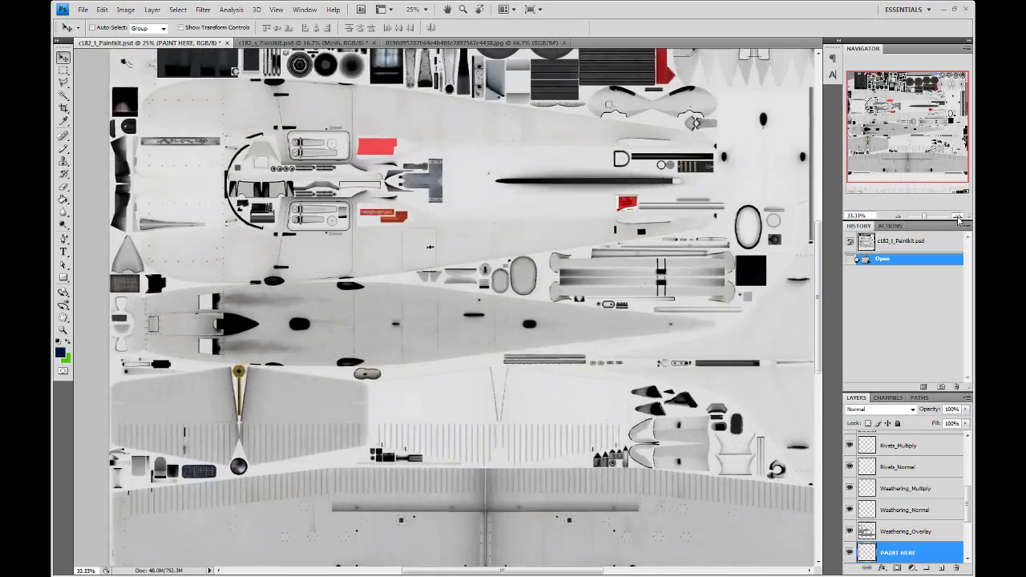
pyautogui.moveTo(910, 136); pyautogui.dragTo(890, 113)
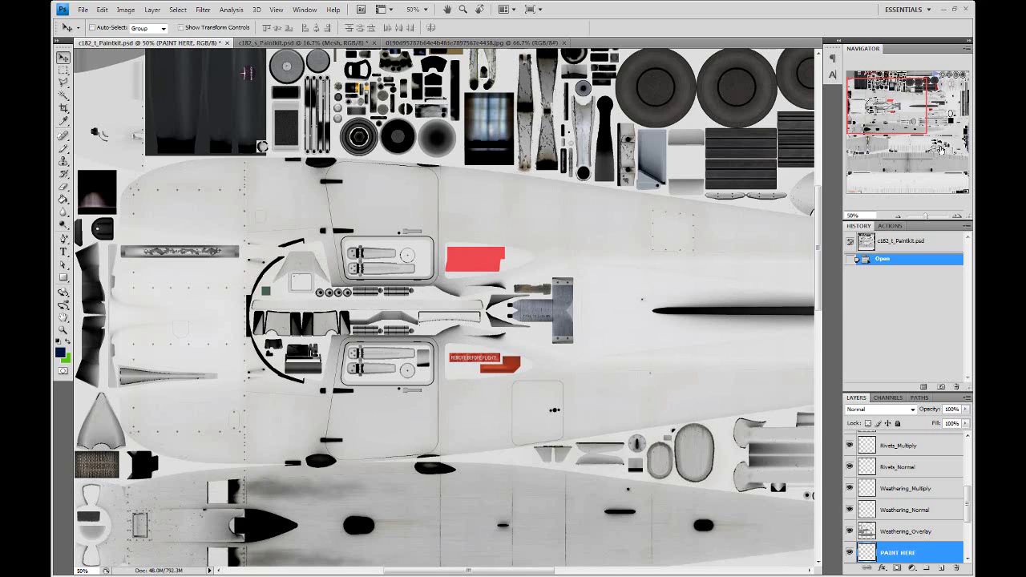
pyautogui.moveTo(899, 120); pyautogui.dragTo(935, 118)
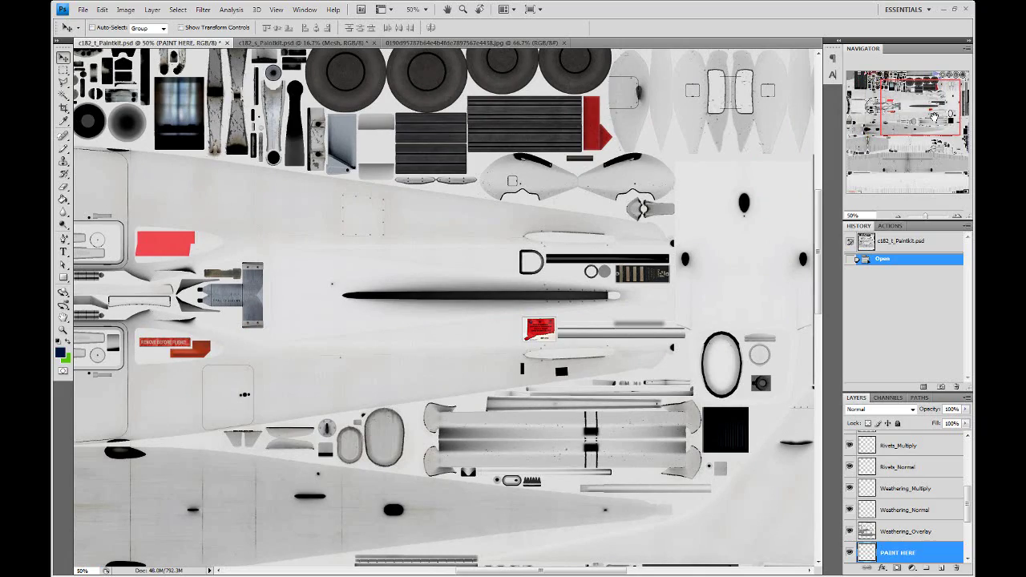
pyautogui.moveTo(935, 118)
pyautogui.mouseDown()
pyautogui.moveTo(932, 142)
pyautogui.moveTo(901, 133)
pyautogui.mouseUp()
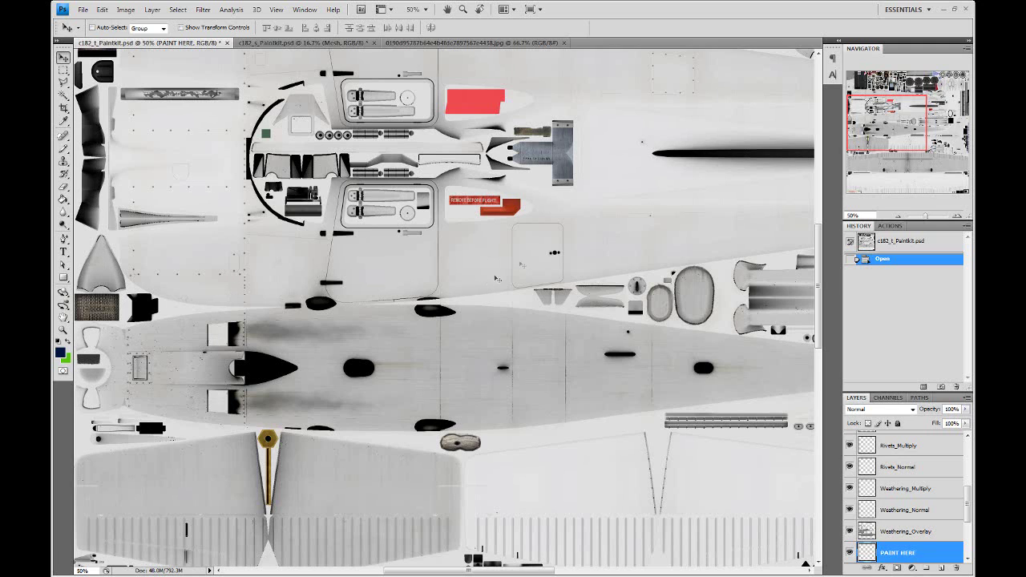
pyautogui.moveTo(904, 134); pyautogui.dragTo(901, 118)
pyautogui.scroll(2, 886, 480)
pyautogui.scroll(3, 885, 479)
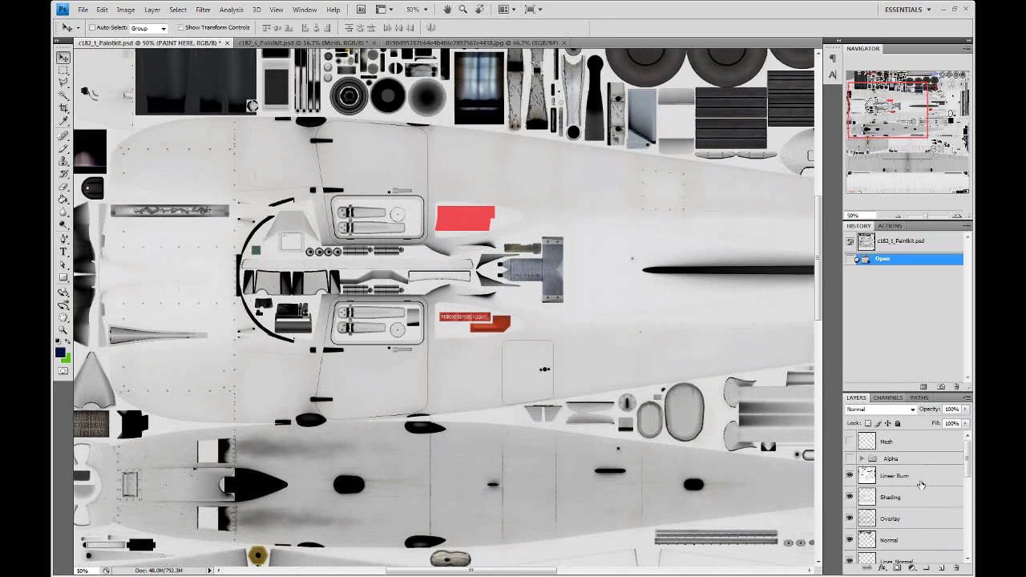
pyautogui.click(851, 442)
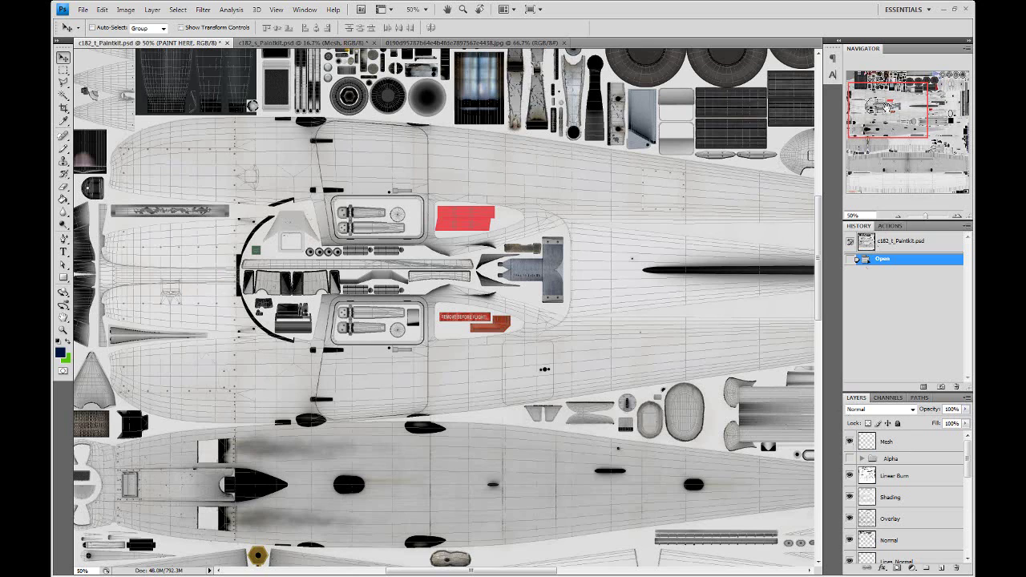
pyautogui.moveTo(886, 107); pyautogui.dragTo(887, 111)
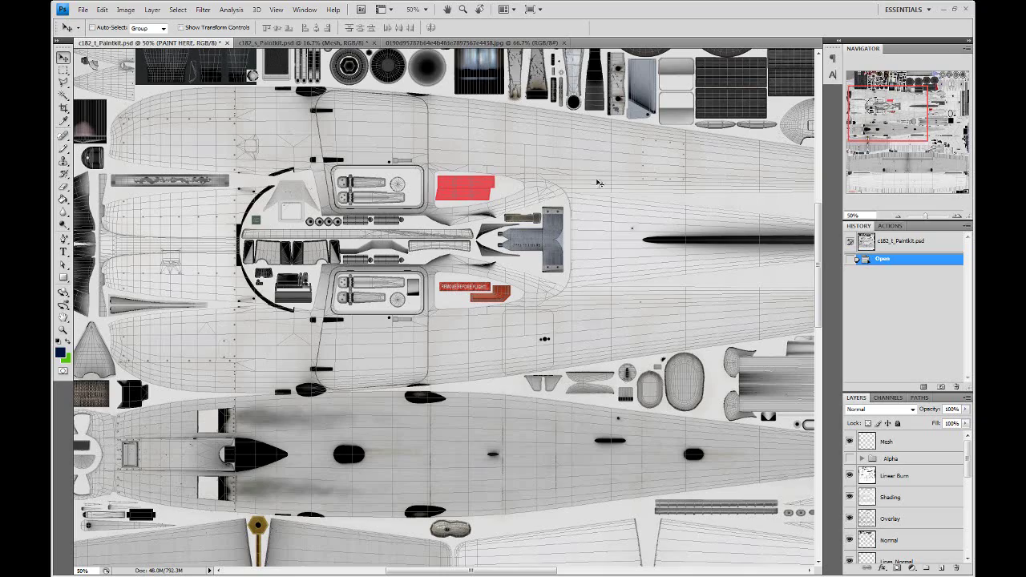
pyautogui.moveTo(887, 109); pyautogui.dragTo(877, 150)
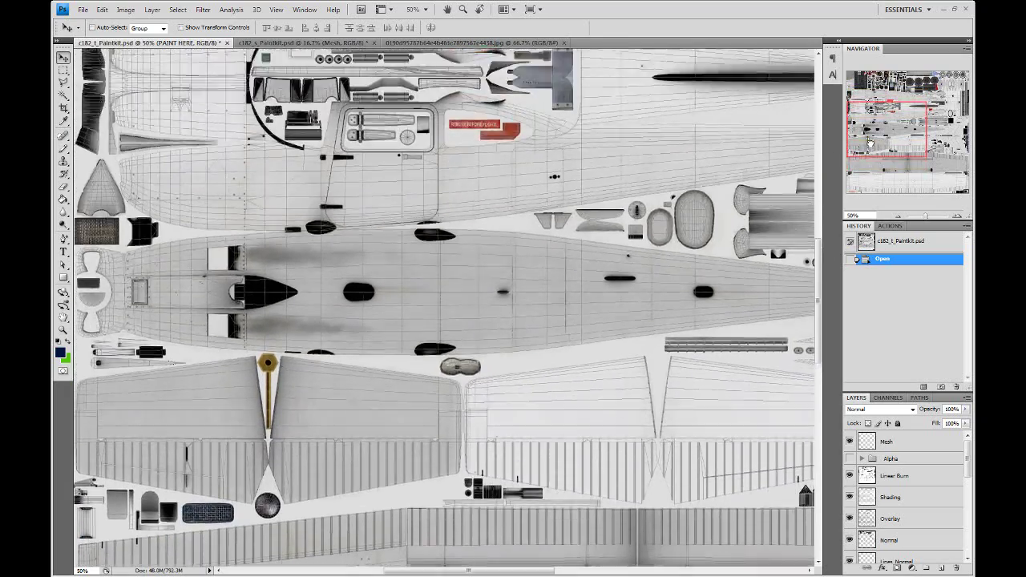
pyautogui.moveTo(877, 150); pyautogui.dragTo(870, 123)
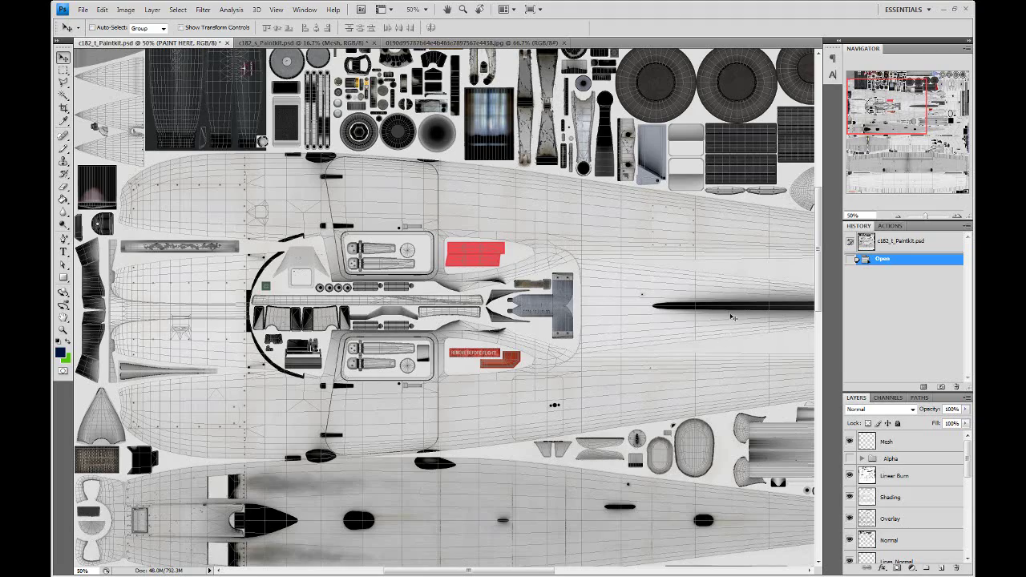
pyautogui.moveTo(891, 107); pyautogui.dragTo(901, 107)
pyautogui.moveTo(802, 305); pyautogui.dragTo(603, 300)
pyautogui.moveTo(922, 131); pyautogui.dragTo(920, 129)
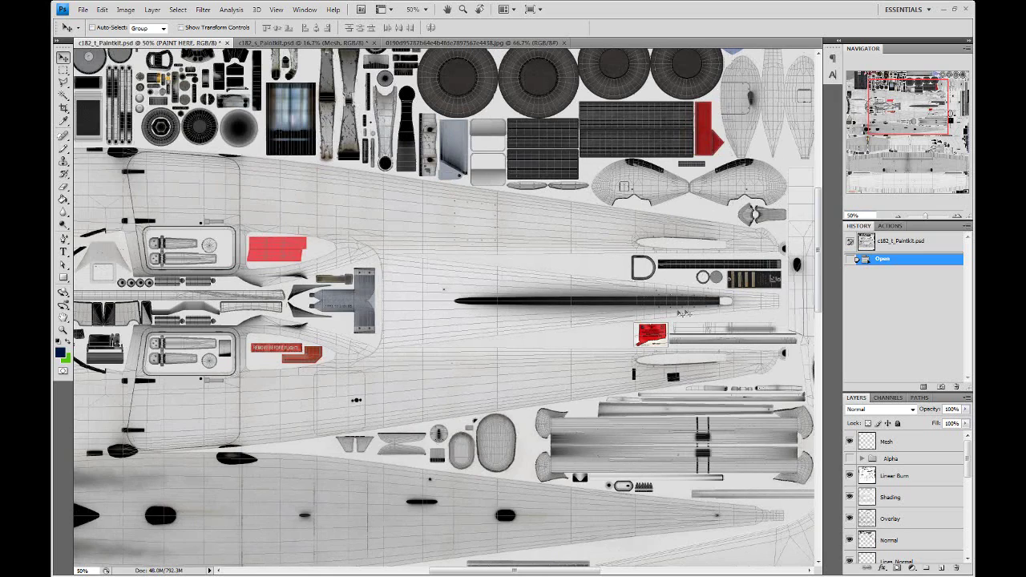
pyautogui.moveTo(891, 102); pyautogui.dragTo(869, 99)
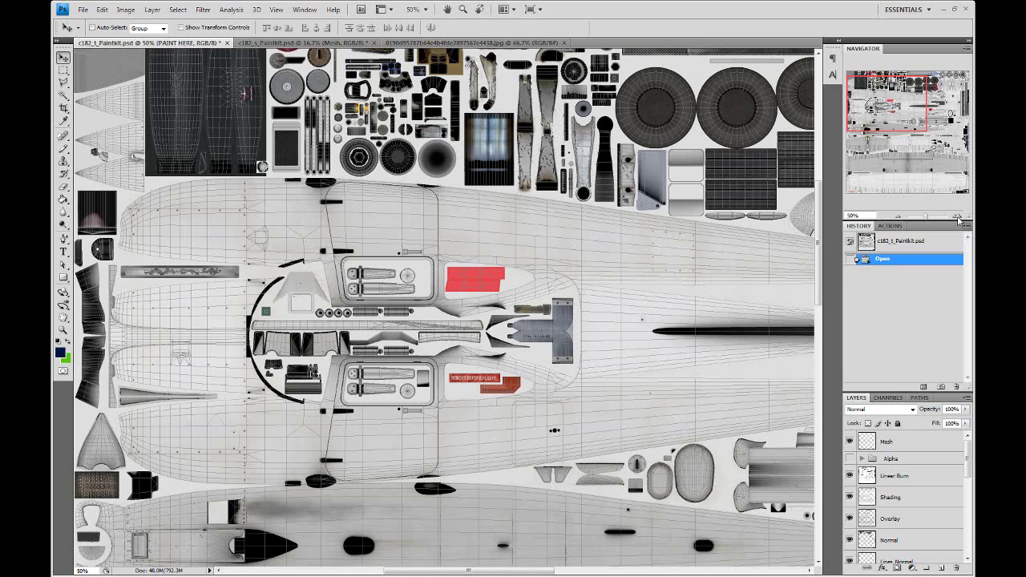
pyautogui.click(958, 216)
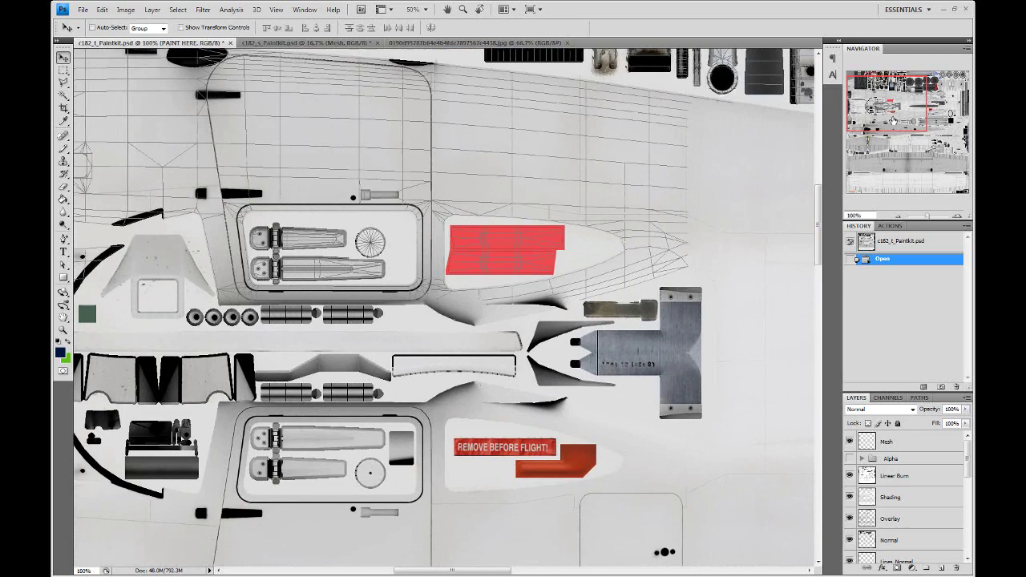
# Step: Zoom the texture to 100% and pan across the fuselage and cockpit parts
pyautogui.click(957, 215)
pyautogui.moveTo(894, 115); pyautogui.dragTo(879, 117)
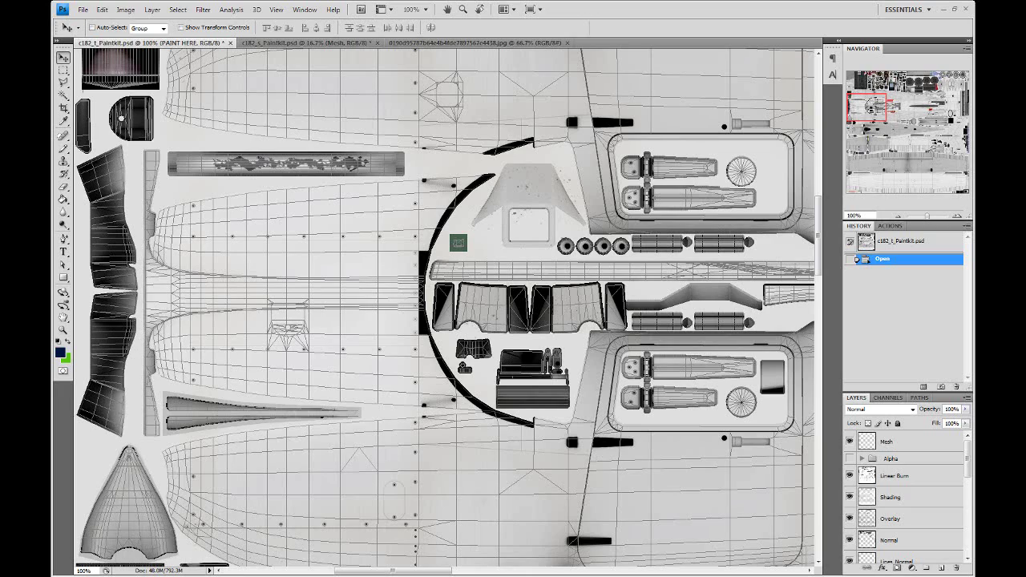
pyautogui.moveTo(875, 109); pyautogui.dragTo(868, 129)
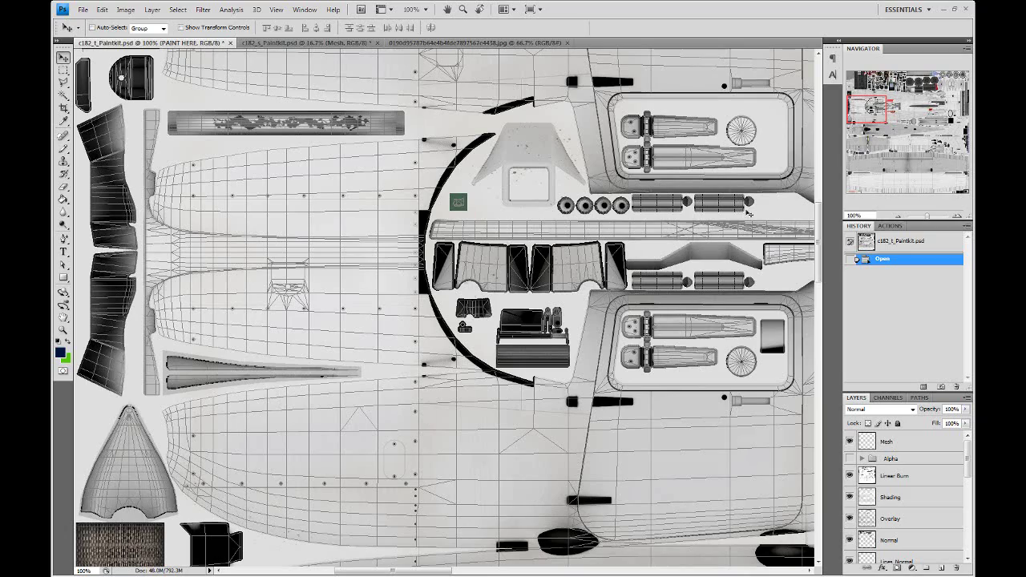
pyautogui.moveTo(867, 115); pyautogui.dragTo(866, 118)
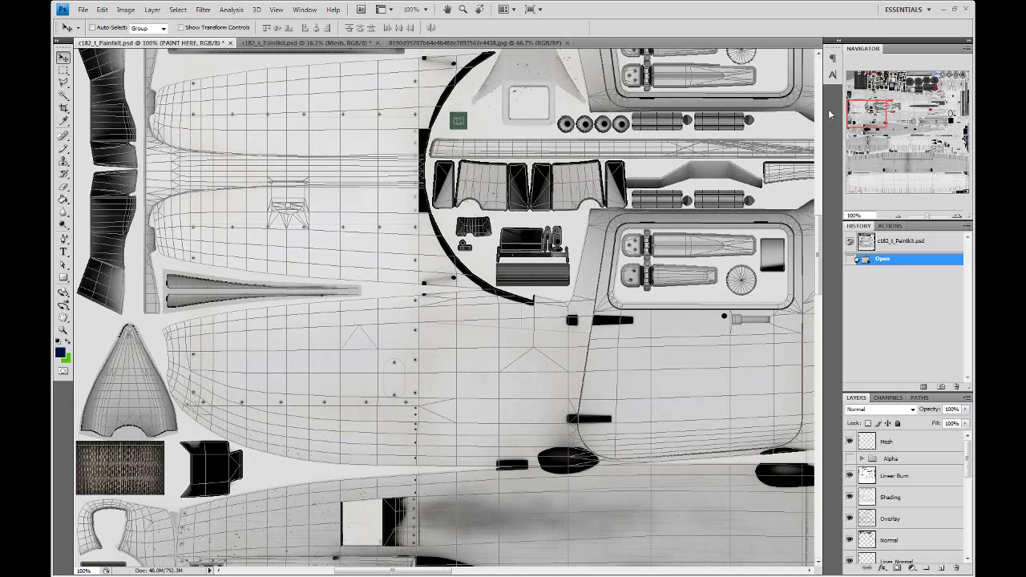
pyautogui.moveTo(870, 118)
pyautogui.mouseDown()
pyautogui.moveTo(868, 130)
pyautogui.moveTo(867, 112)
pyautogui.mouseUp()
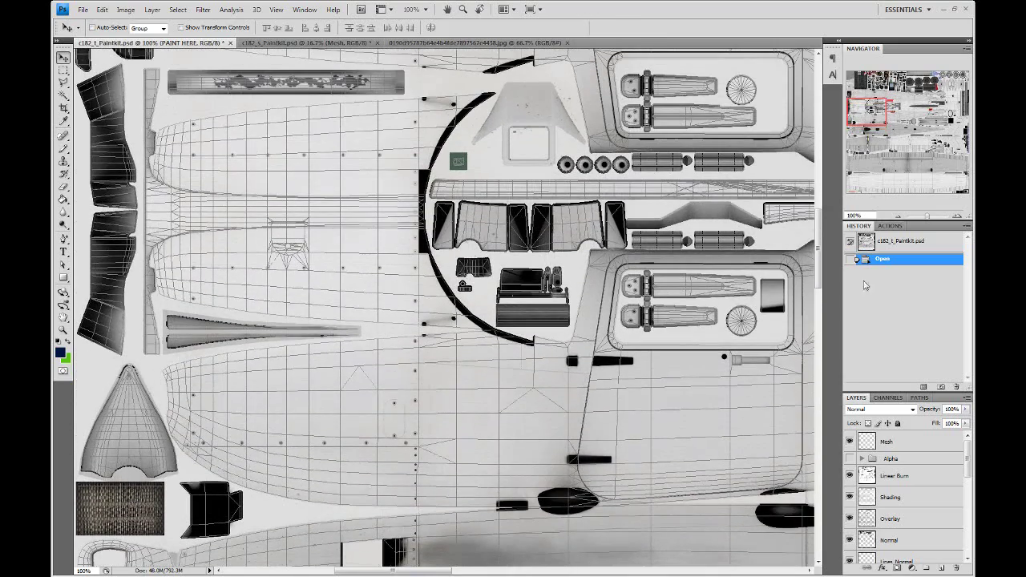
pyautogui.scroll(-3, 883, 472)
pyautogui.scroll(-3, 883, 471)
pyautogui.scroll(-2, 883, 471)
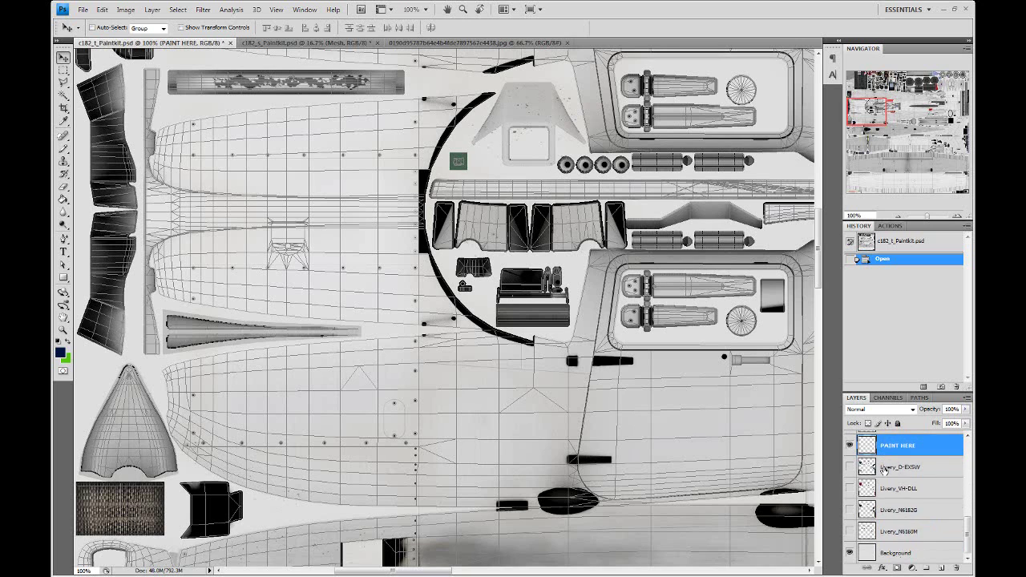
# Step: Turn on Livery_VH-DLL, inspect its VH lettering, red stripes and SKYLANE tail, then view at 50%
pyautogui.click(850, 488)
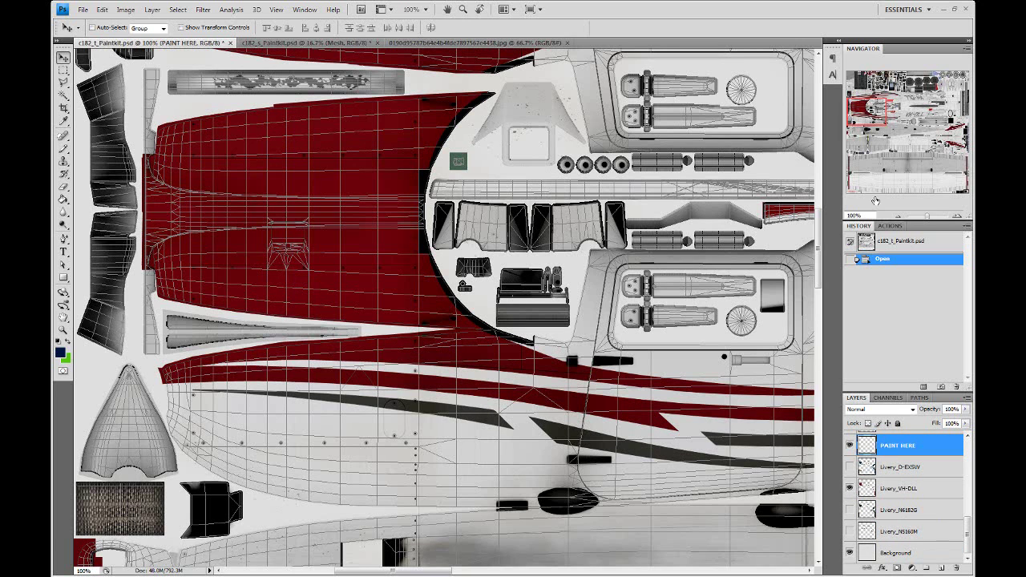
pyautogui.moveTo(872, 112); pyautogui.dragTo(913, 115)
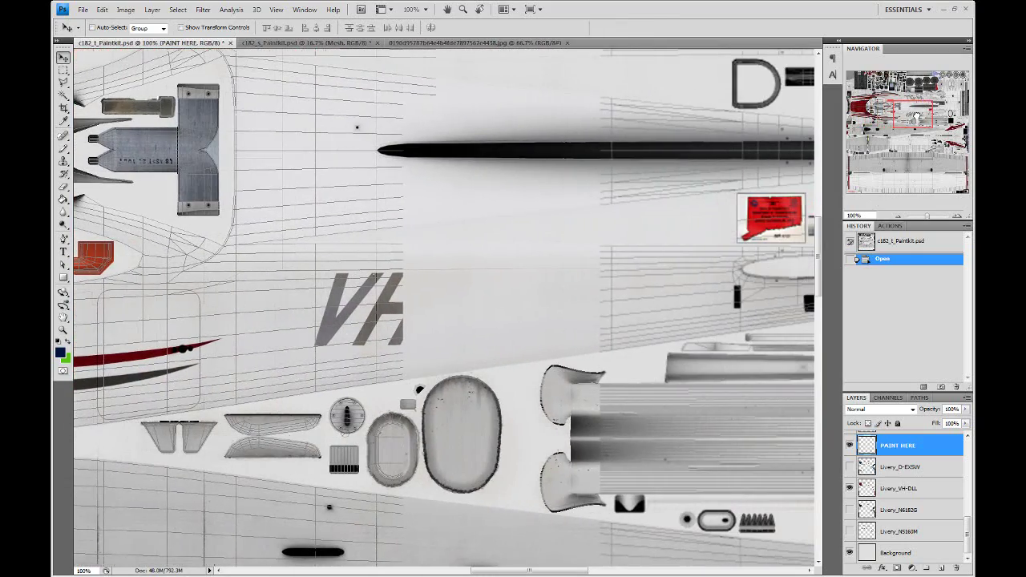
pyautogui.moveTo(913, 114)
pyautogui.mouseDown()
pyautogui.moveTo(863, 106)
pyautogui.moveTo(862, 123)
pyautogui.mouseUp()
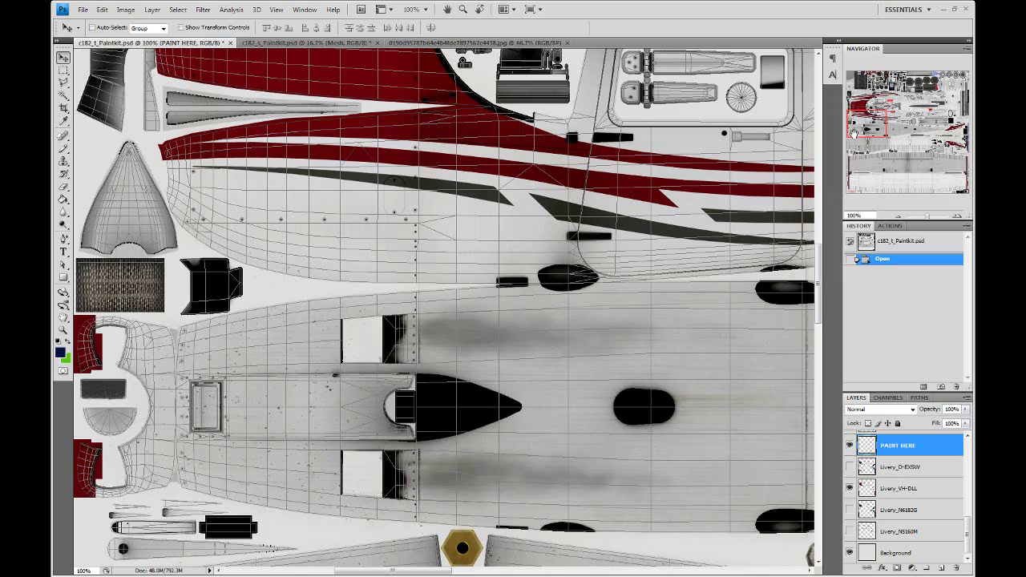
pyautogui.moveTo(855, 134); pyautogui.dragTo(919, 177)
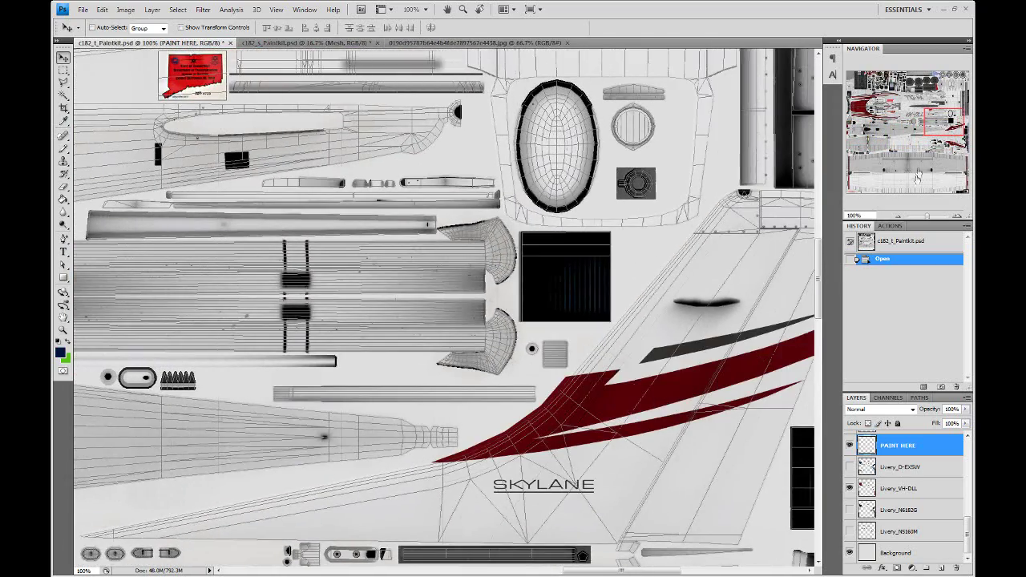
pyautogui.click(898, 215)
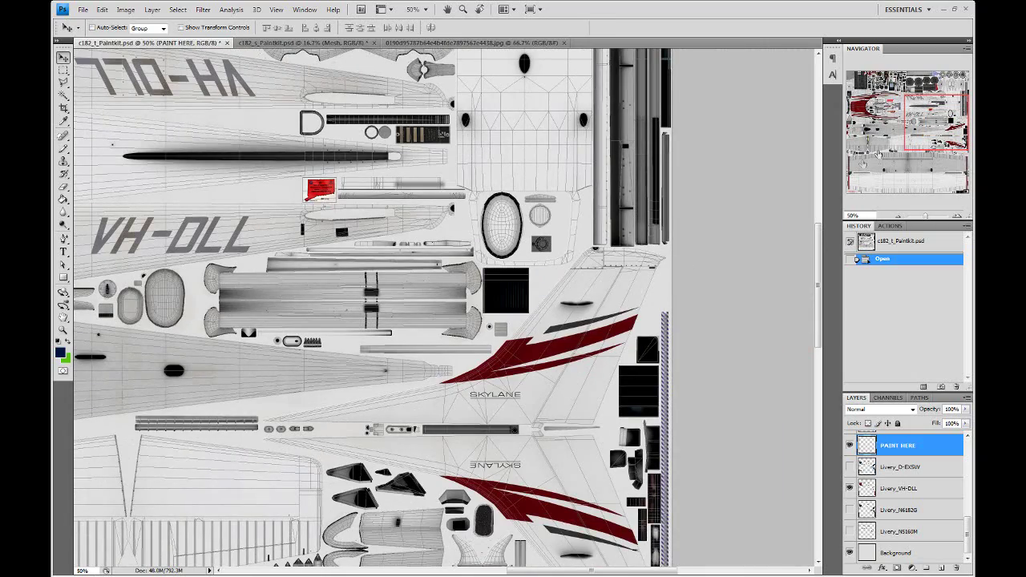
pyautogui.moveTo(921, 134); pyautogui.dragTo(905, 141)
pyautogui.scroll(3, 893, 466)
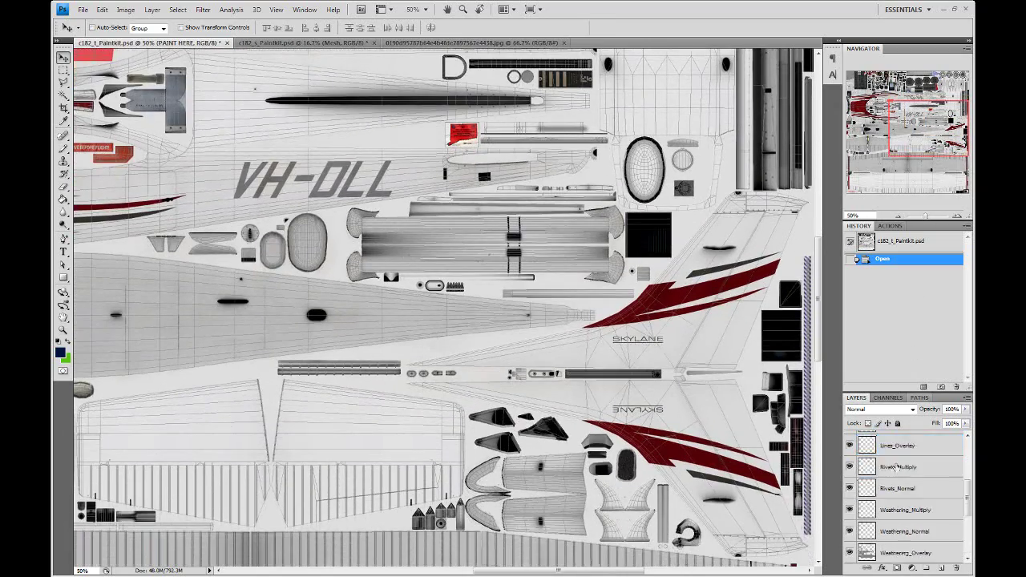
pyautogui.scroll(5, 893, 466)
pyautogui.click(850, 443)
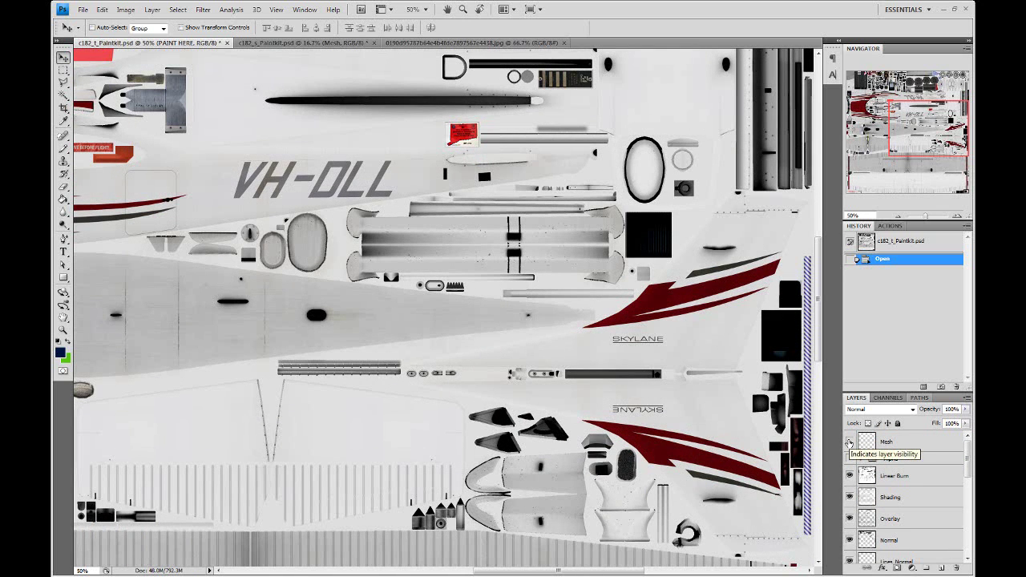
pyautogui.click(849, 442)
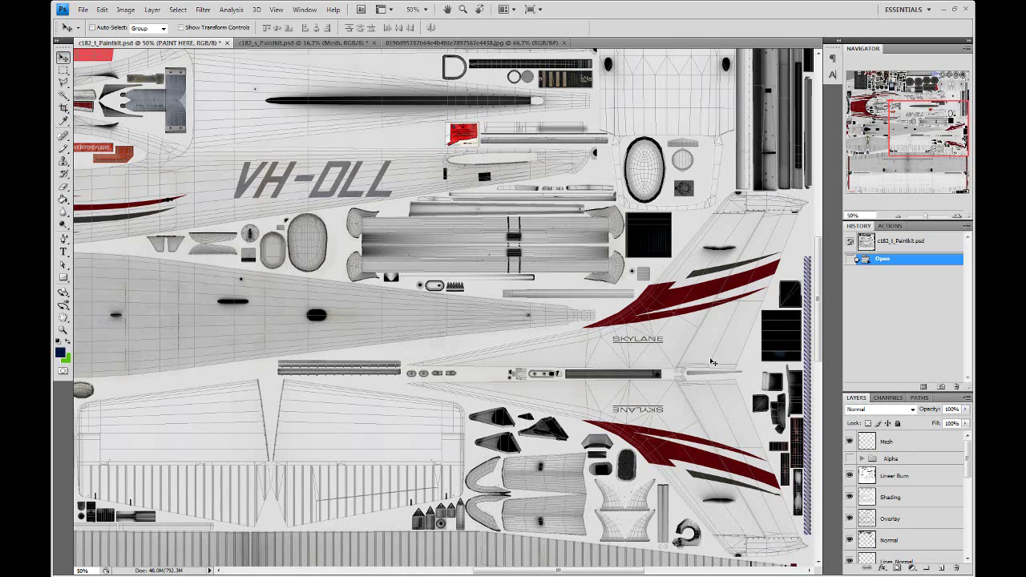
pyautogui.moveTo(906, 124); pyautogui.dragTo(913, 92)
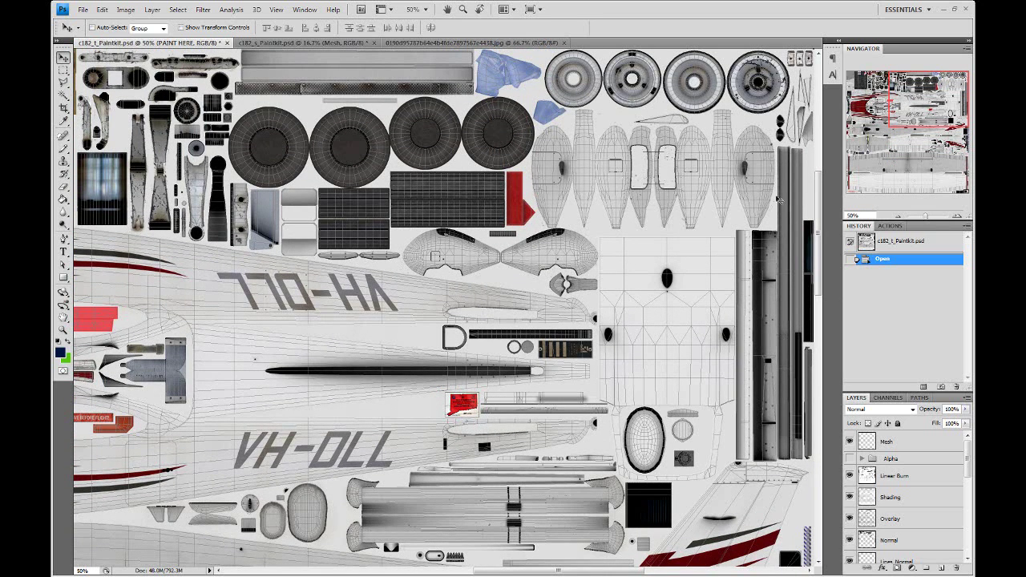
pyautogui.moveTo(935, 114)
pyautogui.mouseDown()
pyautogui.moveTo(878, 119)
pyautogui.moveTo(879, 108)
pyautogui.moveTo(877, 122)
pyautogui.mouseUp()
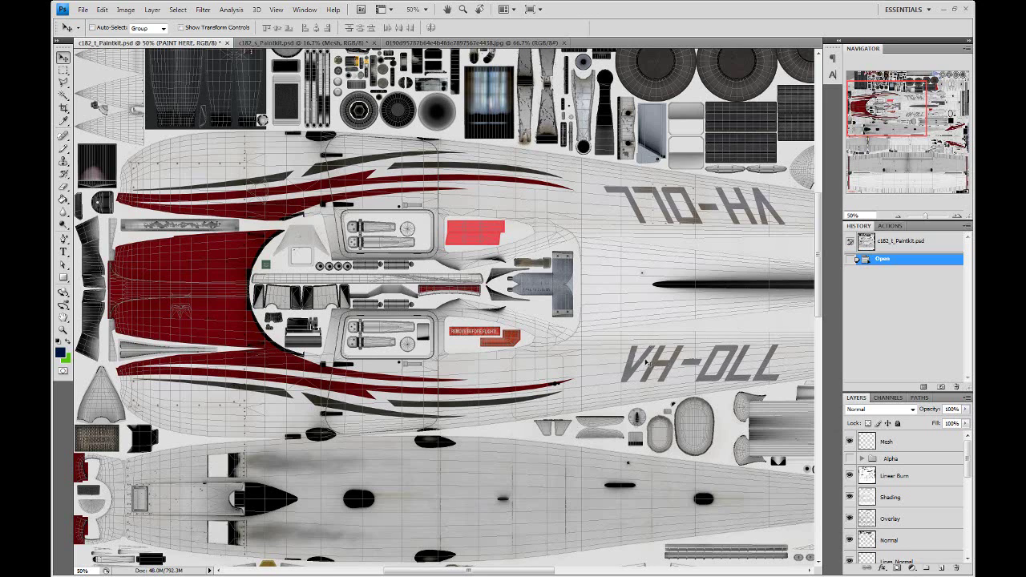
# Step: Look at the Seahawks logo JPG, then return to the c182_t paint kit texture
pyautogui.moveTo(881, 108); pyautogui.dragTo(878, 105)
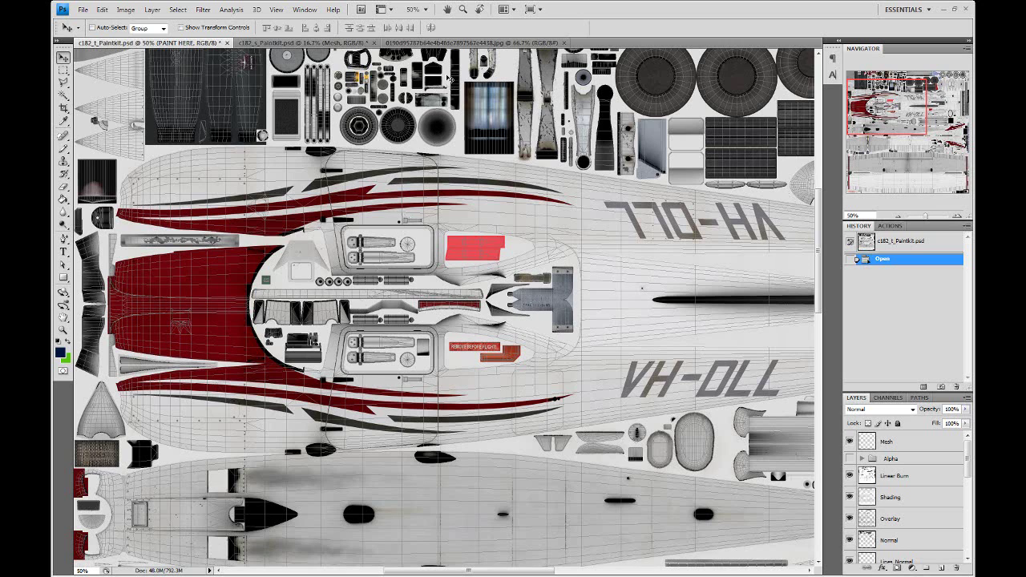
pyautogui.click(454, 43)
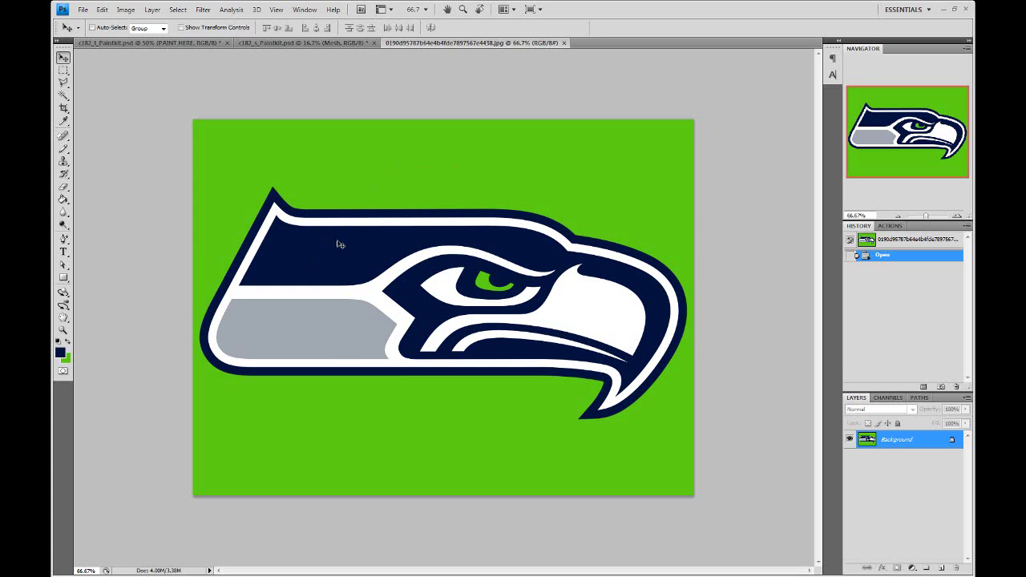
pyautogui.click(194, 43)
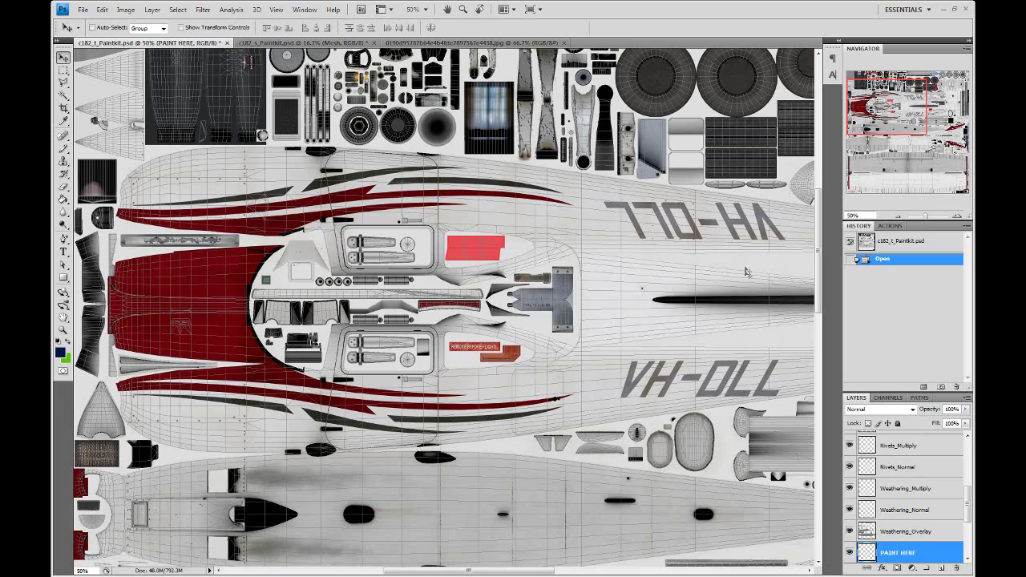
# Step: Pan the c182_t texture view to the right side of the fuselage
pyautogui.moveTo(875, 122); pyautogui.dragTo(897, 122)
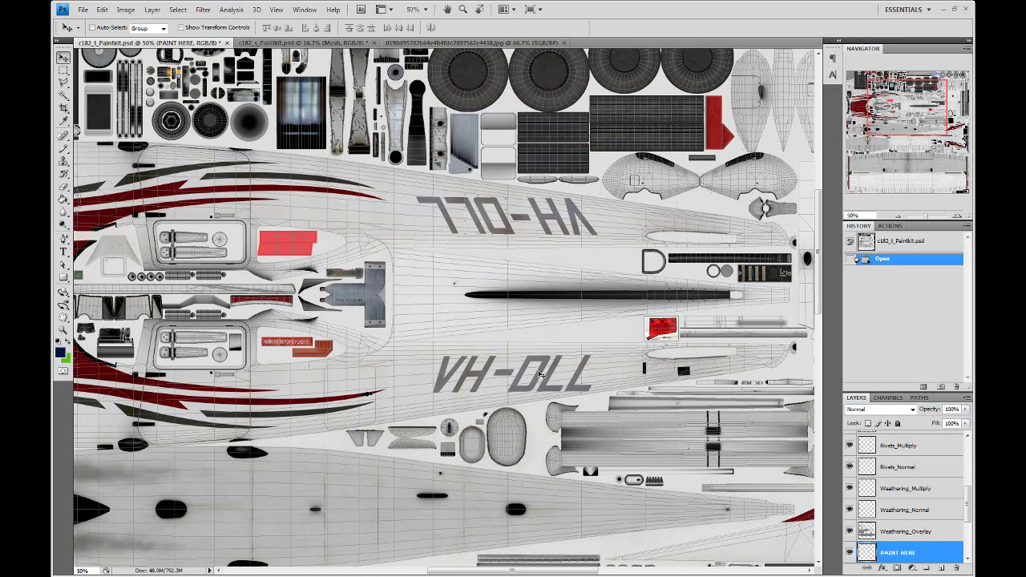
pyautogui.scroll(-3, 876, 509)
pyautogui.click(850, 489)
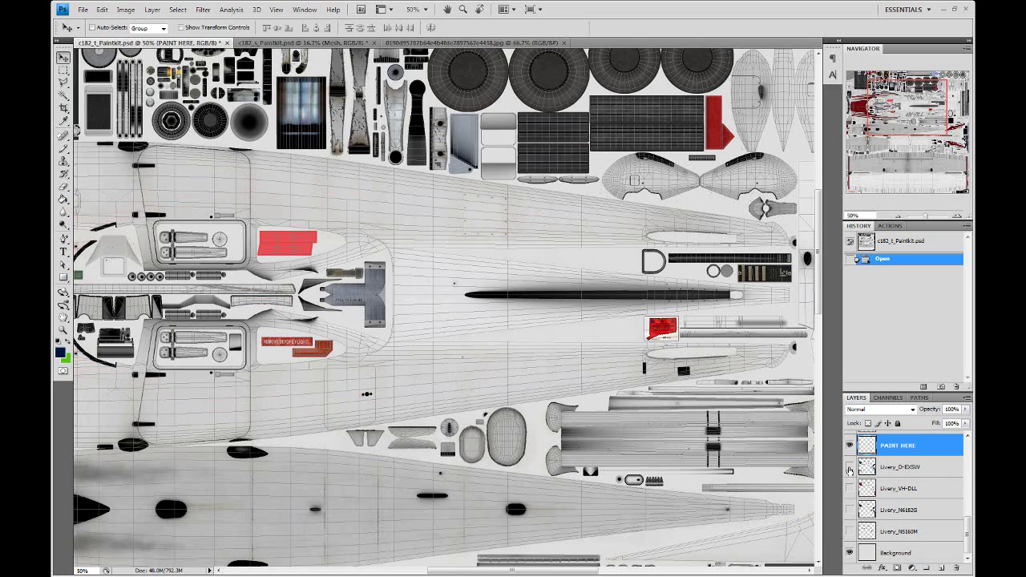
pyautogui.click(850, 468)
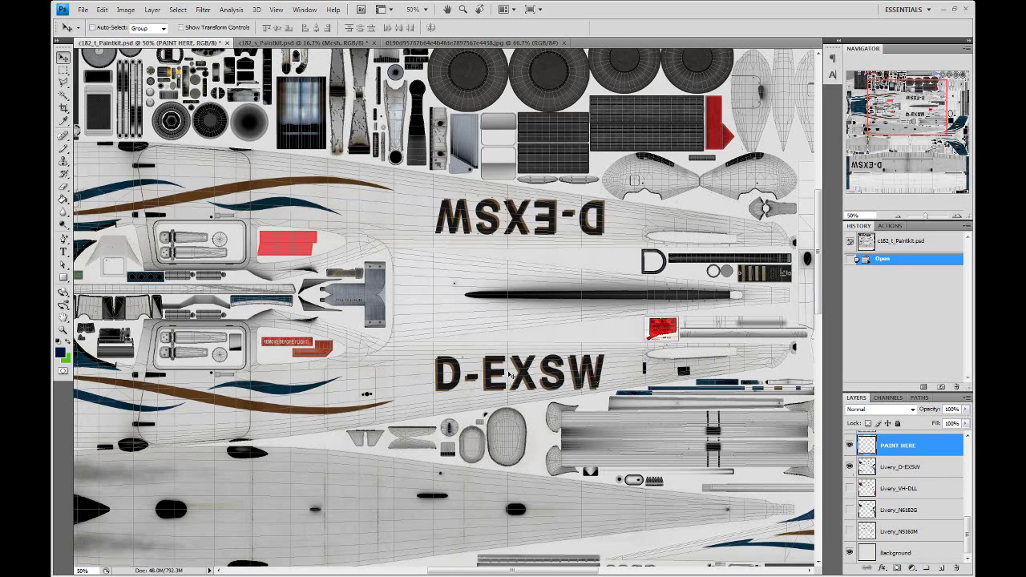
pyautogui.click(850, 467)
pyautogui.click(850, 489)
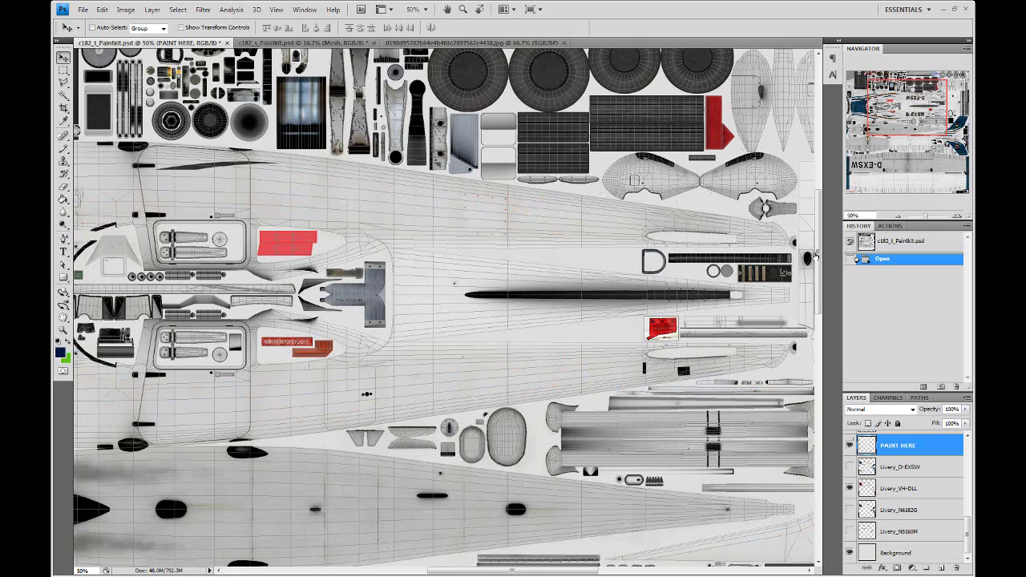
pyautogui.moveTo(914, 119)
pyautogui.mouseDown()
pyautogui.moveTo(877, 125)
pyautogui.moveTo(950, 137)
pyautogui.mouseUp()
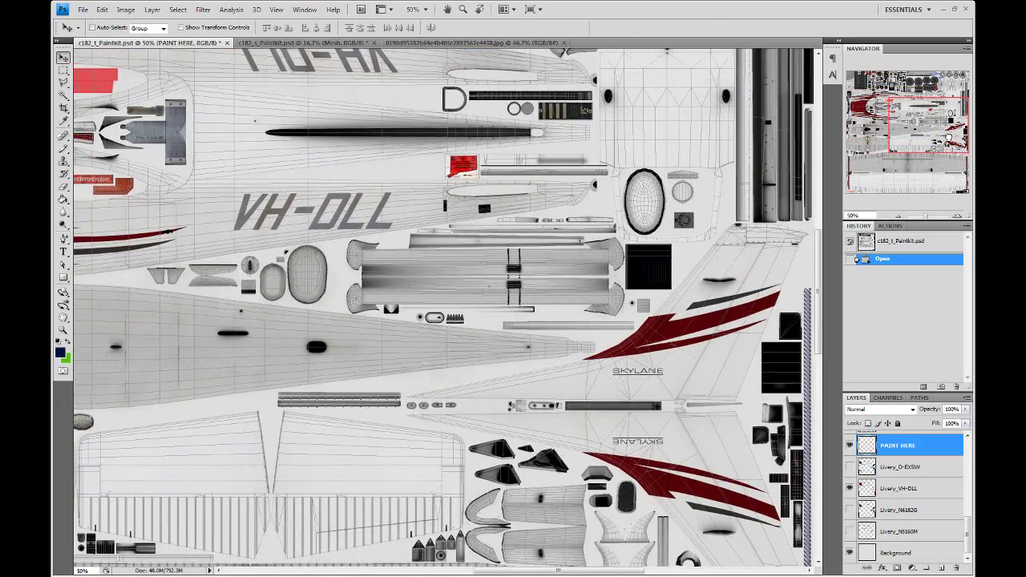
pyautogui.moveTo(948, 138)
pyautogui.mouseDown()
pyautogui.moveTo(877, 107)
pyautogui.moveTo(865, 120)
pyautogui.mouseUp()
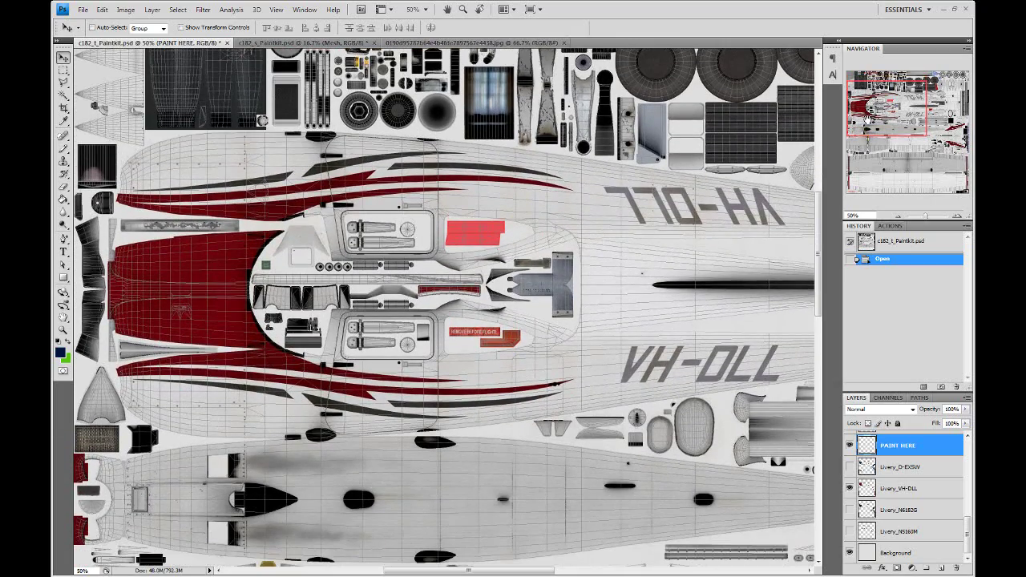
# Step: Toggle the Background layer to inspect it, then make PAINT HERE active and hide Livery_VH-DLL
pyautogui.click(909, 495)
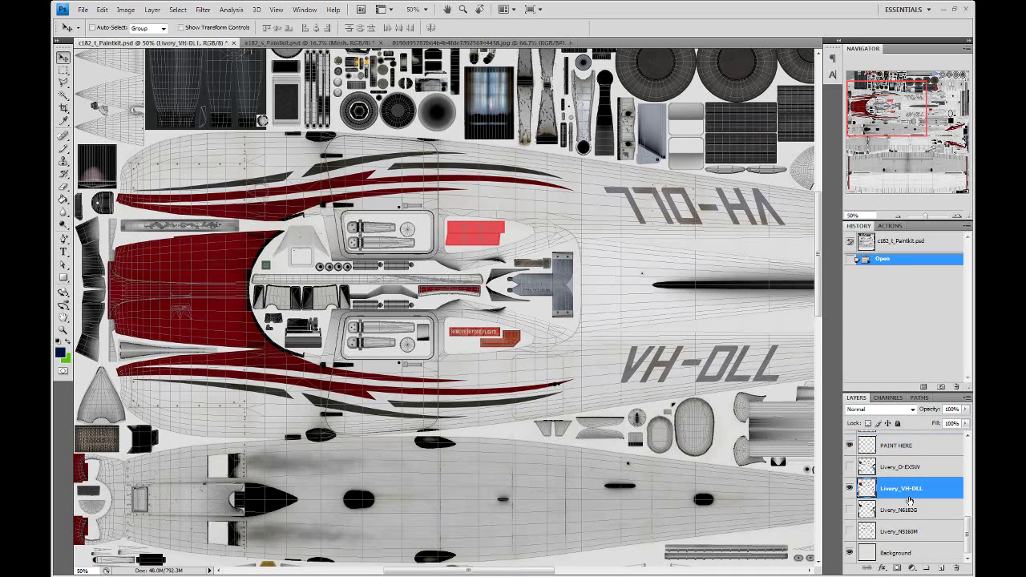
pyautogui.click(914, 555)
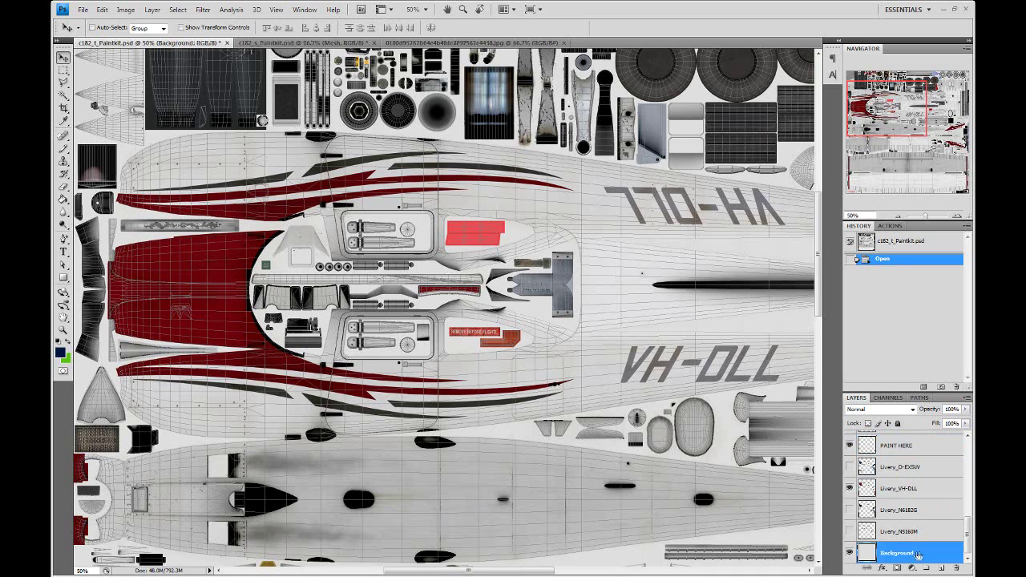
pyautogui.click(850, 553)
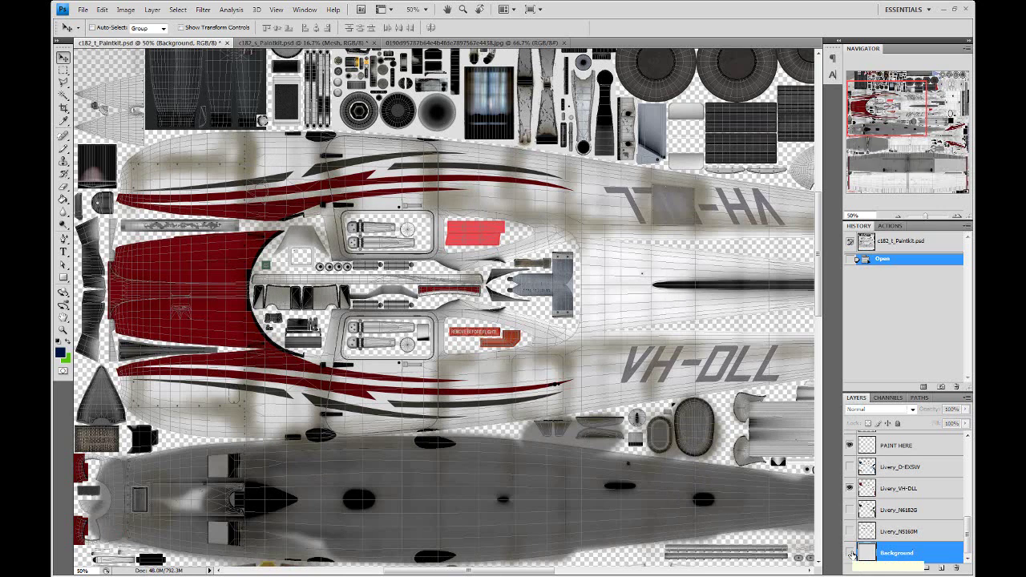
pyautogui.click(850, 553)
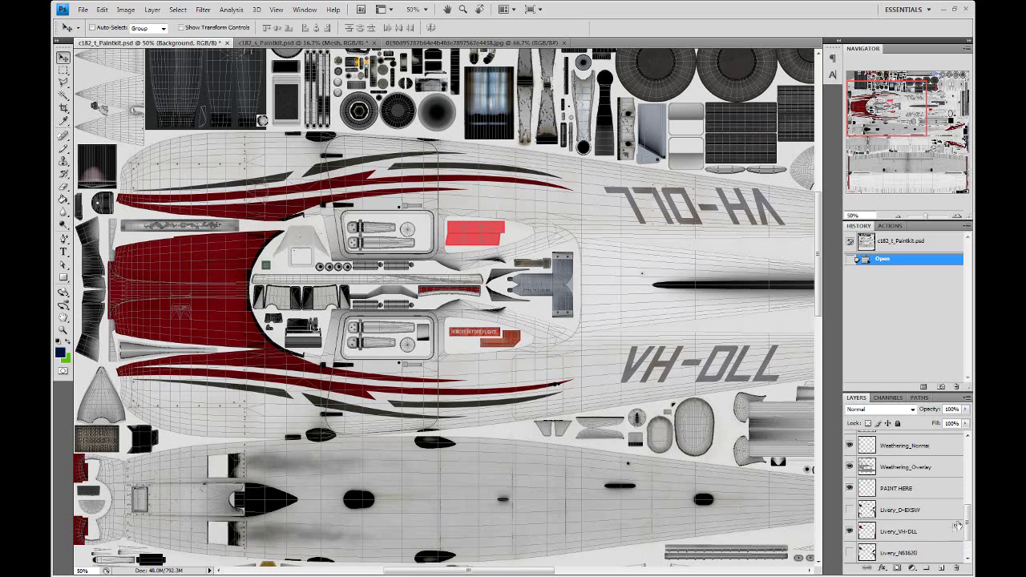
pyautogui.moveTo(969, 526); pyautogui.dragTo(966, 446)
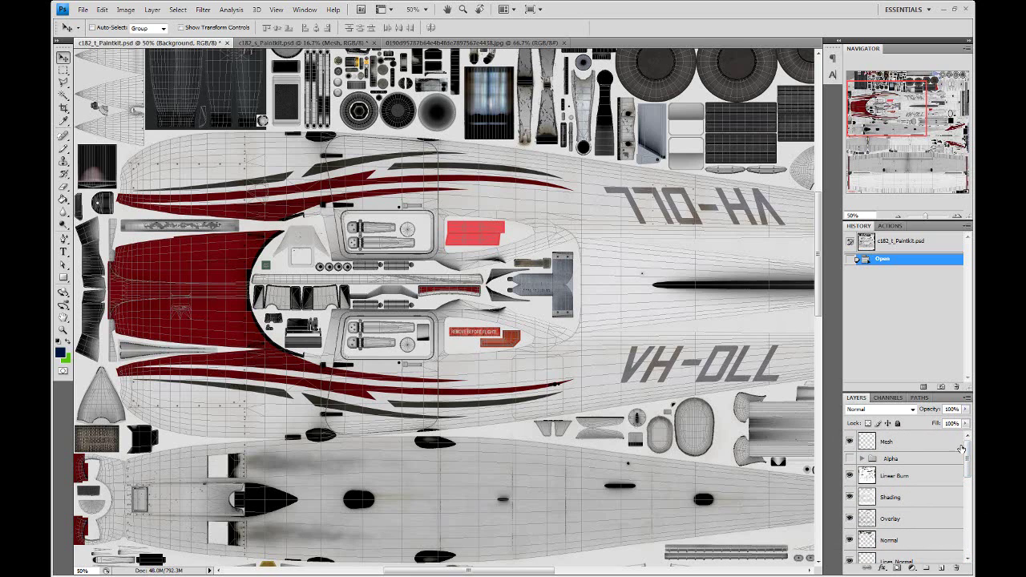
pyautogui.moveTo(968, 439); pyautogui.dragTo(967, 533)
pyautogui.click(912, 456)
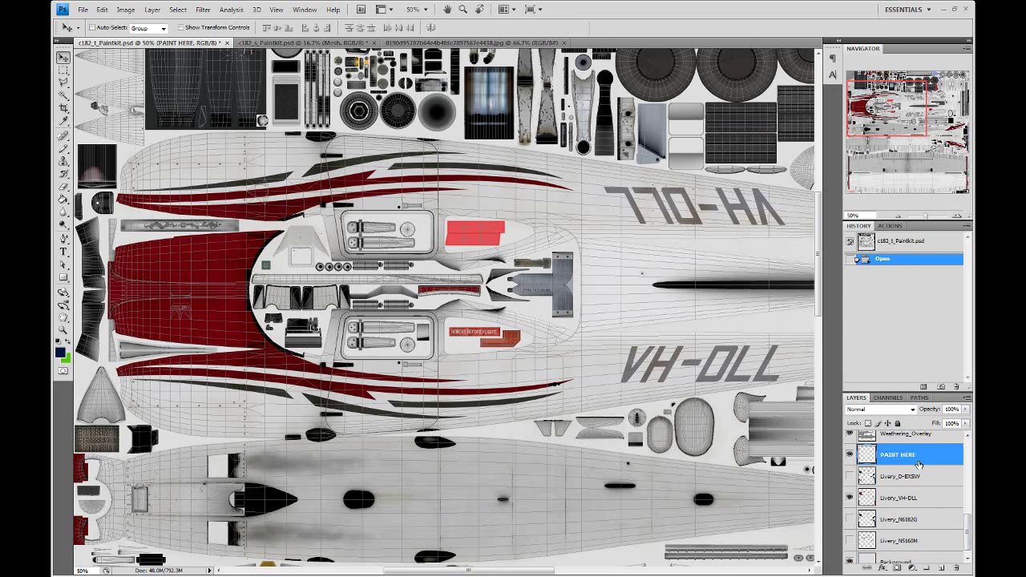
pyautogui.click(850, 499)
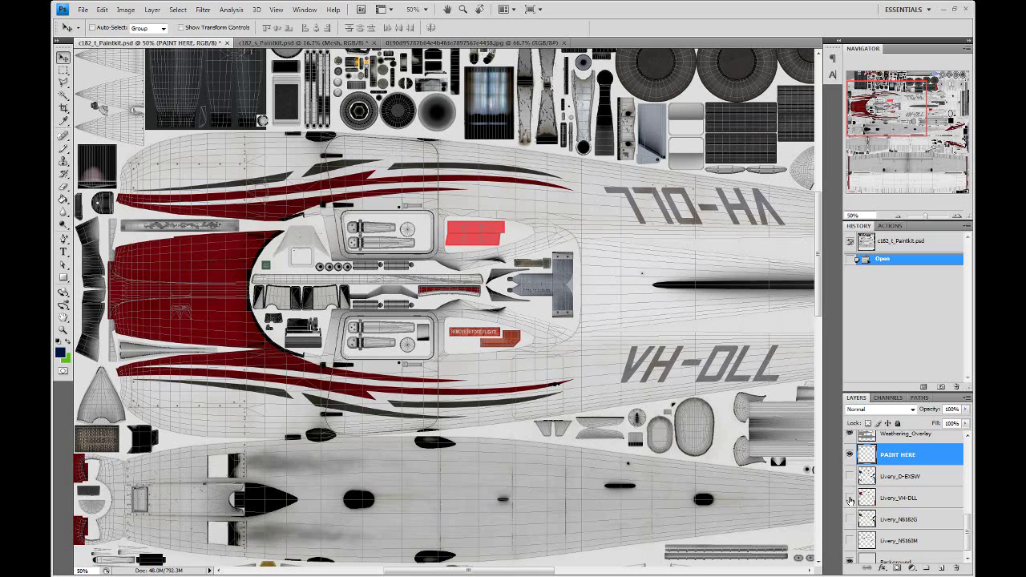
pyautogui.click(850, 499)
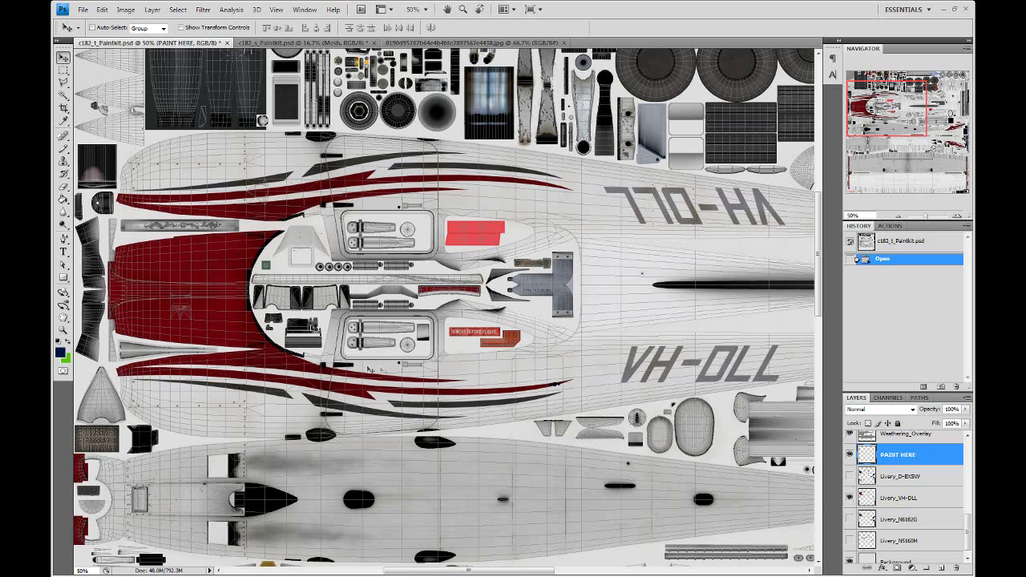
pyautogui.click(915, 498)
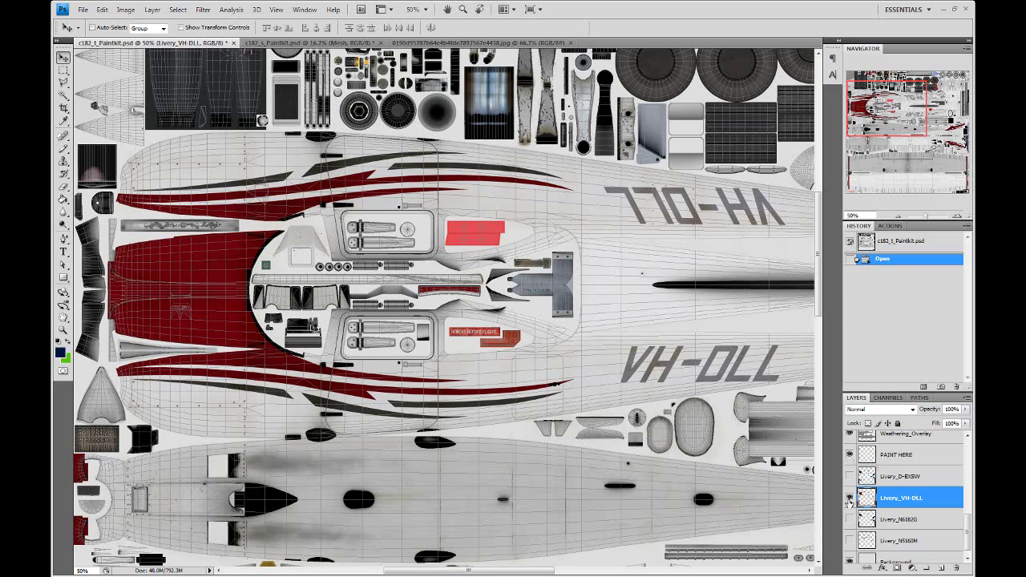
pyautogui.click(899, 463)
pyautogui.moveTo(887, 121); pyautogui.dragTo(871, 117)
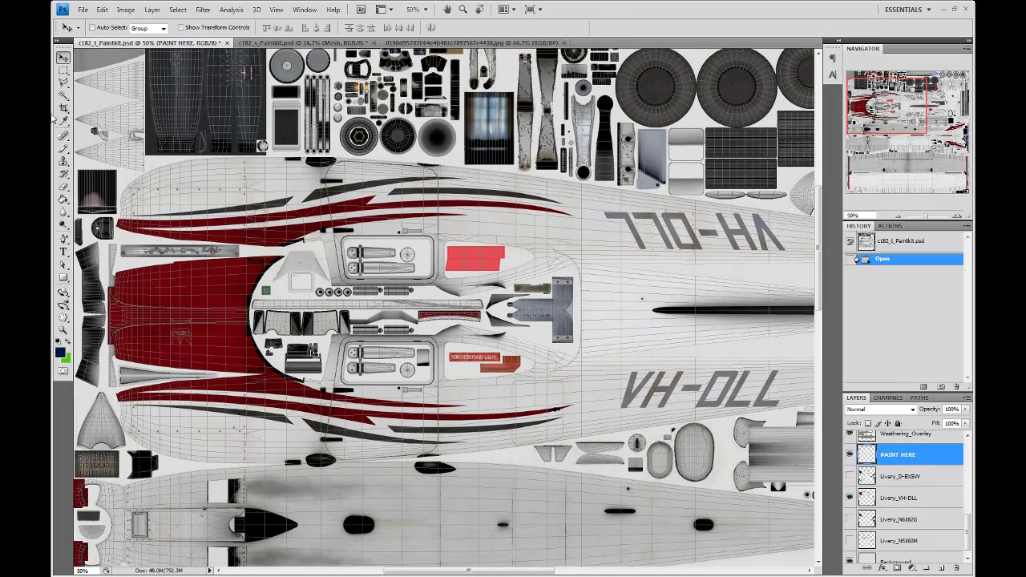
# Step: Take the Pen tool and zoom to 100% on the red fuselage panel
pyautogui.click(64, 240)
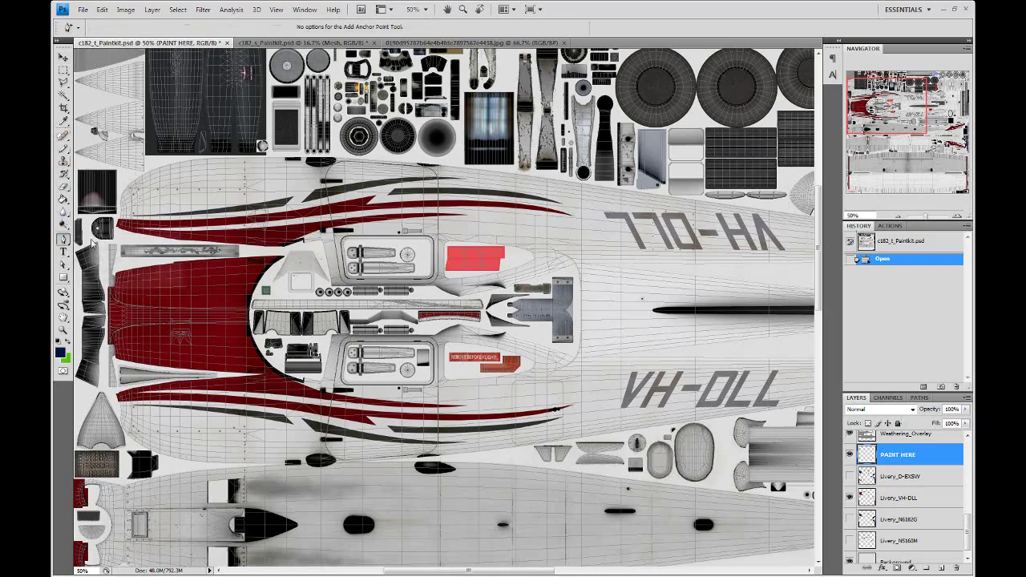
pyautogui.click(956, 217)
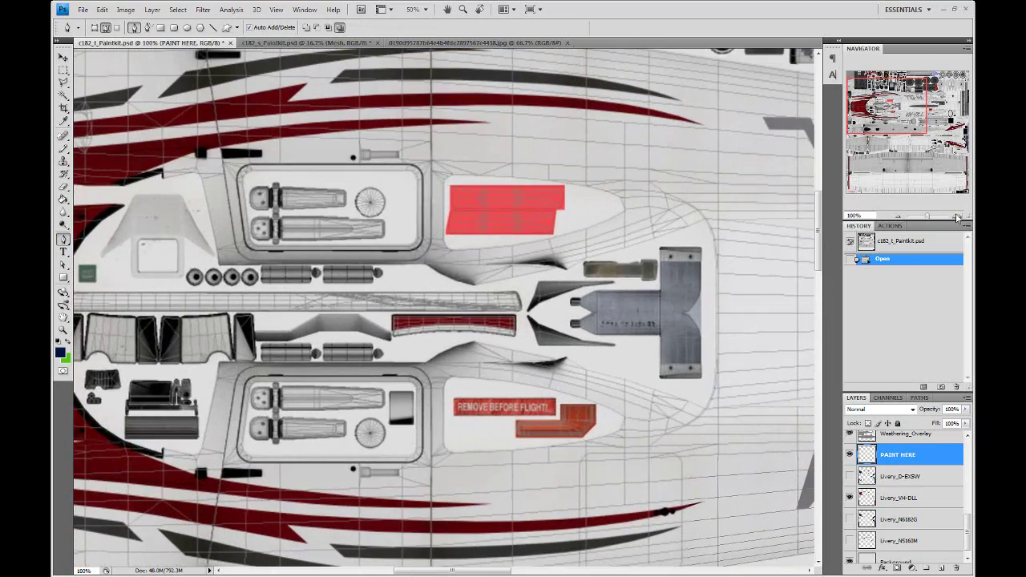
pyautogui.moveTo(854, 114); pyautogui.dragTo(852, 124)
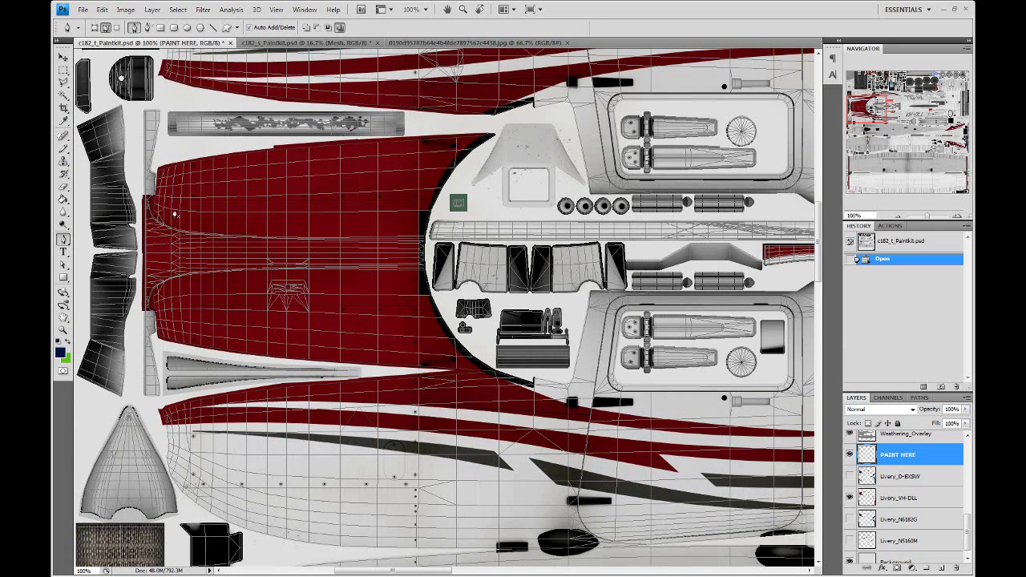
# Step: Trace anchor points down the red panel's left edge and along its lower edge to the right tip
pyautogui.click(155, 180)
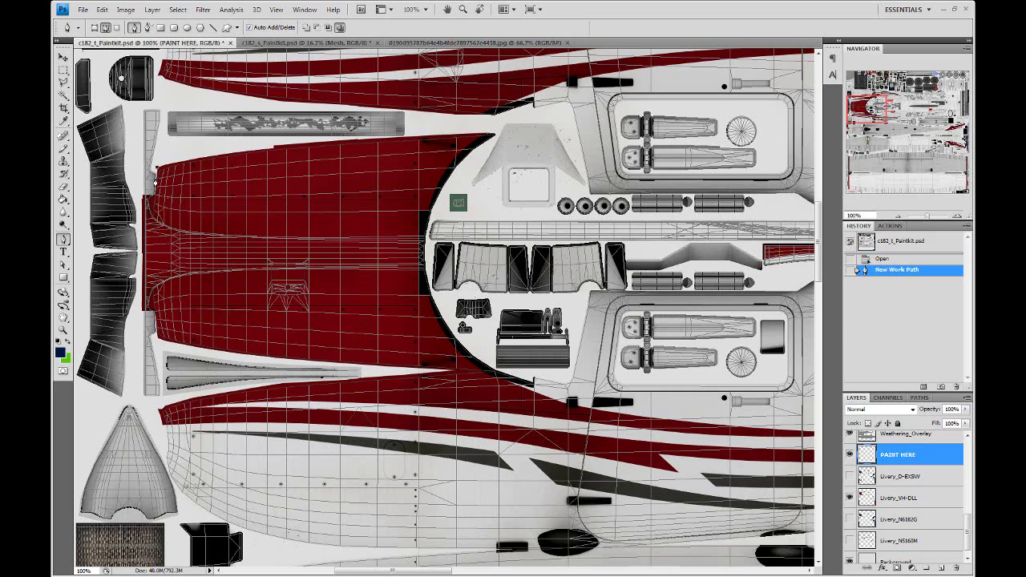
pyautogui.click(148, 198)
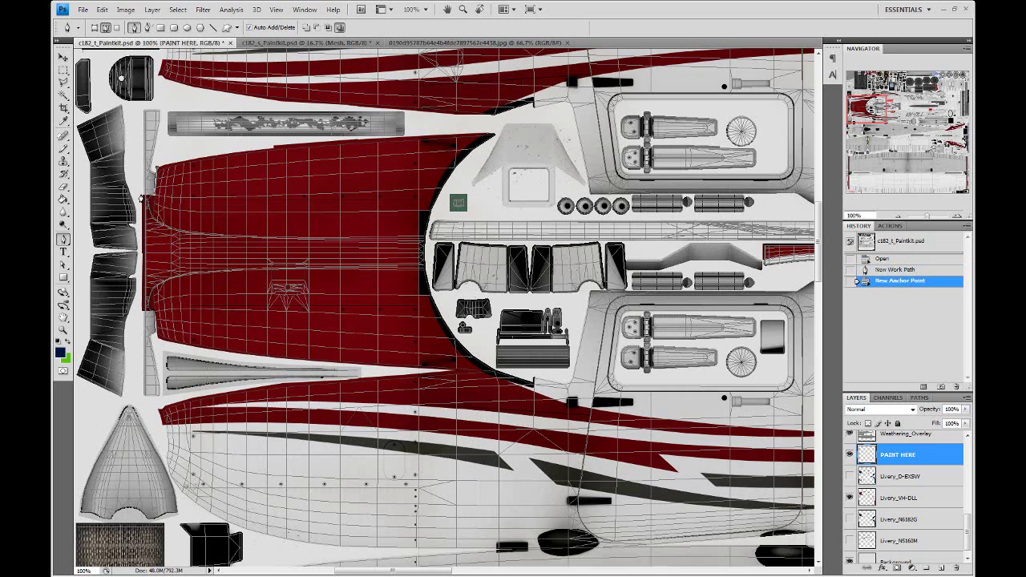
pyautogui.click(142, 201)
pyautogui.click(141, 314)
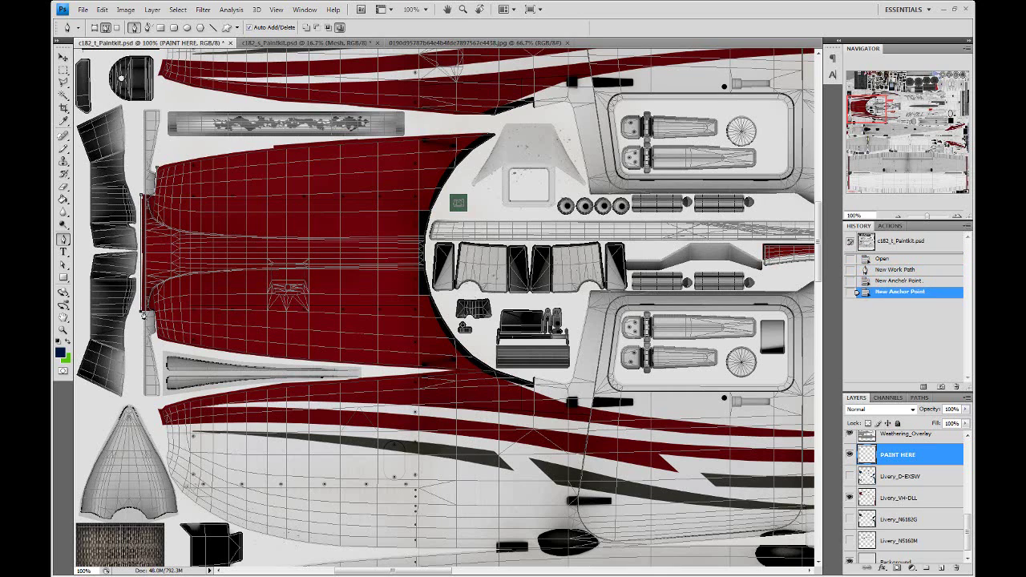
pyautogui.click(151, 329)
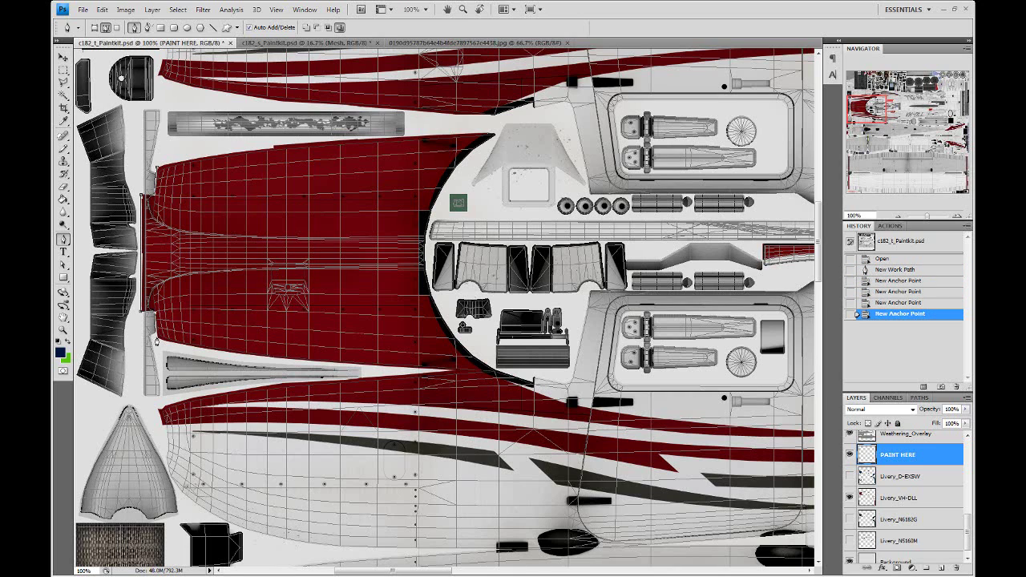
pyautogui.click(158, 344)
pyautogui.click(186, 351)
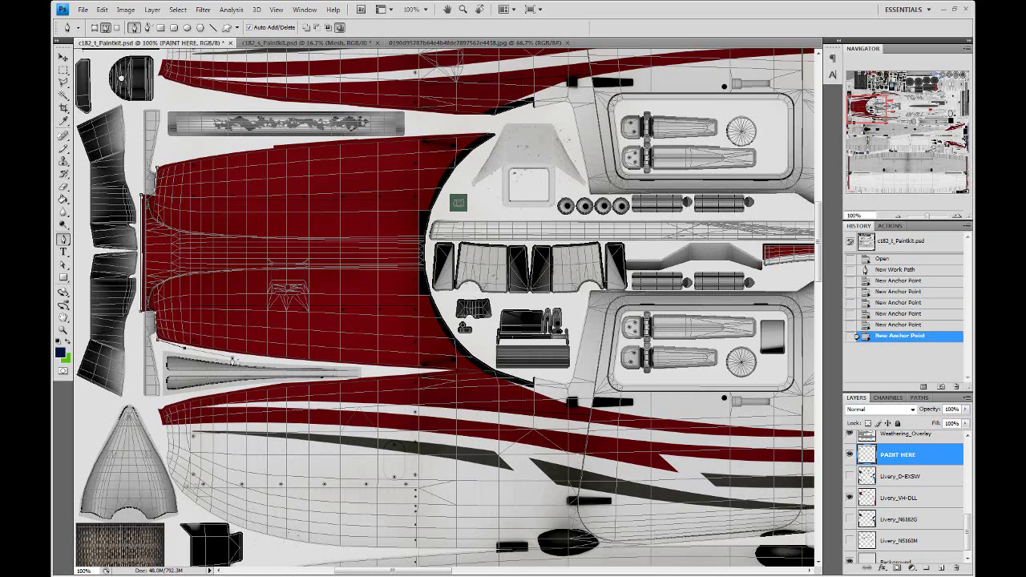
pyautogui.click(233, 359)
pyautogui.click(307, 365)
pyautogui.click(371, 369)
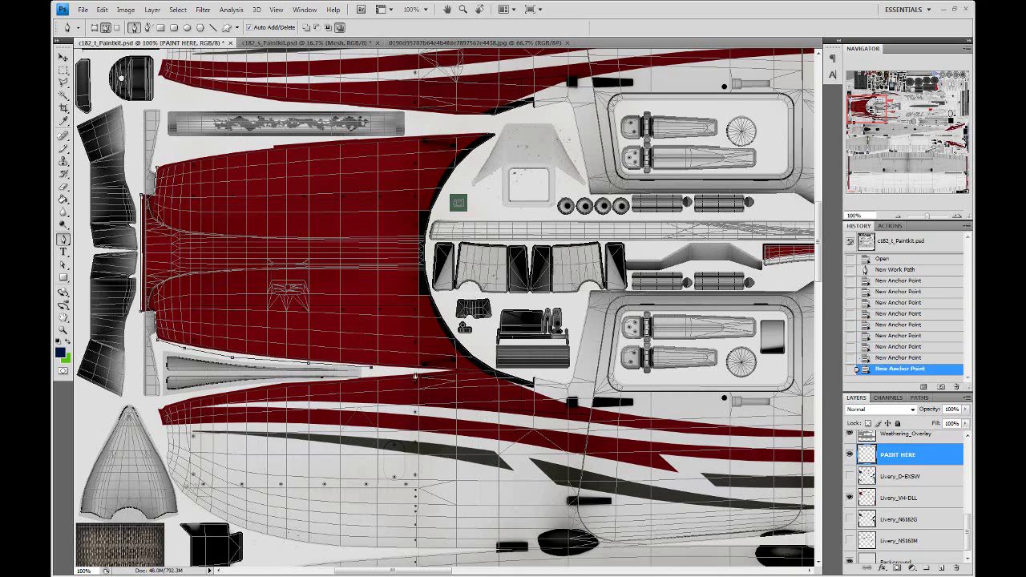
pyautogui.click(444, 374)
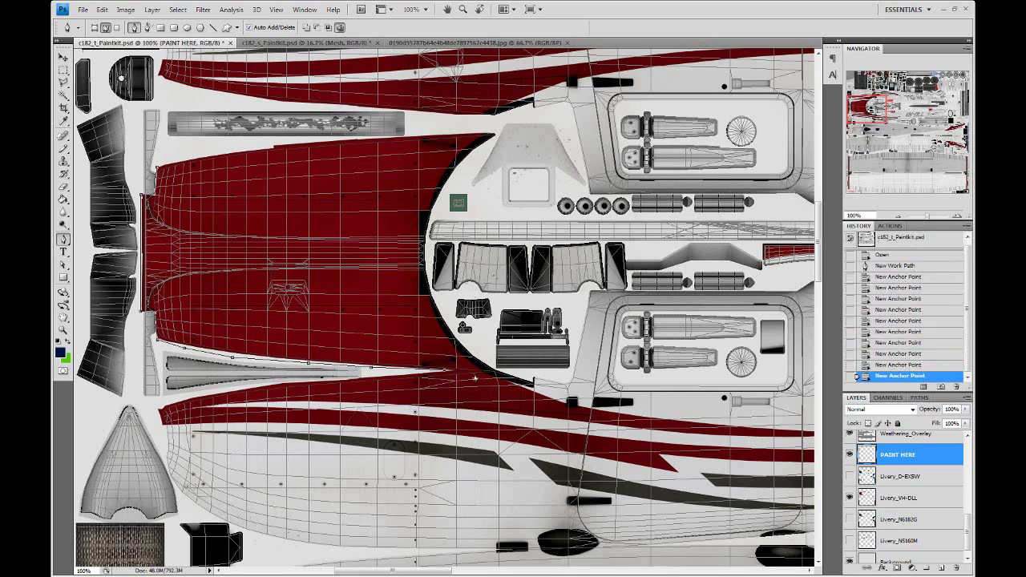
pyautogui.click(487, 374)
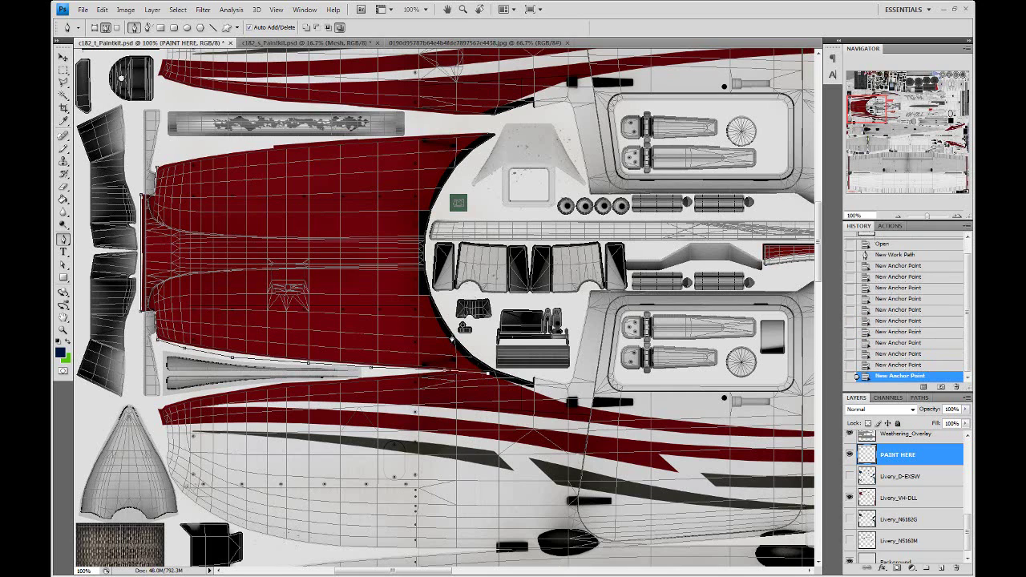
# Step: Continue the path up the curved right edge and along the top edge, closing it at the start
pyautogui.click(425, 283)
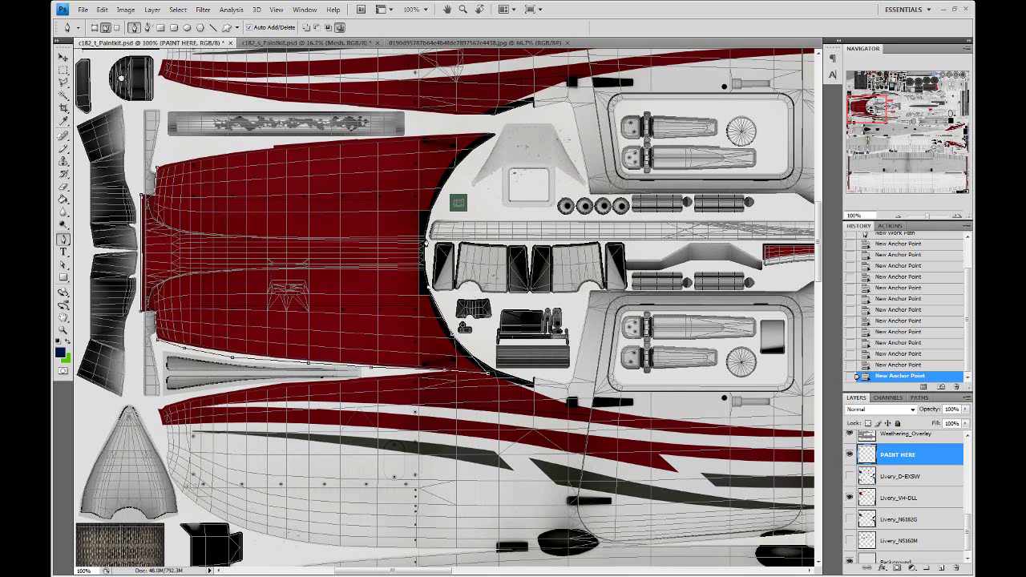
pyautogui.click(468, 164)
pyautogui.click(492, 133)
pyautogui.click(405, 141)
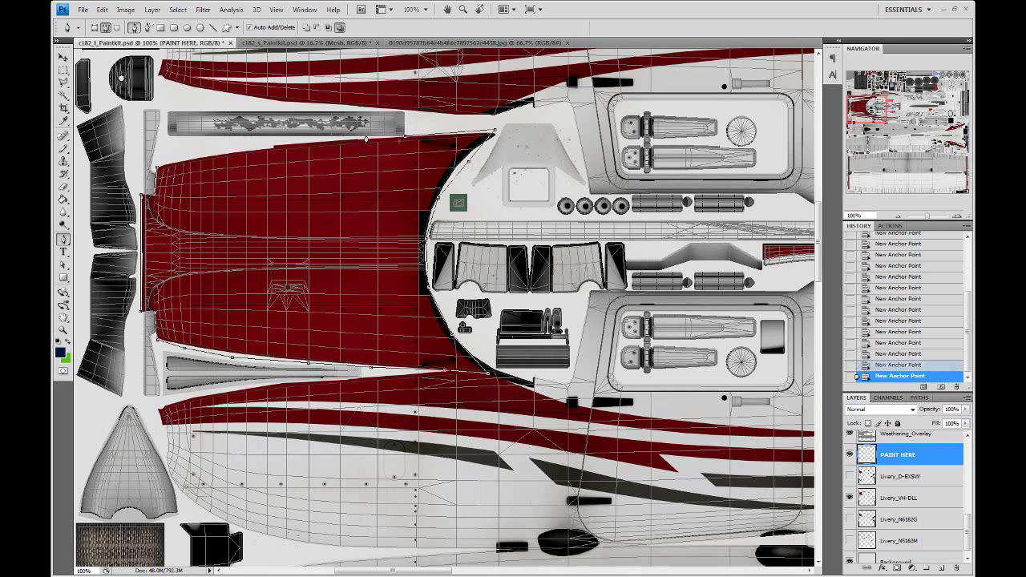
pyautogui.click(271, 146)
pyautogui.click(160, 167)
pyautogui.click(158, 169)
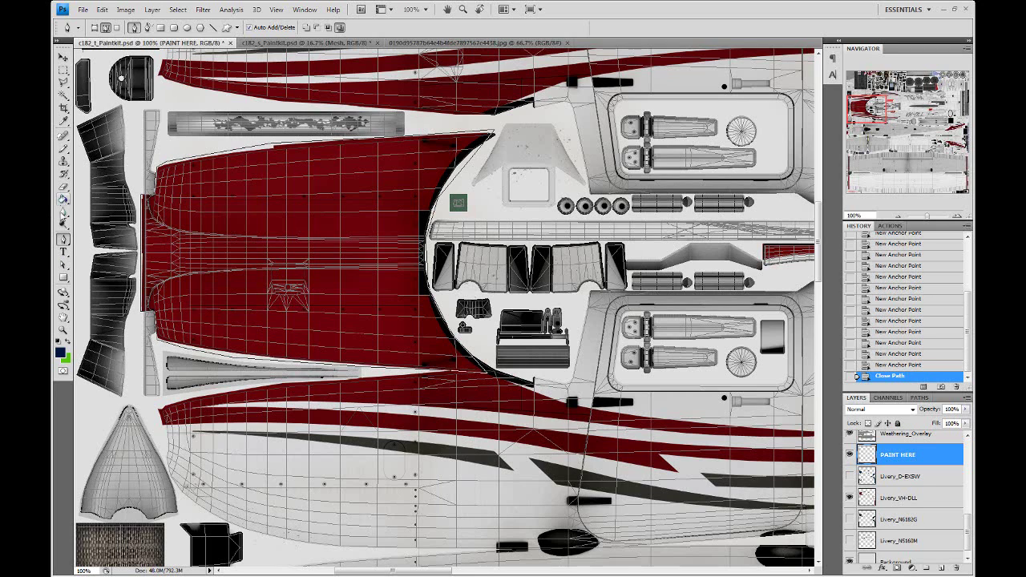
pyautogui.click(63, 265)
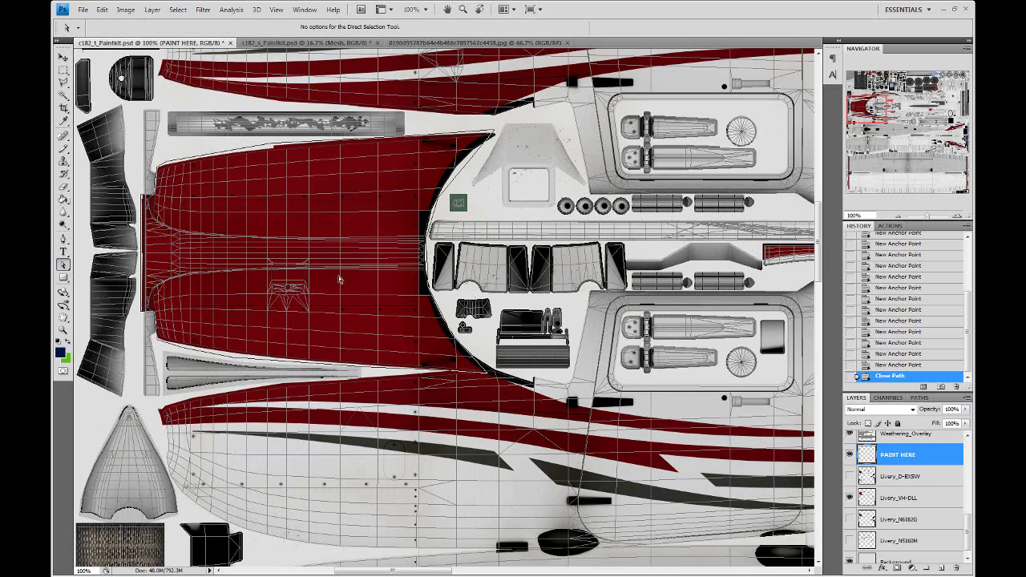
# Step: Convert the red fuselage panel's traced path into a new selection with 0 px feather
pyautogui.rightClick(429, 292)
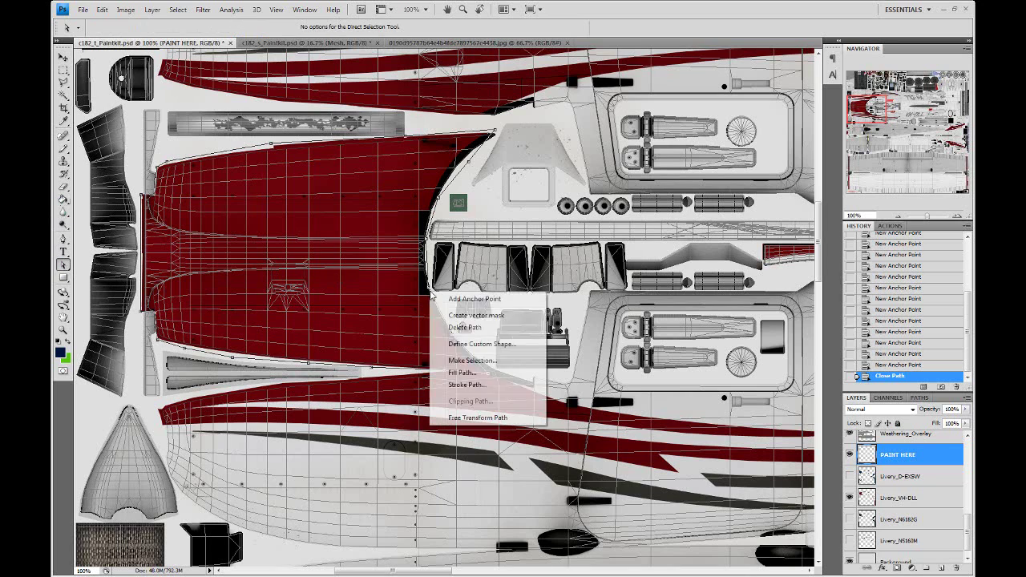
pyautogui.click(478, 361)
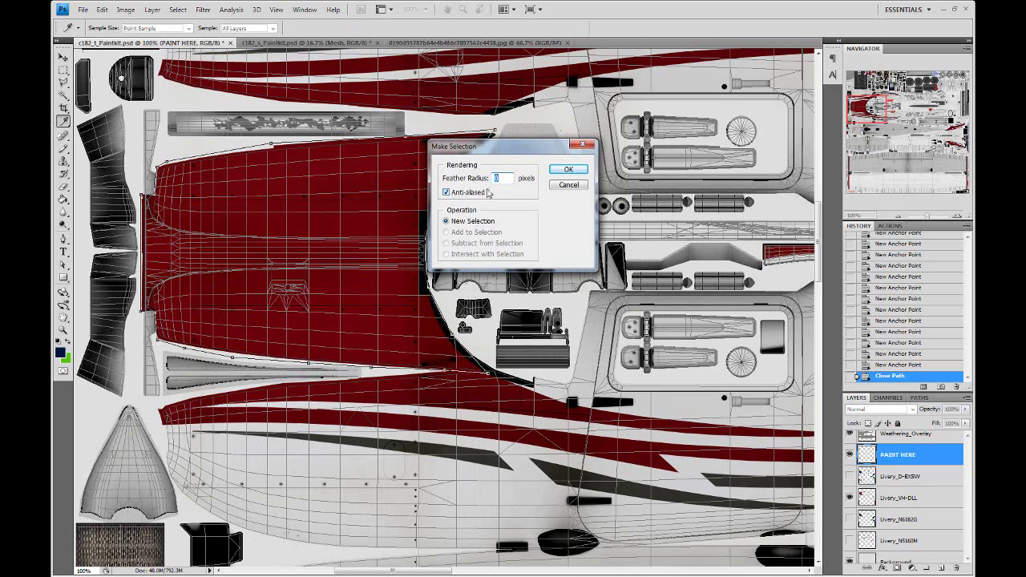
pyautogui.click(569, 170)
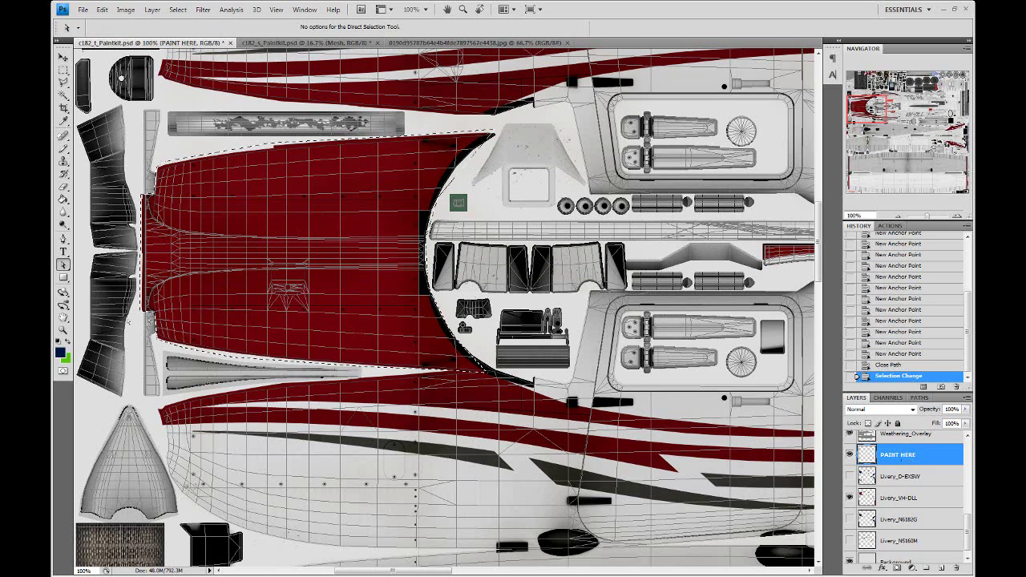
# Step: Fill the selected fuselage panel navy blue, deselect it, and bring up the Select menu
pyautogui.click(64, 199)
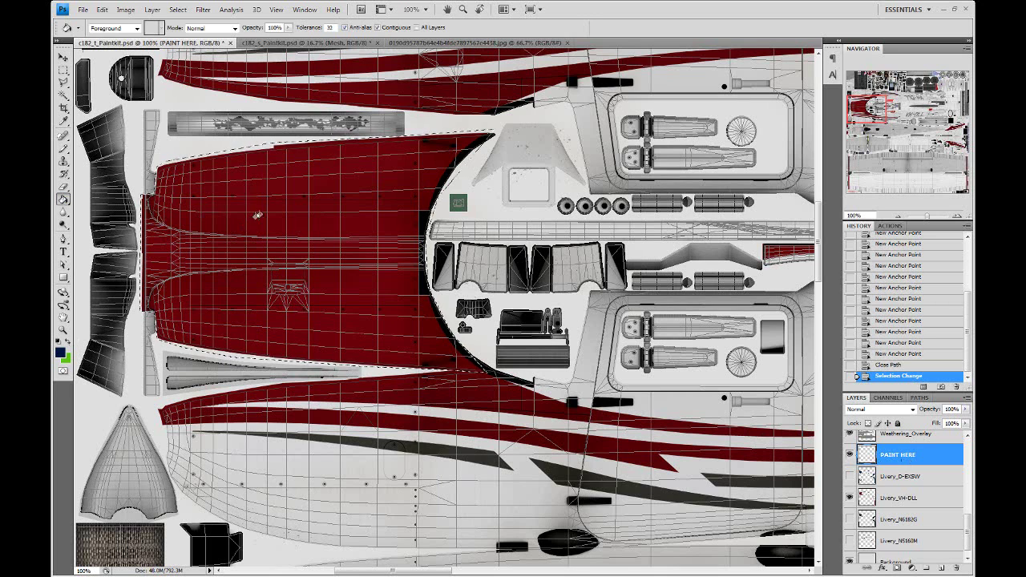
pyautogui.click(305, 220)
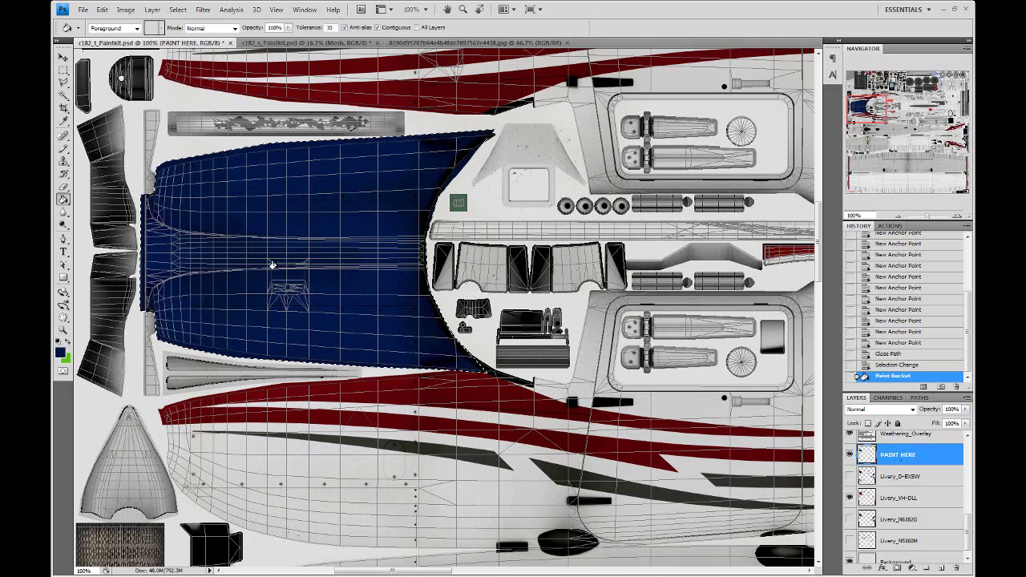
pyautogui.click(63, 61)
pyautogui.hotkey('ctrl', 'd')
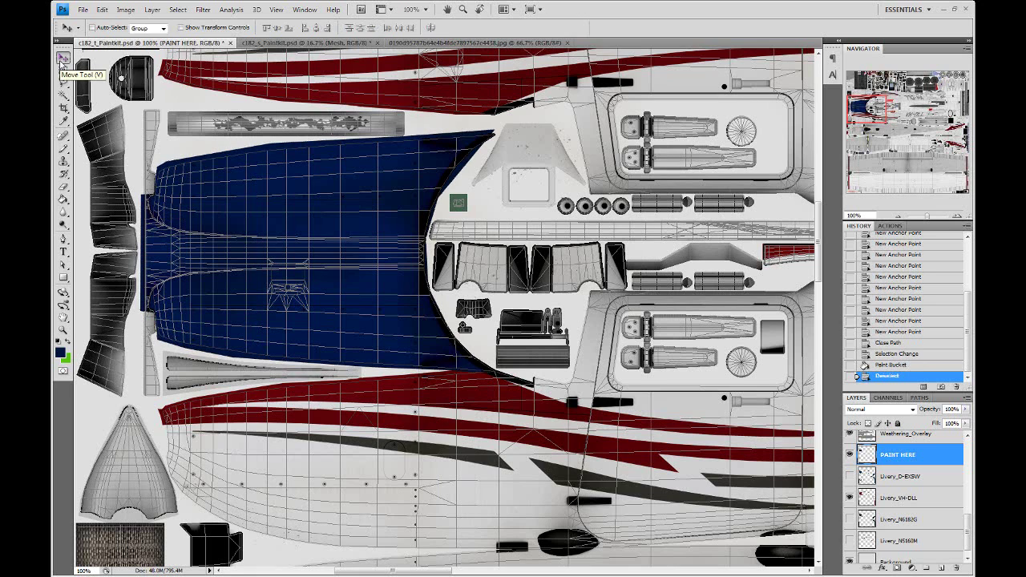
pyautogui.click(178, 9)
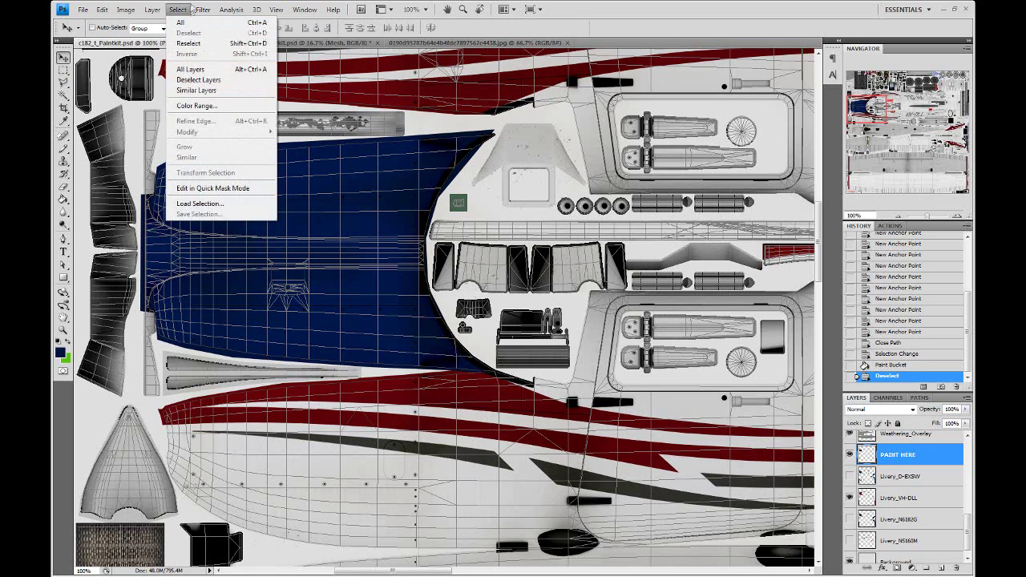
# Step: Close the Select menu unused, toggle the Mesh layer off and on, then scroll back to PAINT HERE
pyautogui.click(189, 9)
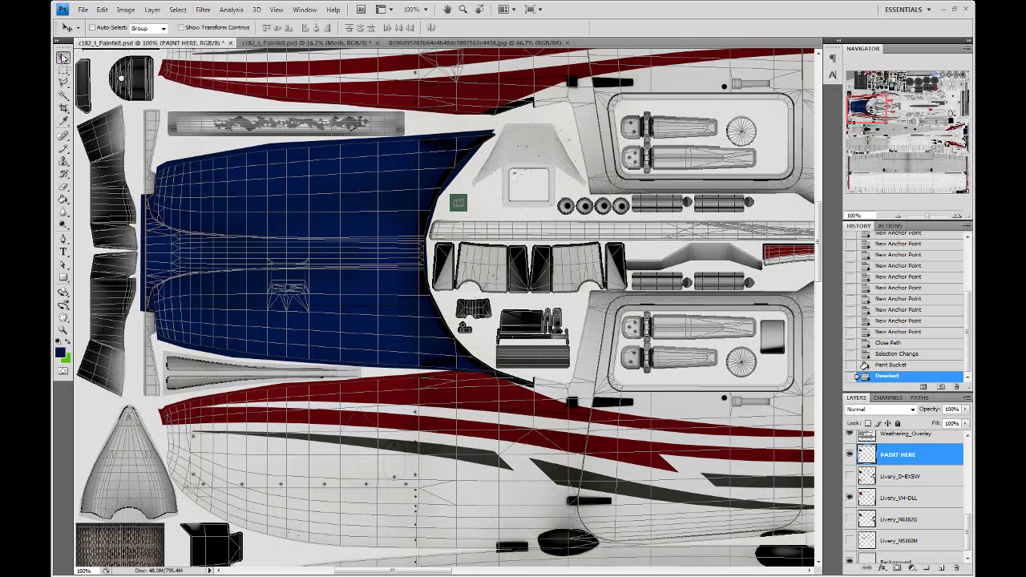
pyautogui.scroll(3, 882, 466)
pyautogui.scroll(2, 890, 465)
pyautogui.scroll(3, 899, 463)
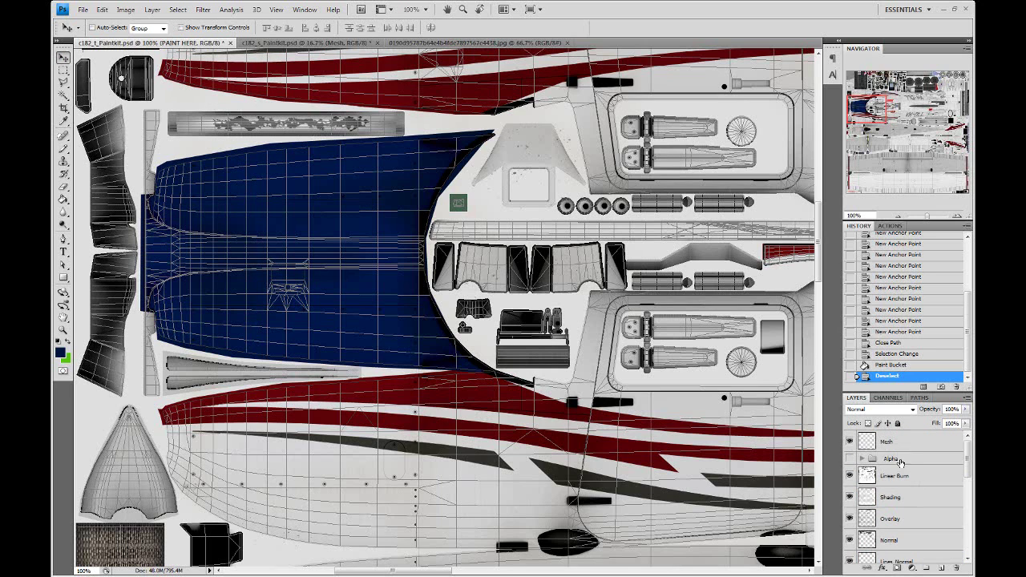
pyautogui.click(849, 441)
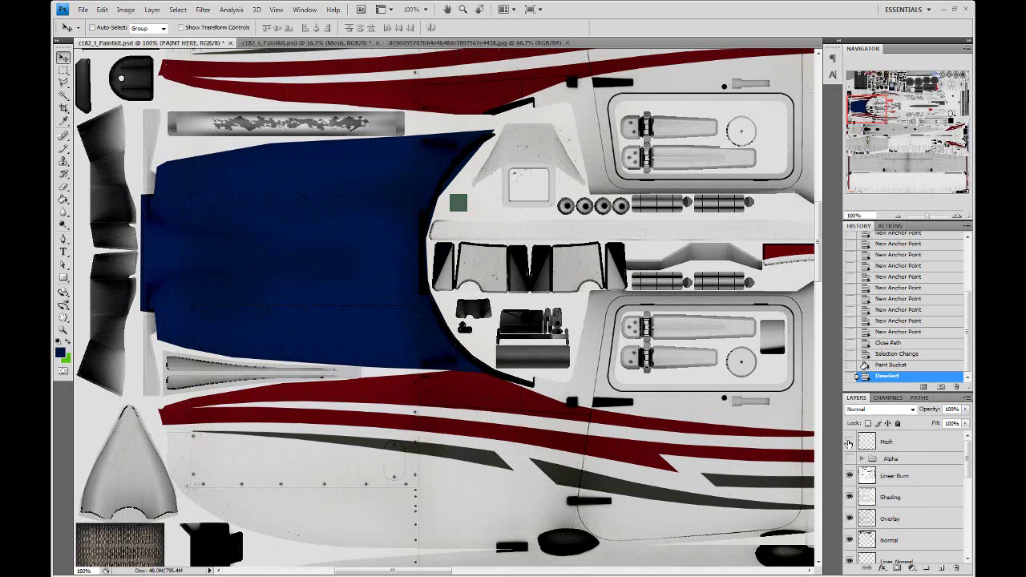
pyautogui.click(849, 442)
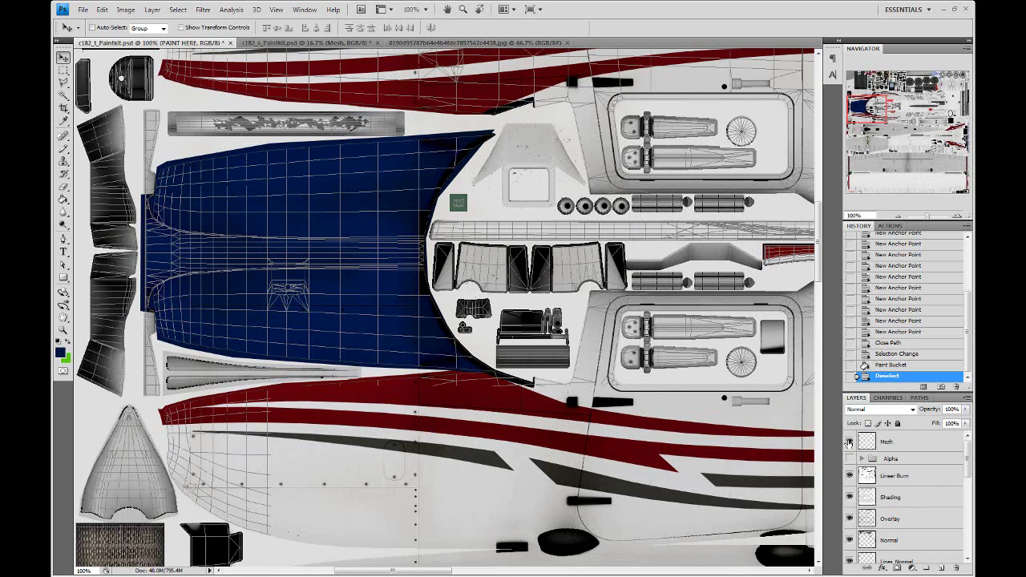
pyautogui.scroll(-3, 902, 481)
pyautogui.scroll(-2, 907, 485)
pyautogui.scroll(-3, 910, 487)
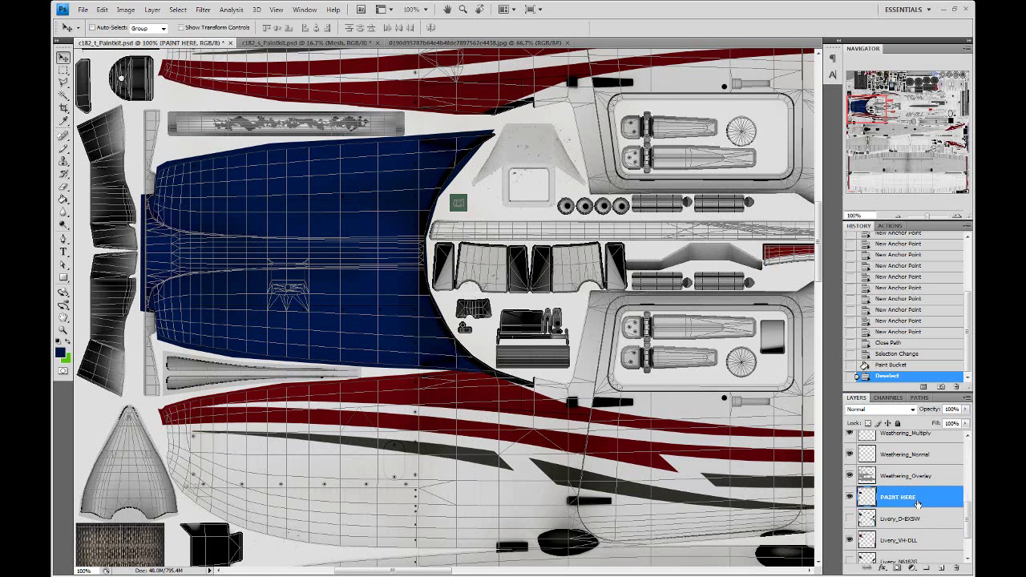
pyautogui.scroll(-2, 922, 504)
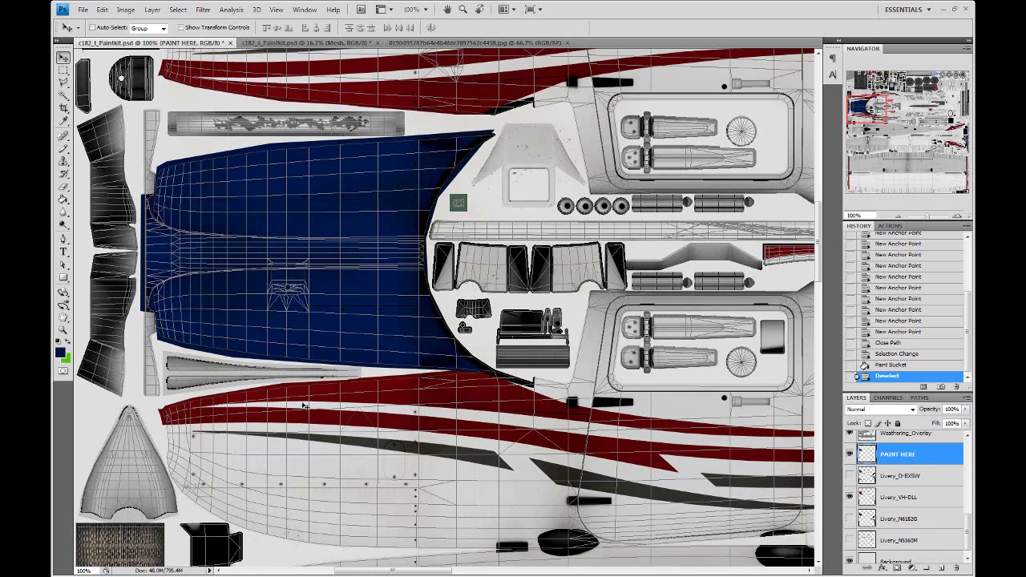
# Step: Start a Pen path with anchors along the upper edge of the red stripe
pyautogui.click(62, 239)
pyautogui.moveTo(874, 111); pyautogui.dragTo(874, 116)
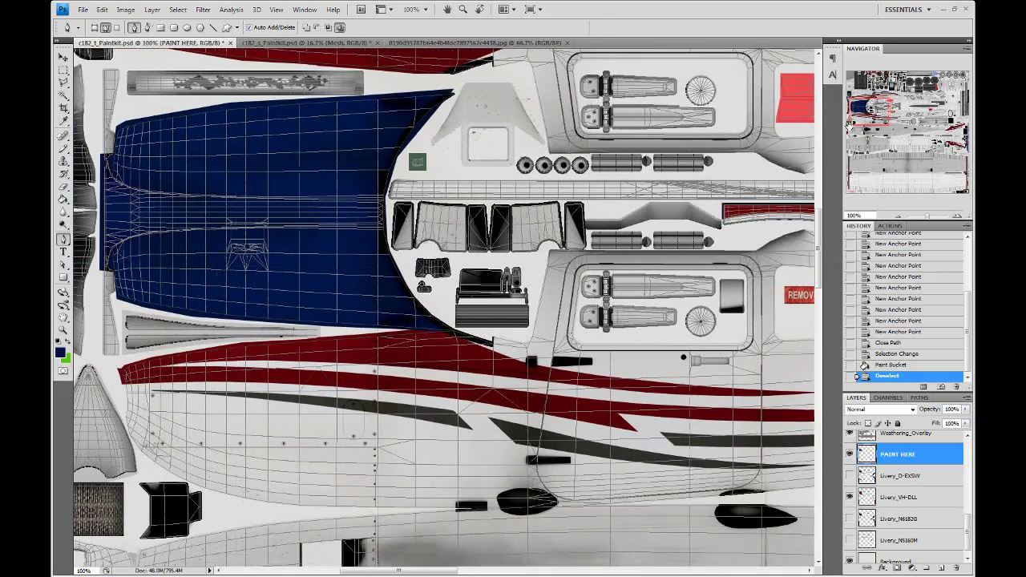
pyautogui.click(117, 366)
pyautogui.click(150, 357)
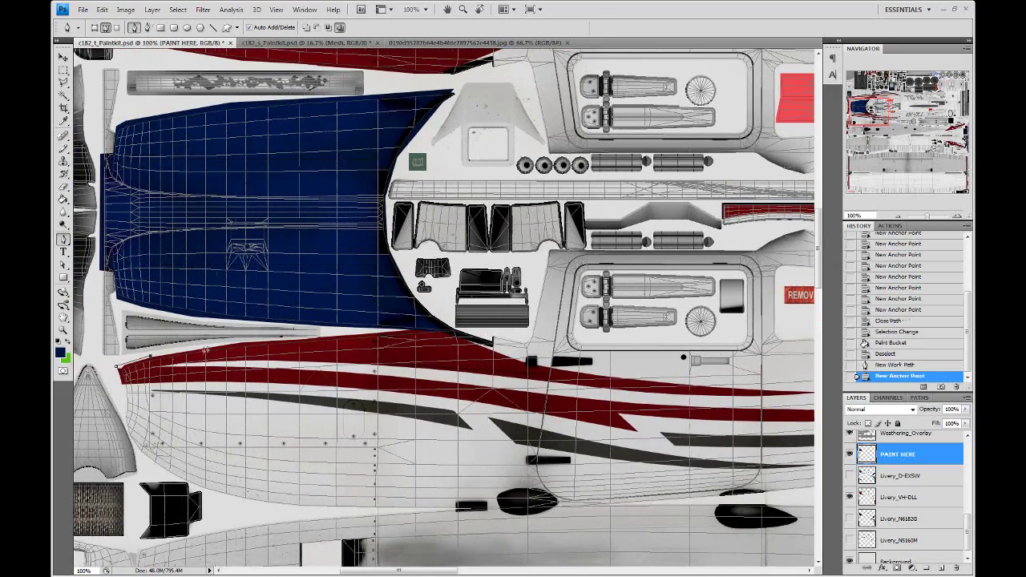
pyautogui.click(241, 345)
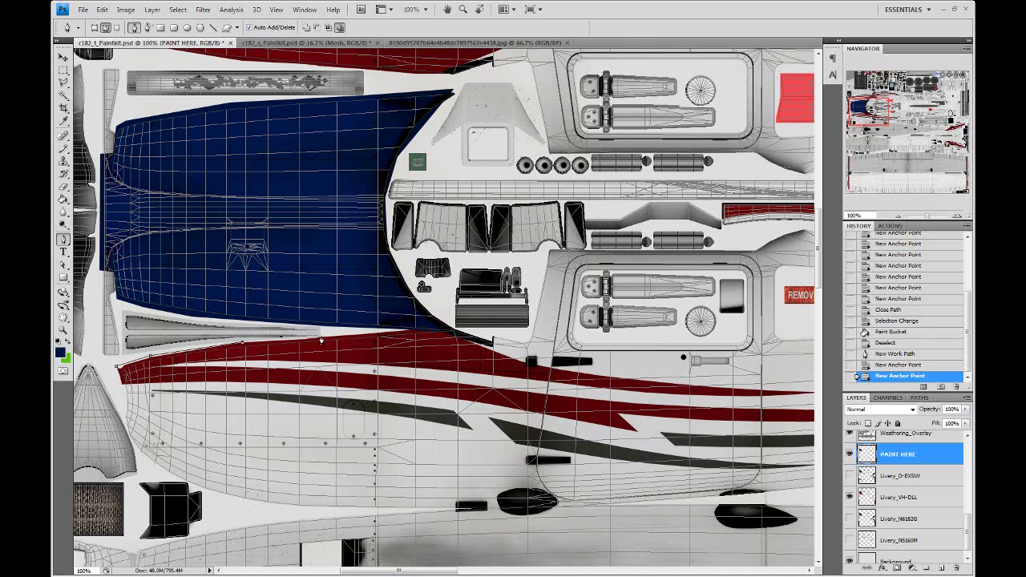
pyautogui.click(323, 341)
pyautogui.click(411, 333)
pyautogui.click(444, 335)
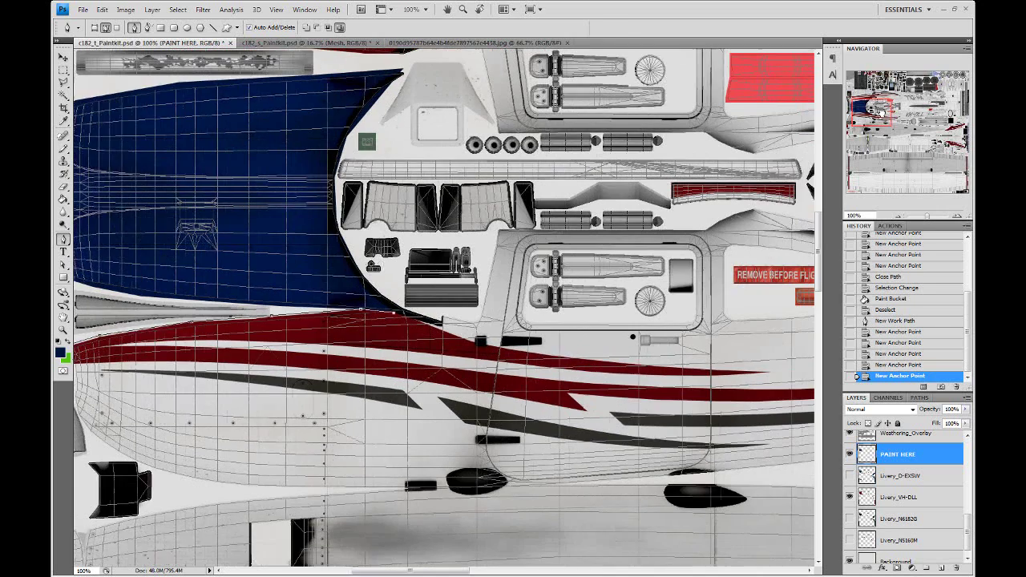
# Step: Extend the path to the stripe's far end and back, closing it at the first anchor
pyautogui.moveTo(875, 111); pyautogui.dragTo(883, 116)
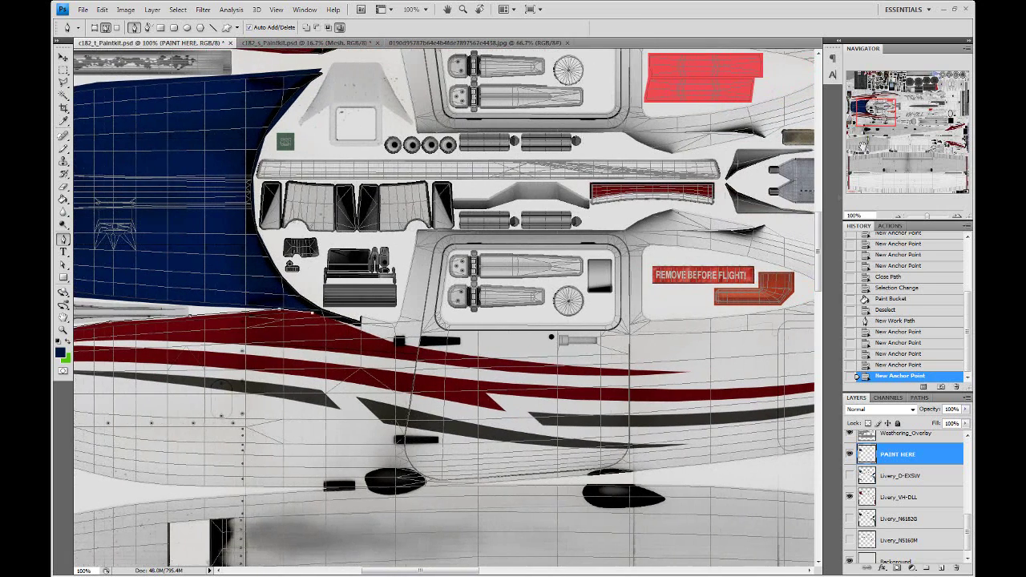
pyautogui.click(690, 375)
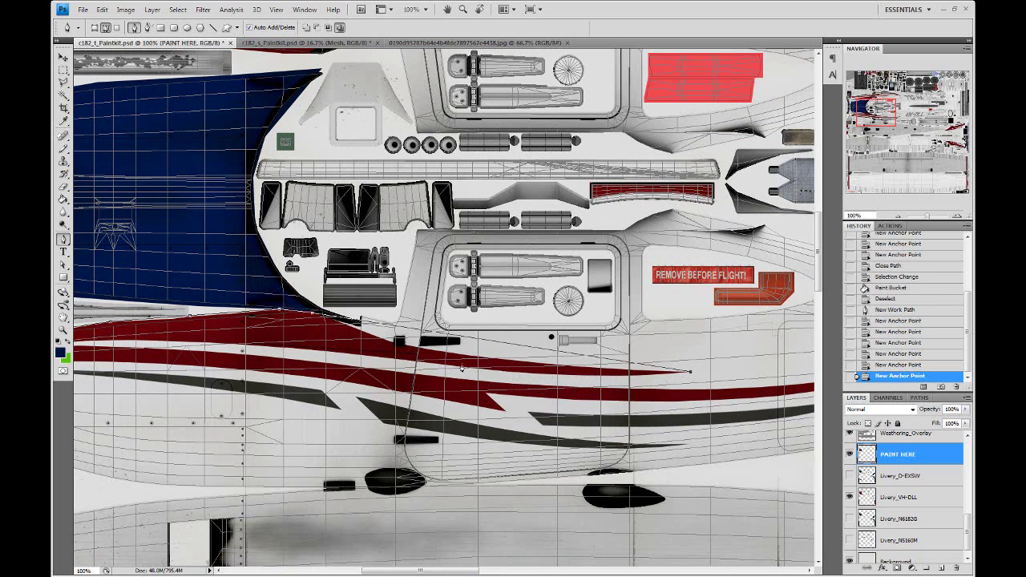
pyautogui.moveTo(882, 104); pyautogui.dragTo(868, 108)
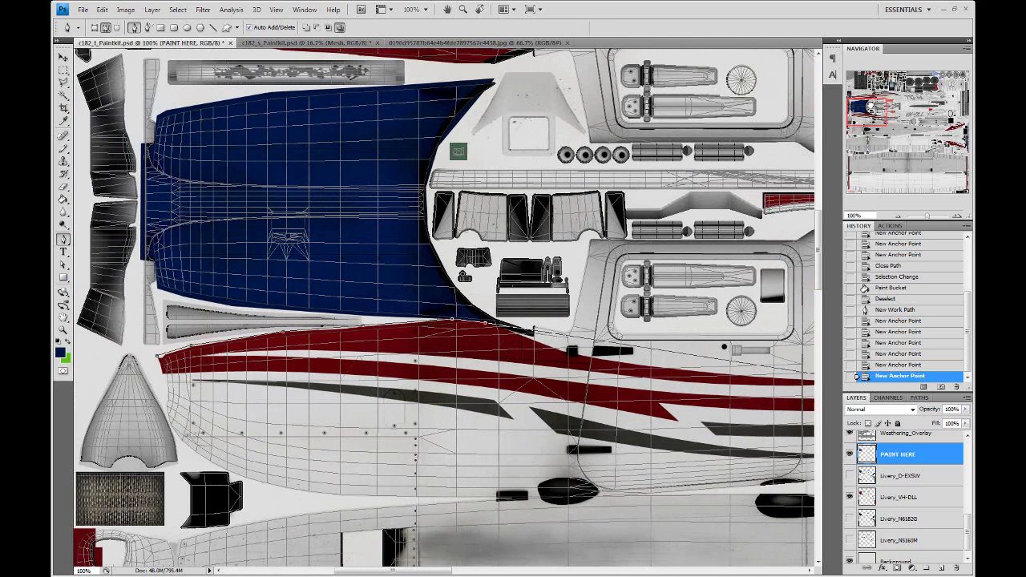
pyautogui.click(191, 362)
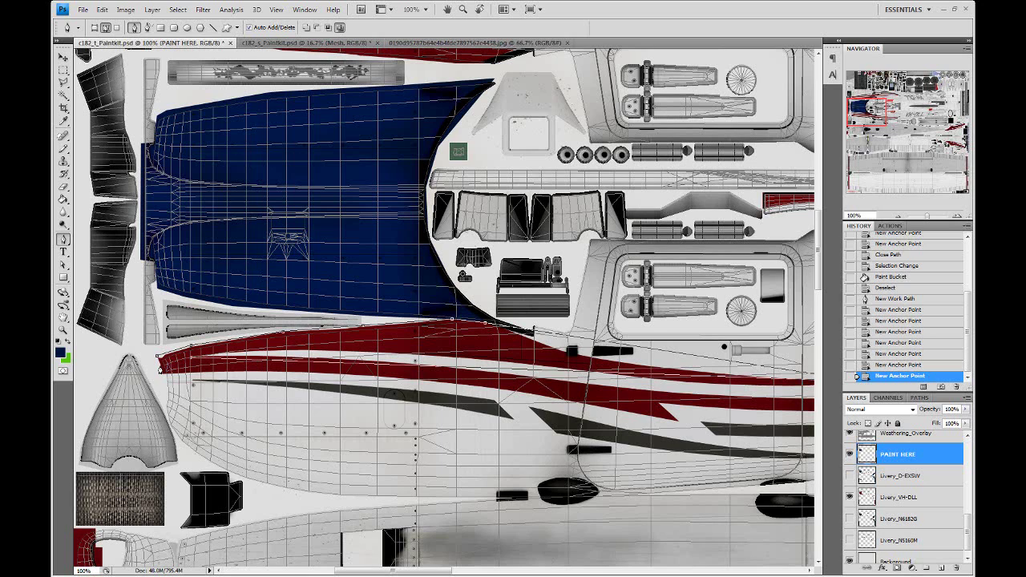
pyautogui.click(160, 366)
pyautogui.click(158, 362)
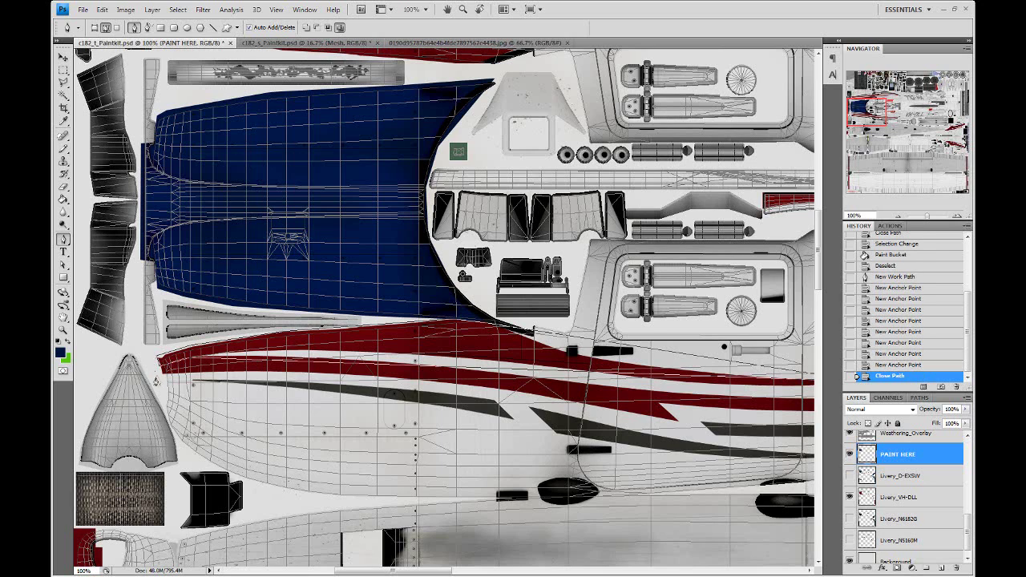
pyautogui.rightClick(64, 239)
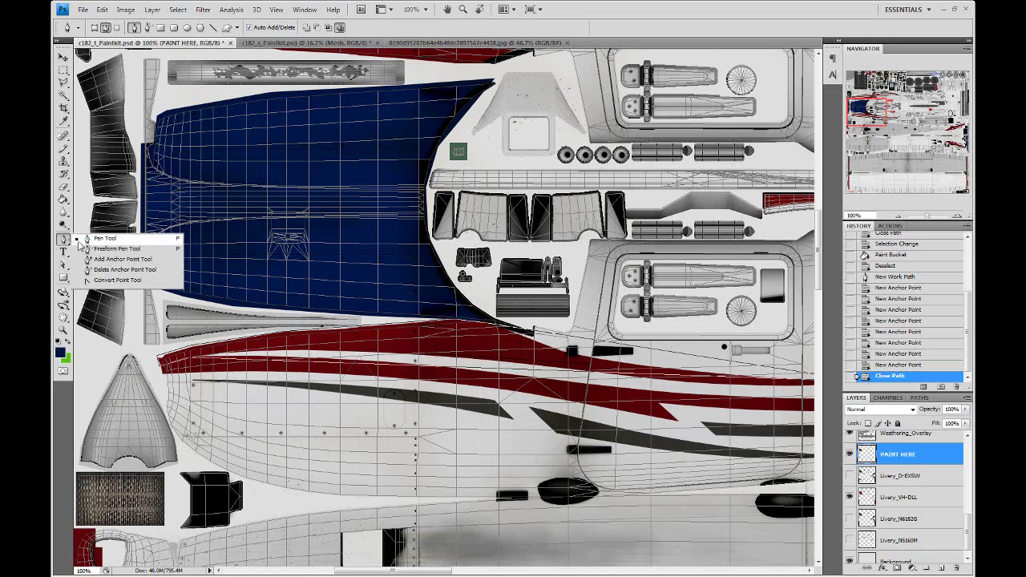
# Step: Add an anchor to the red-stripe path and bend its curves to fit the stripe's right tip
pyautogui.click(113, 260)
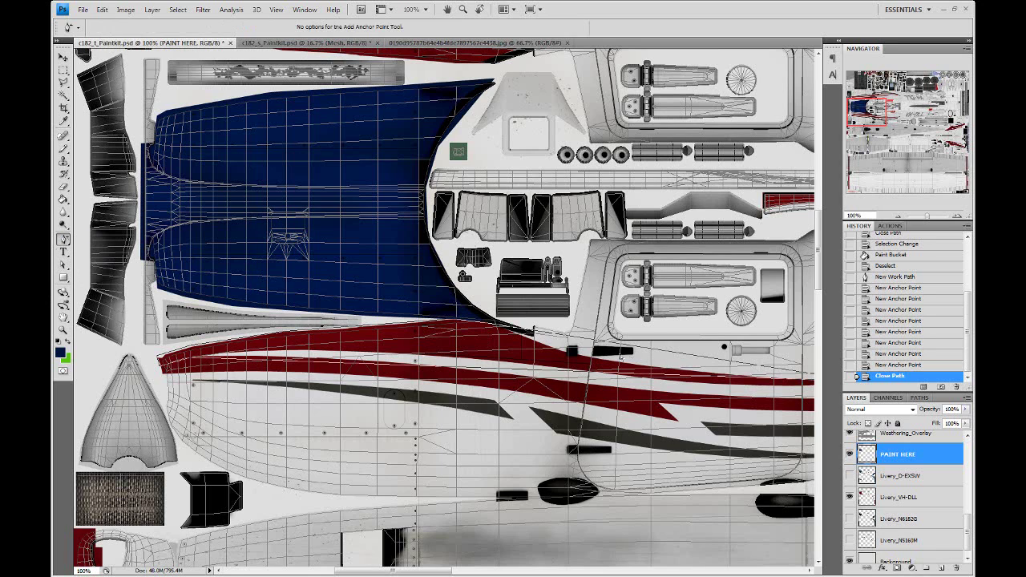
pyautogui.click(576, 341)
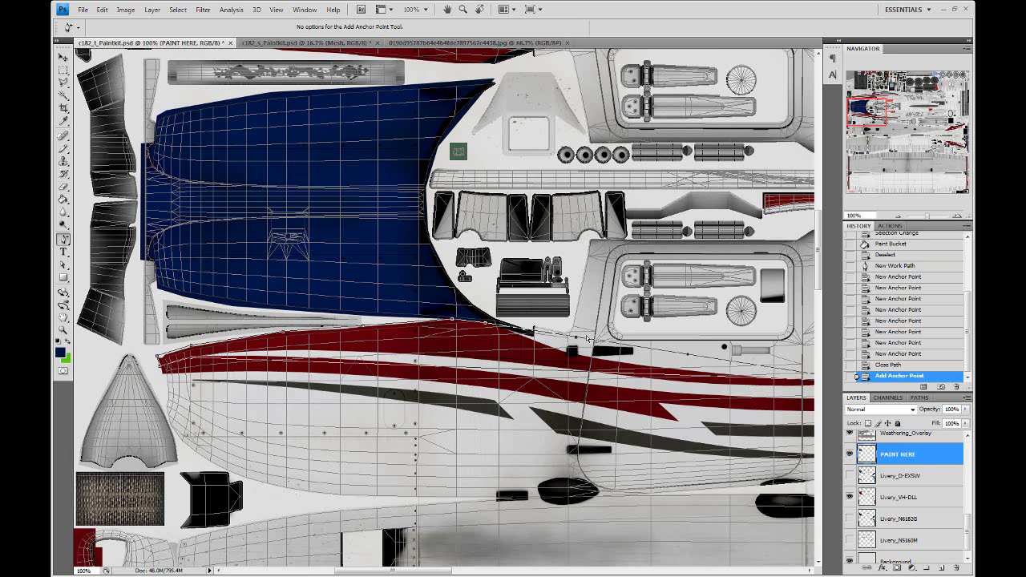
pyautogui.moveTo(576, 341); pyautogui.dragTo(568, 356)
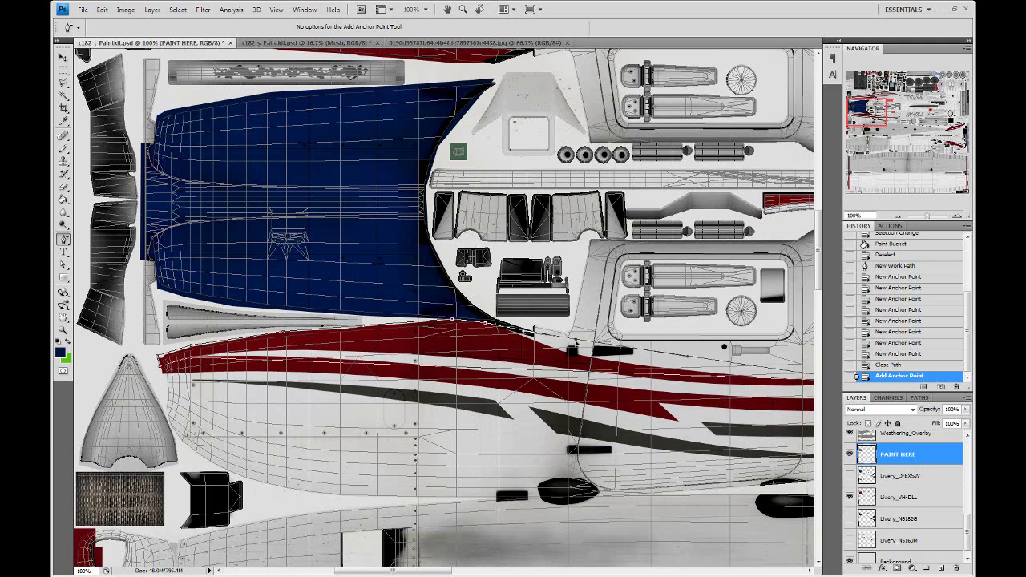
pyautogui.moveTo(568, 356); pyautogui.dragTo(523, 340)
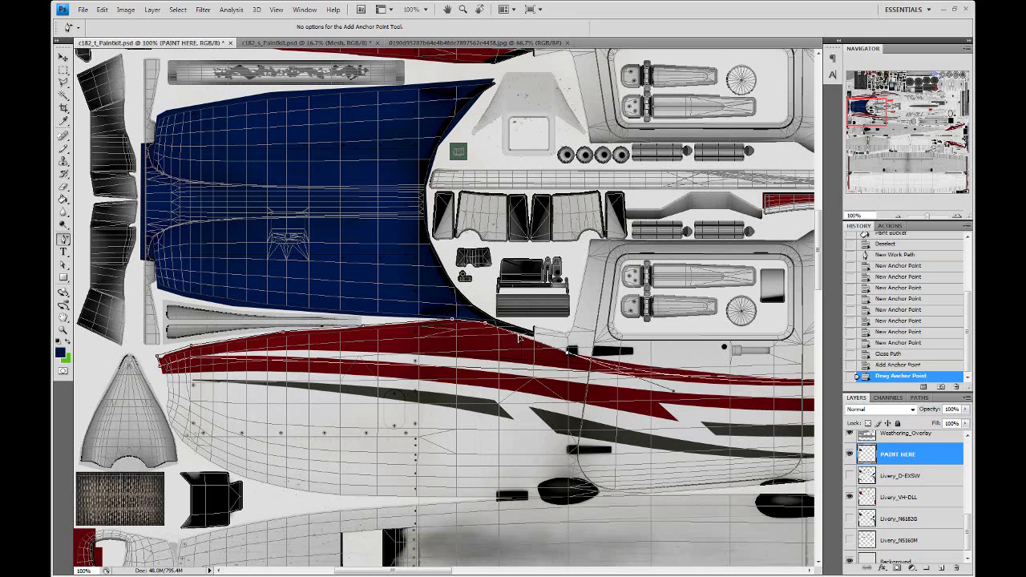
pyautogui.moveTo(668, 396); pyautogui.dragTo(616, 373)
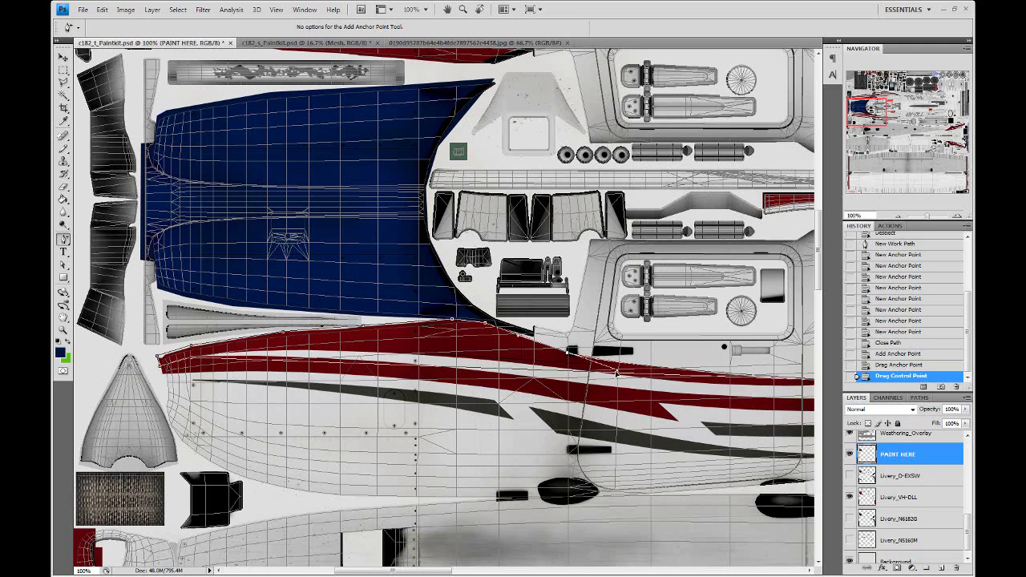
pyautogui.moveTo(614, 372); pyautogui.dragTo(663, 378)
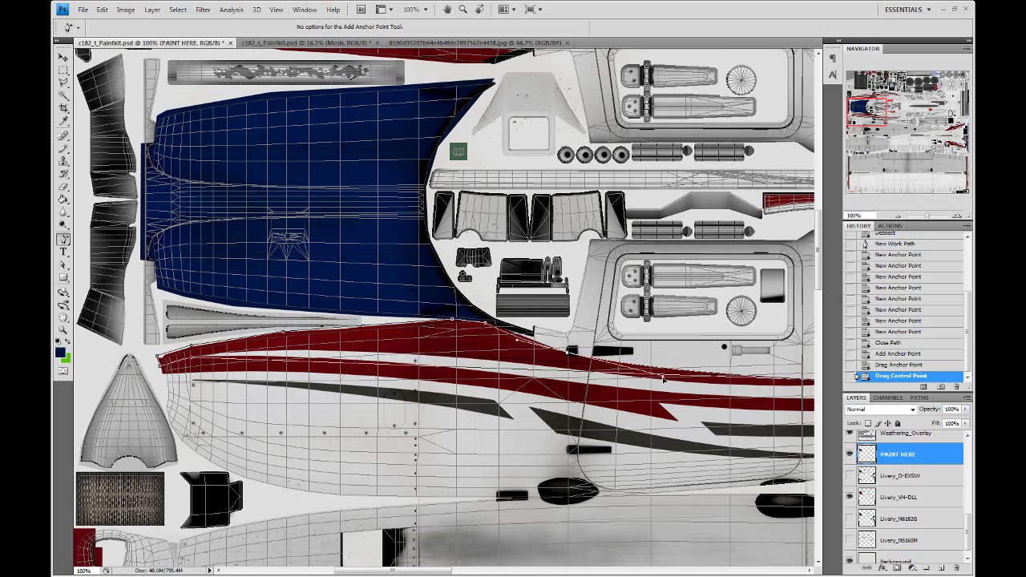
pyautogui.moveTo(663, 378); pyautogui.dragTo(662, 378)
pyautogui.moveTo(567, 357); pyautogui.dragTo(569, 353)
pyautogui.moveTo(692, 343); pyautogui.dragTo(427, 345)
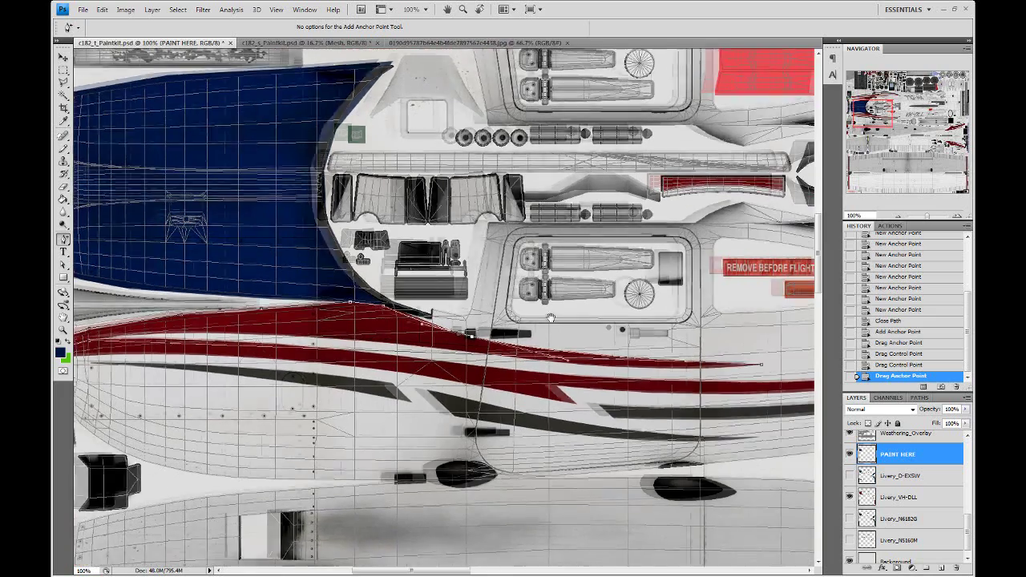
pyautogui.moveTo(529, 353); pyautogui.dragTo(641, 373)
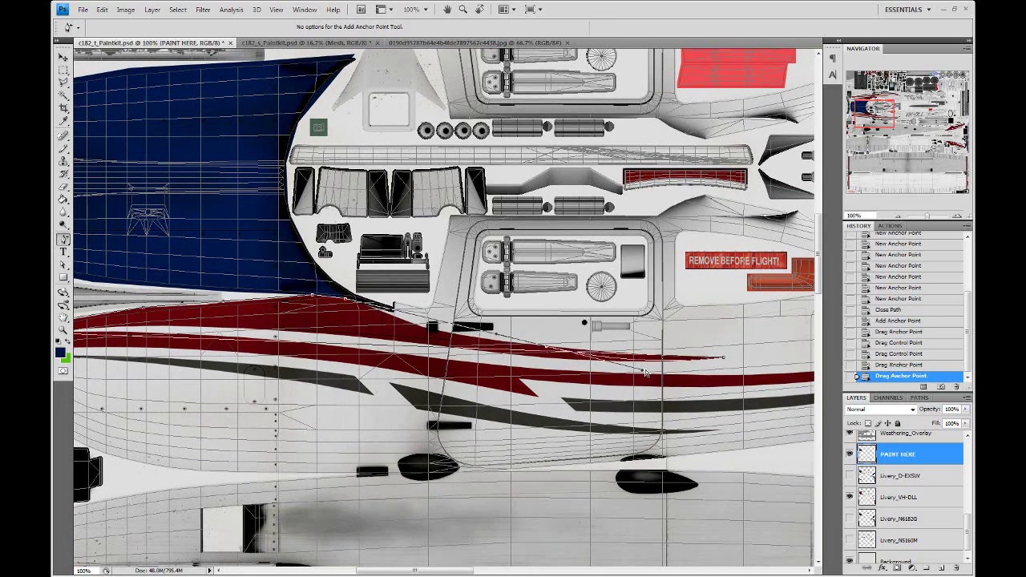
pyautogui.moveTo(641, 373); pyautogui.dragTo(612, 351)
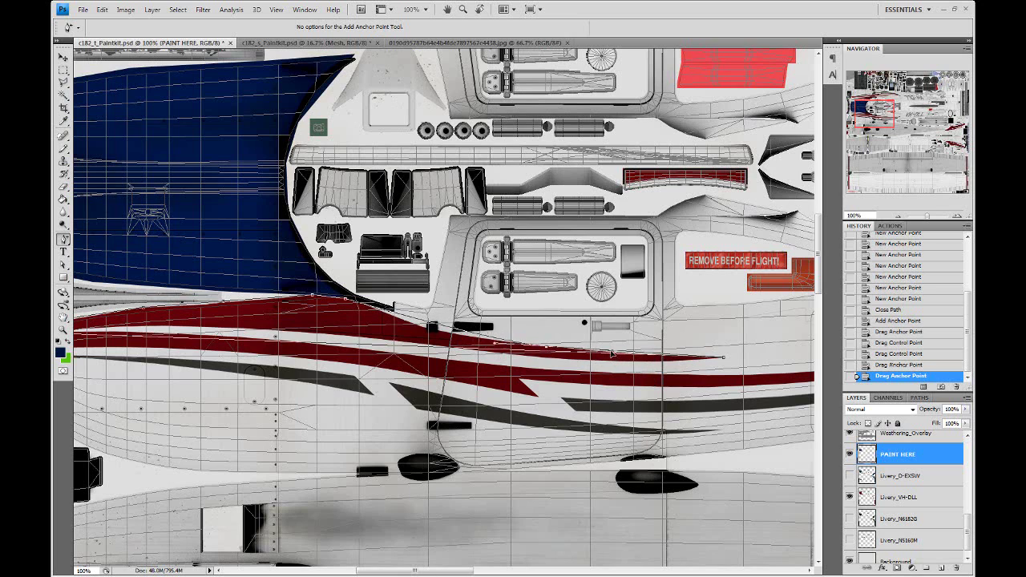
pyautogui.moveTo(611, 351); pyautogui.dragTo(607, 356)
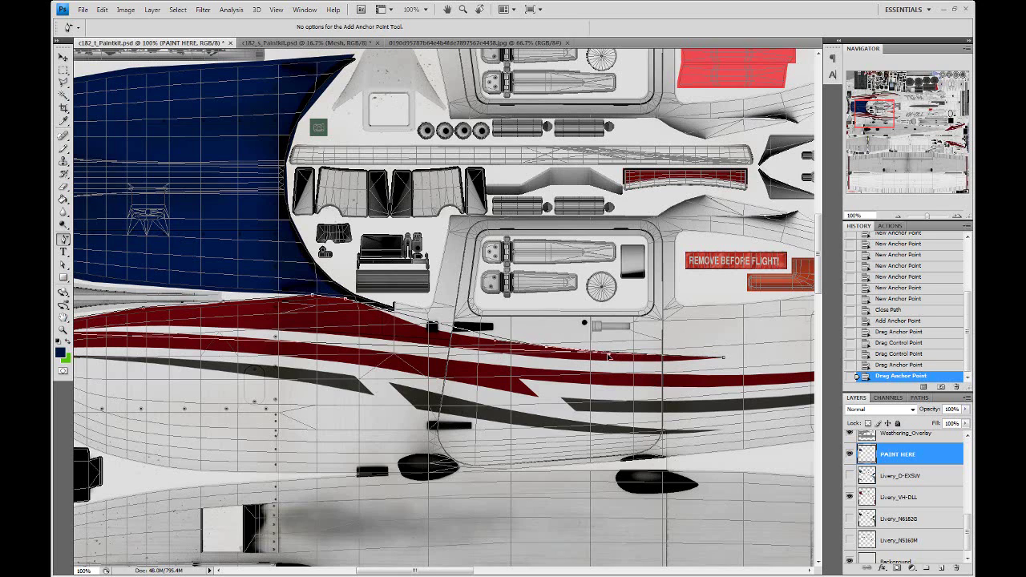
pyautogui.moveTo(608, 357); pyautogui.dragTo(582, 351)
# Step: Add anchors along the stripe's middle and left edge, and hide the wireframe Mesh layer
pyautogui.click(433, 328)
pyautogui.moveTo(433, 327); pyautogui.dragTo(433, 328)
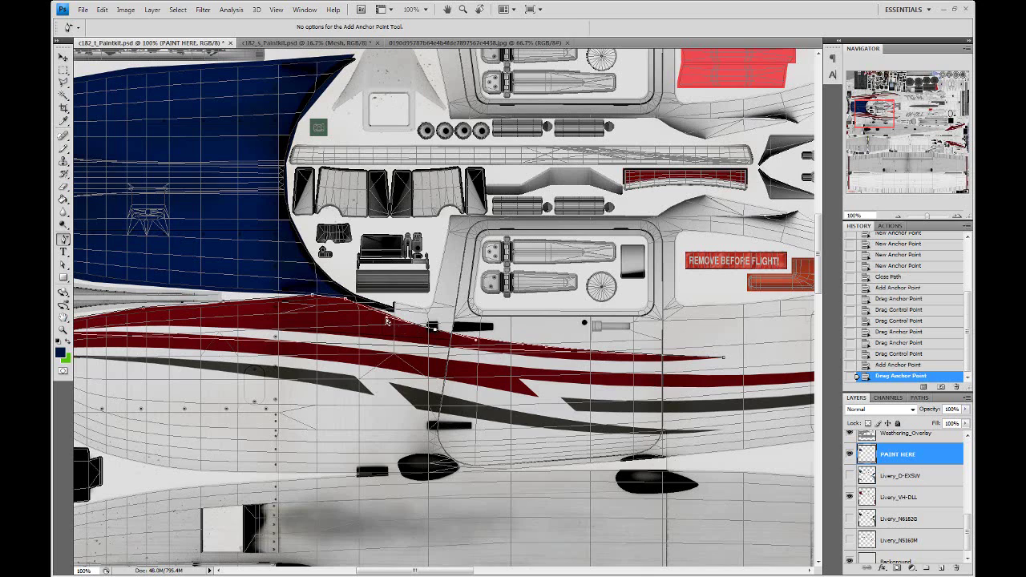
pyautogui.moveTo(433, 328); pyautogui.dragTo(427, 330)
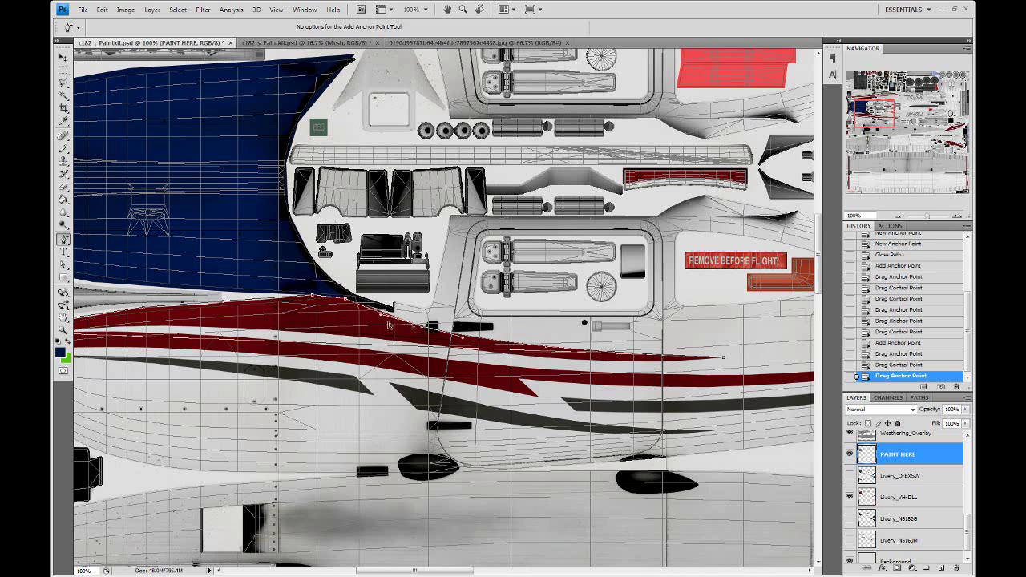
pyautogui.click(363, 309)
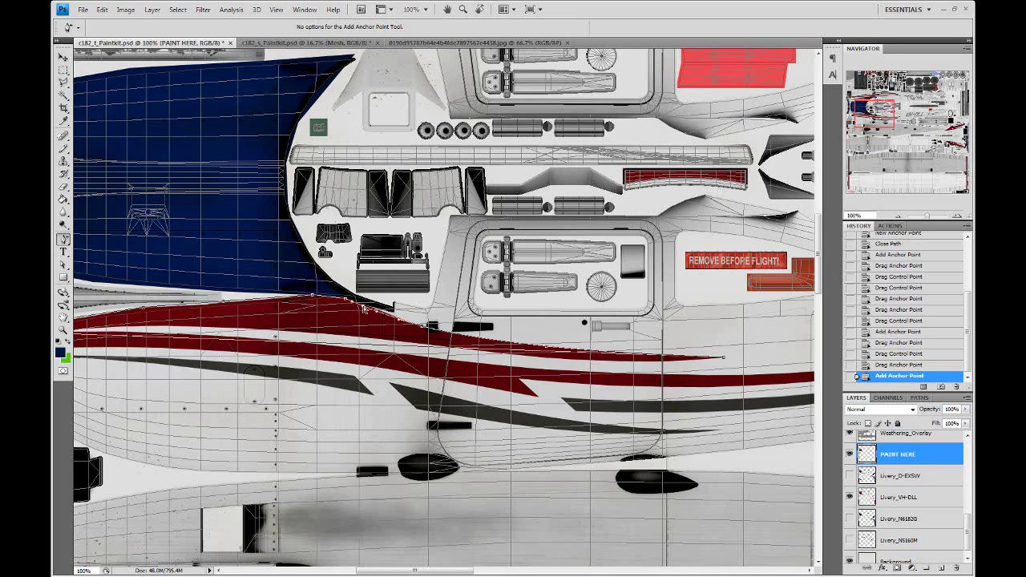
pyautogui.moveTo(371, 309); pyautogui.dragTo(373, 312)
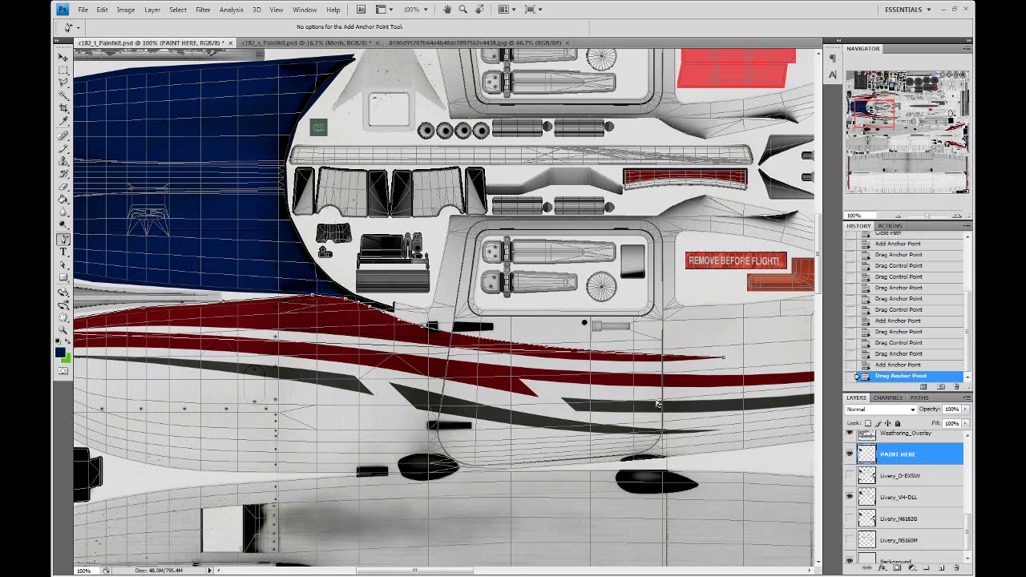
pyautogui.moveTo(880, 112); pyautogui.dragTo(873, 114)
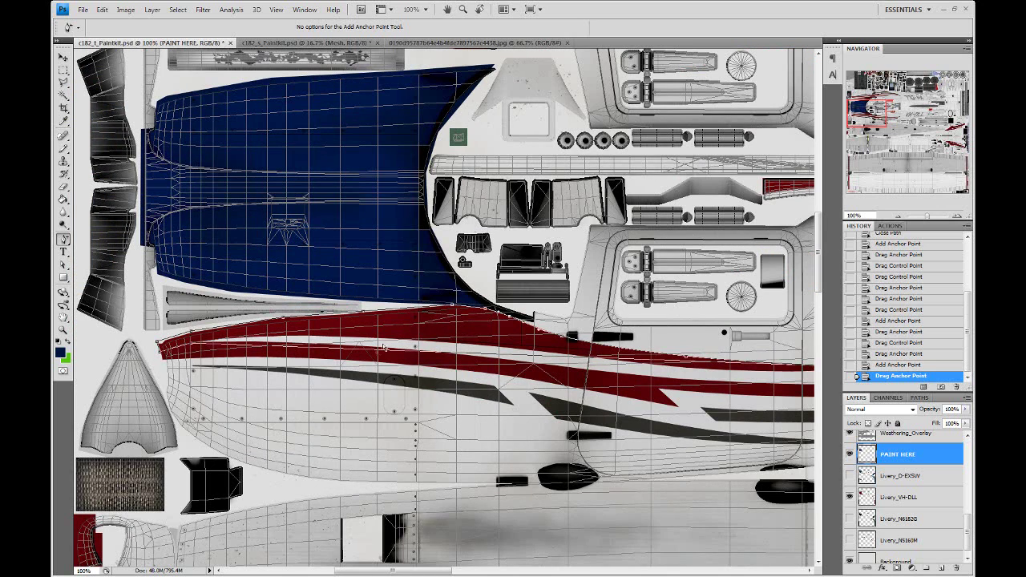
pyautogui.click(324, 353)
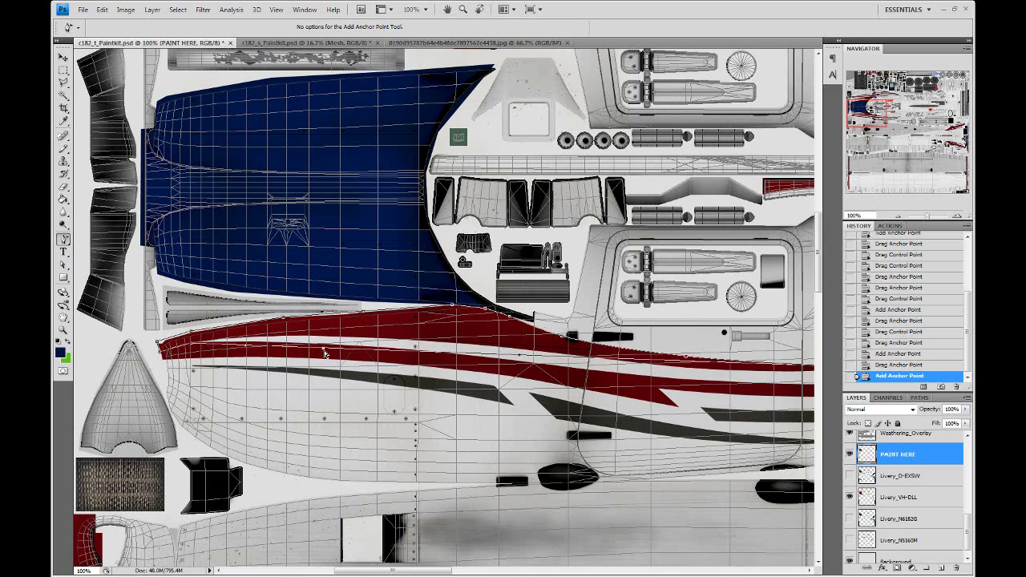
pyautogui.scroll(5, 891, 481)
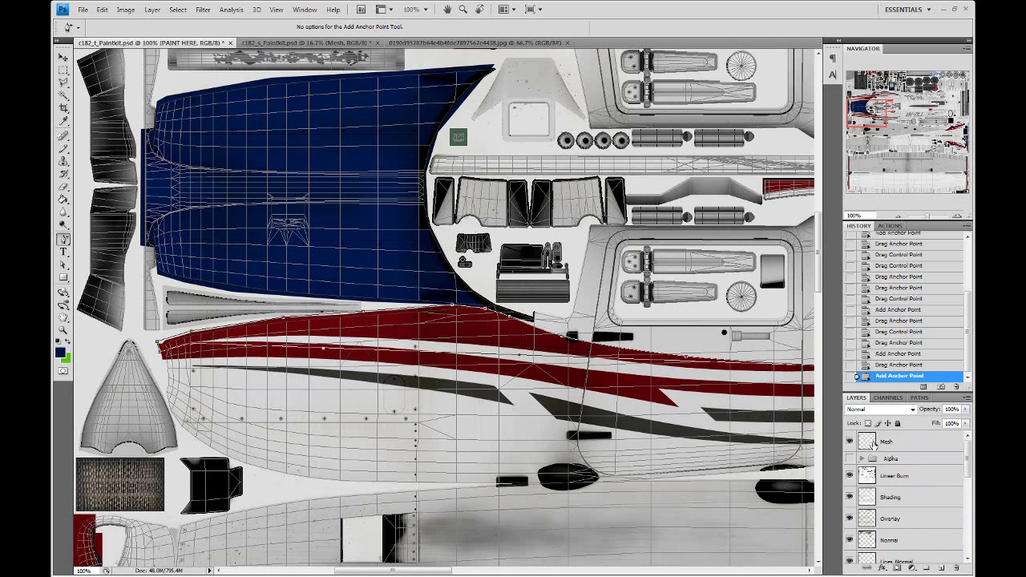
pyautogui.click(849, 442)
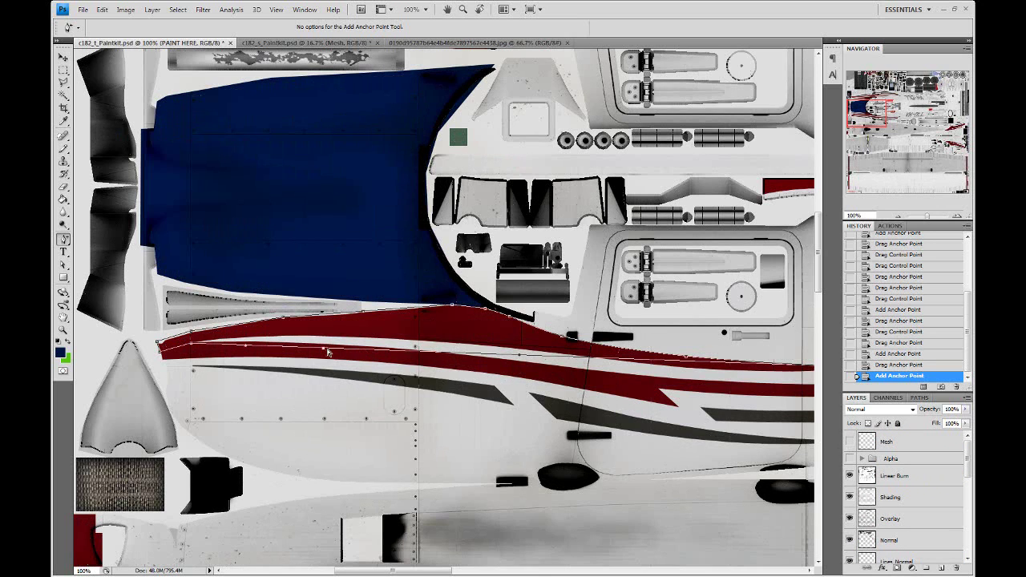
pyautogui.moveTo(324, 353); pyautogui.dragTo(324, 341)
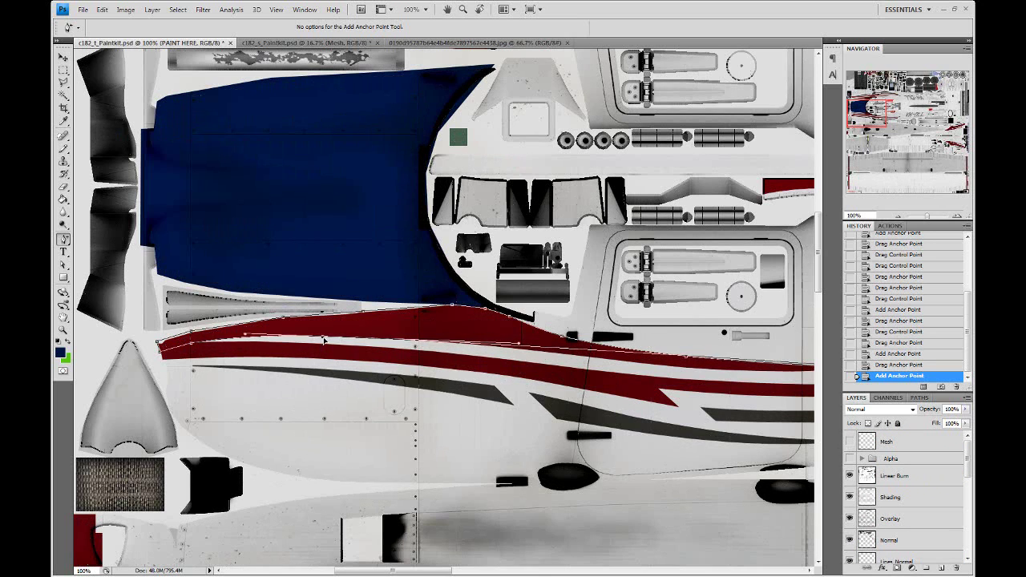
# Step: Add further anchors along the stripe and refine the curve near its tip
pyautogui.moveTo(696, 402); pyautogui.dragTo(628, 389)
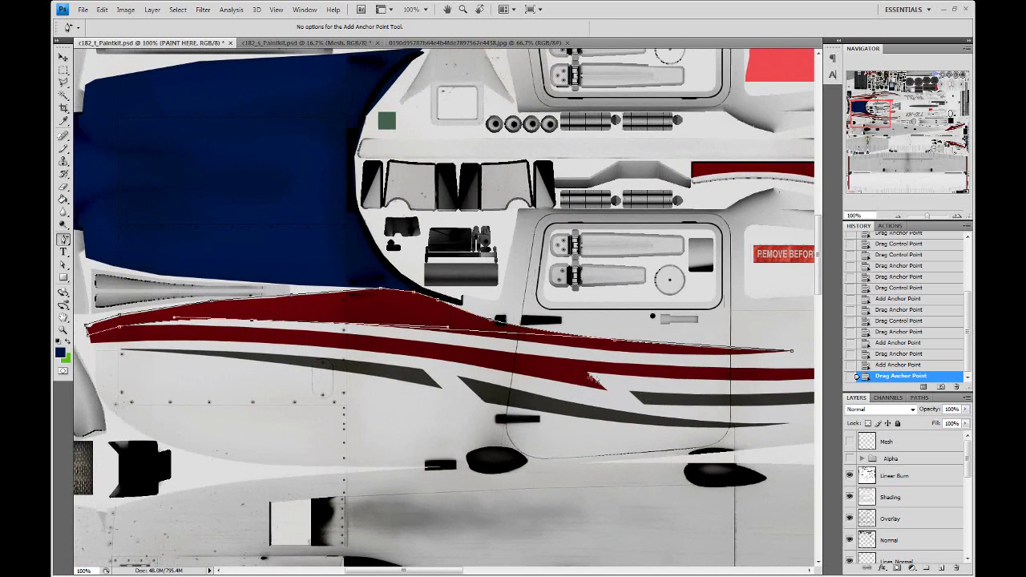
pyautogui.click(570, 342)
pyautogui.moveTo(572, 342)
pyautogui.mouseDown()
pyautogui.moveTo(643, 363)
pyautogui.moveTo(628, 355)
pyautogui.mouseUp()
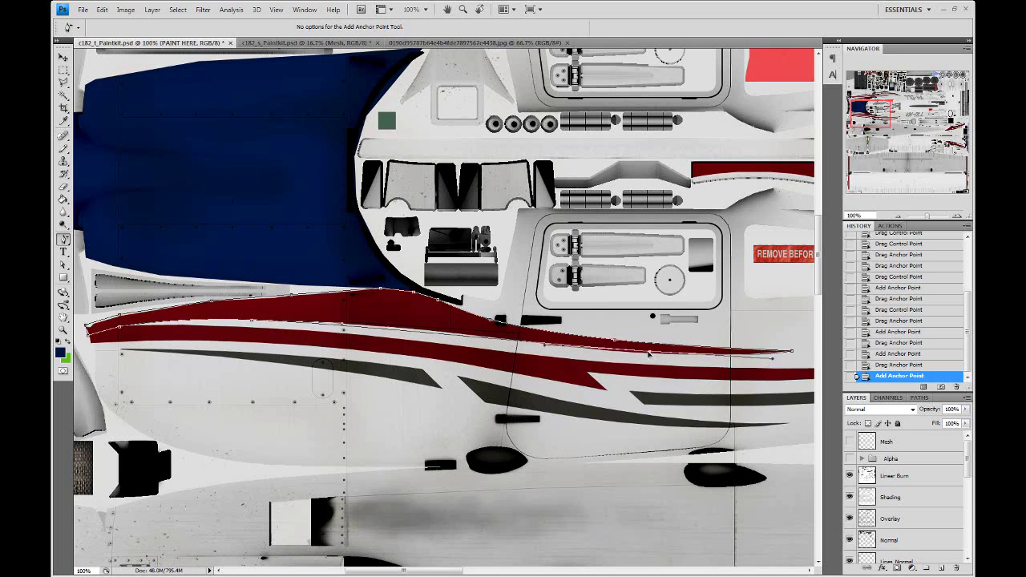
pyautogui.moveTo(628, 355); pyautogui.dragTo(625, 354)
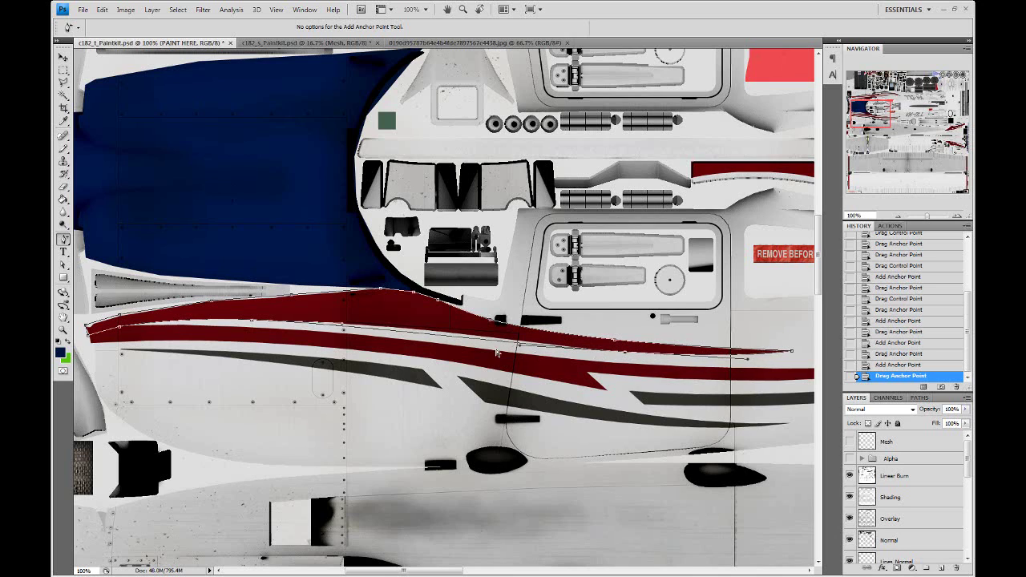
pyautogui.click(434, 338)
pyautogui.moveTo(434, 338); pyautogui.dragTo(434, 334)
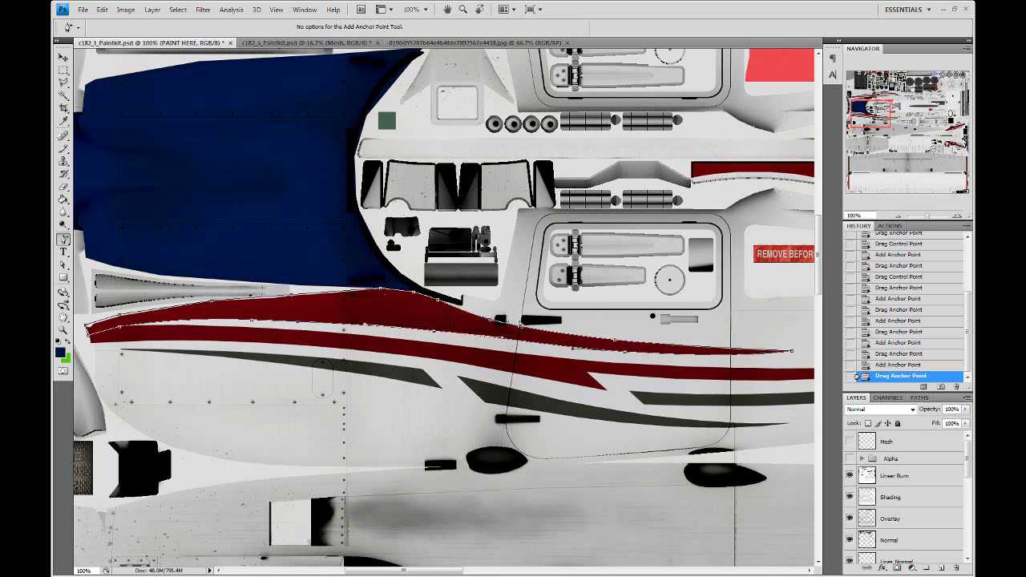
pyautogui.moveTo(792, 353); pyautogui.dragTo(767, 355)
# Step: Reshape the path segment near the stripe tip with the Direct Selection tool
pyautogui.click(62, 265)
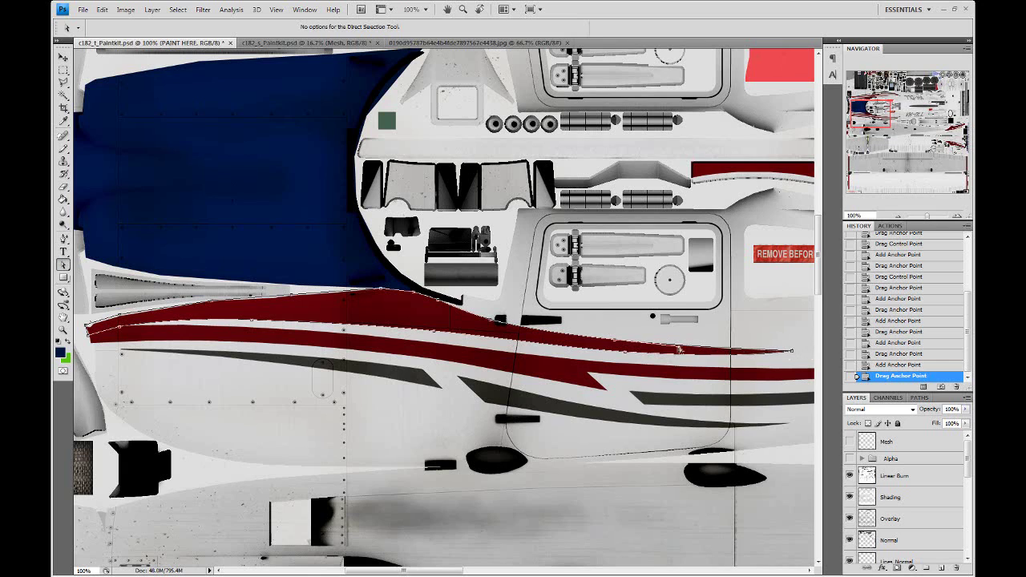
pyautogui.click(687, 354)
pyautogui.moveTo(687, 353); pyautogui.dragTo(709, 409)
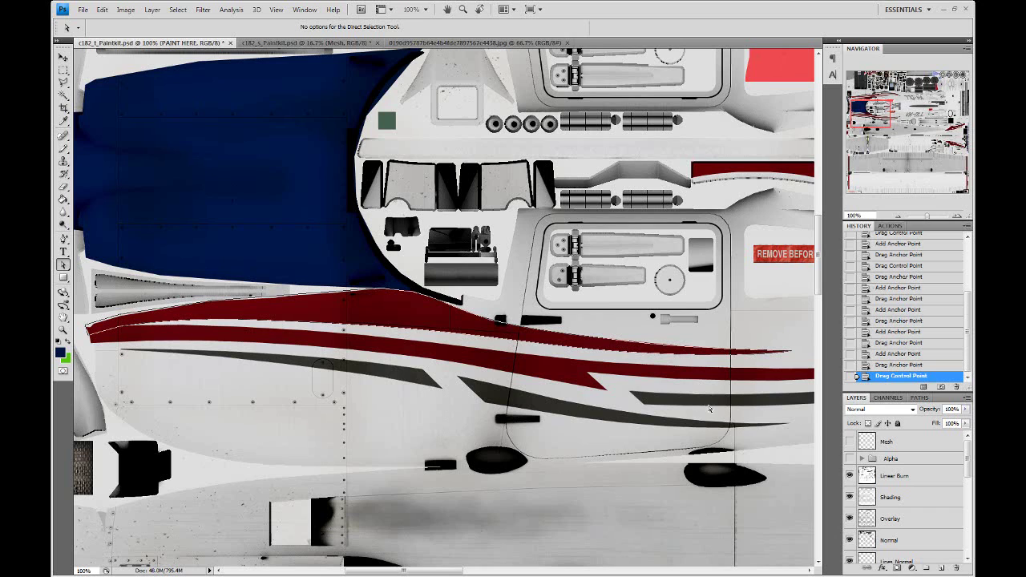
pyautogui.rightClick(728, 357)
# Step: Turn the stripe path into a selection and set the Pencil to a 65 px brush
pyautogui.click(762, 424)
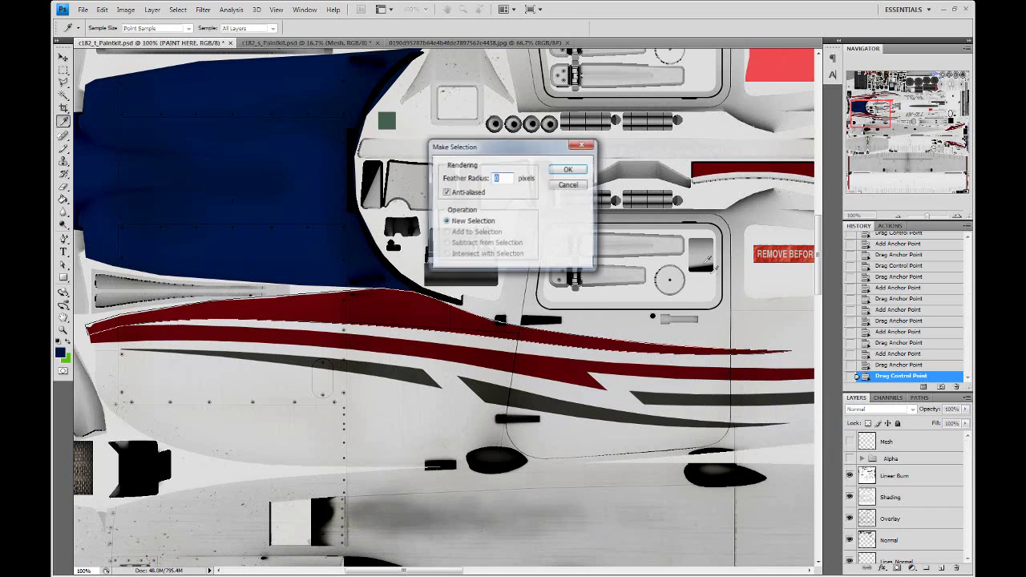
pyautogui.click(569, 170)
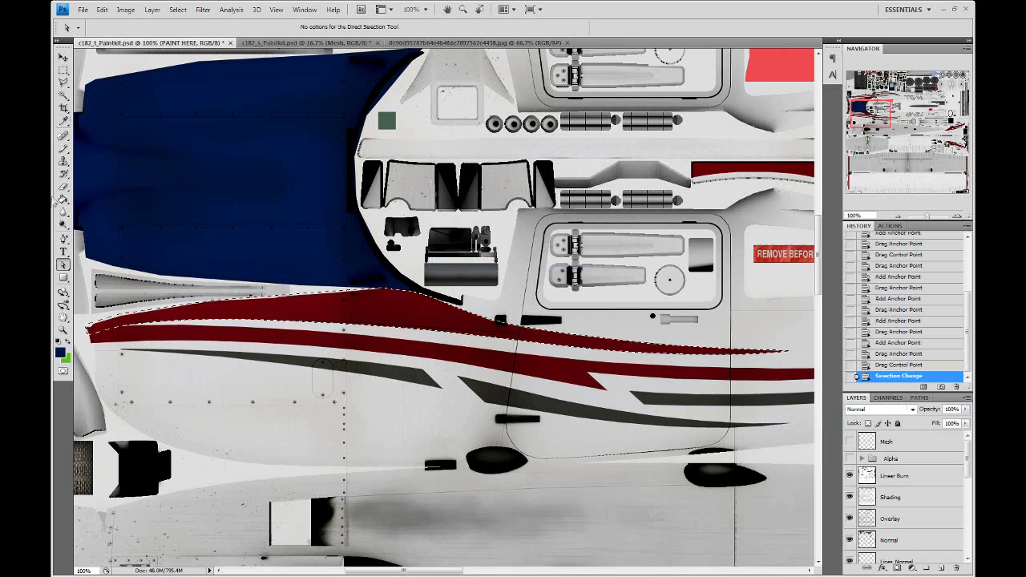
pyautogui.click(63, 149)
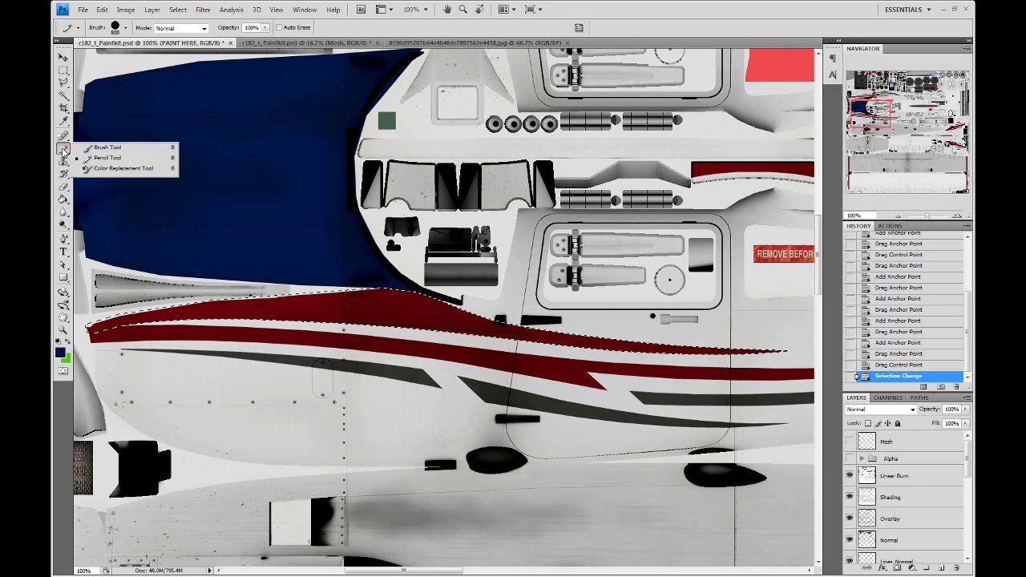
pyautogui.click(125, 28)
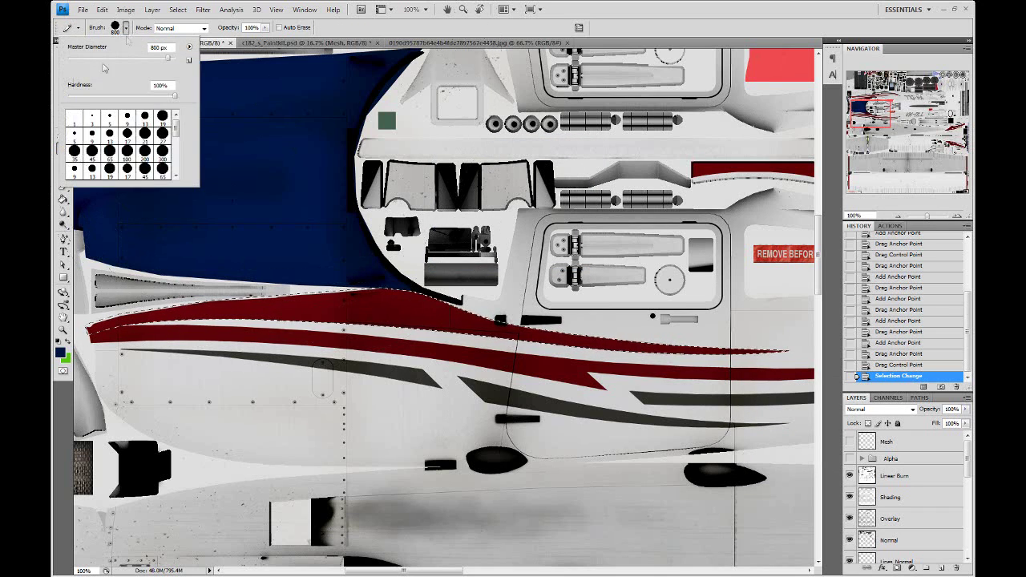
pyautogui.click(110, 151)
pyautogui.press('Return')
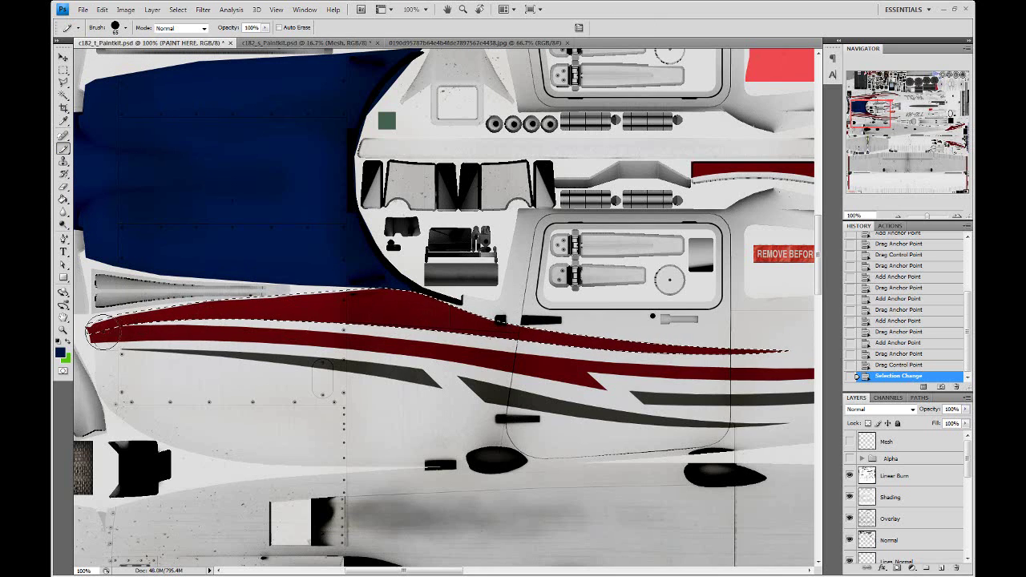
# Step: Paint the selected upper stripe navy blue, deselect, and touch up the dark edge
pyautogui.click(92, 329)
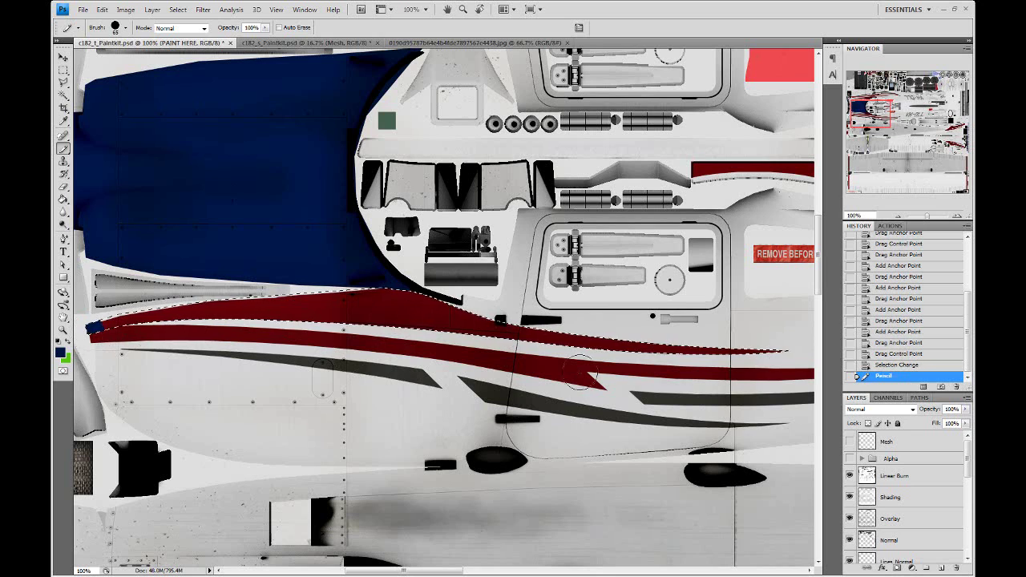
pyautogui.moveTo(969, 473); pyautogui.dragTo(968, 513)
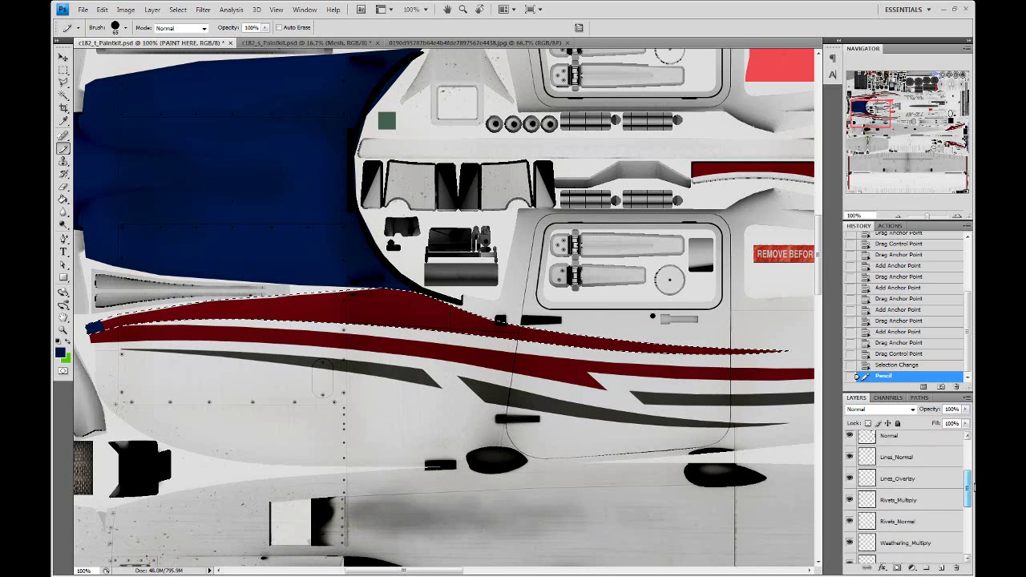
pyautogui.moveTo(82, 306)
pyautogui.mouseDown()
pyautogui.moveTo(468, 304)
pyautogui.moveTo(160, 317)
pyautogui.mouseUp()
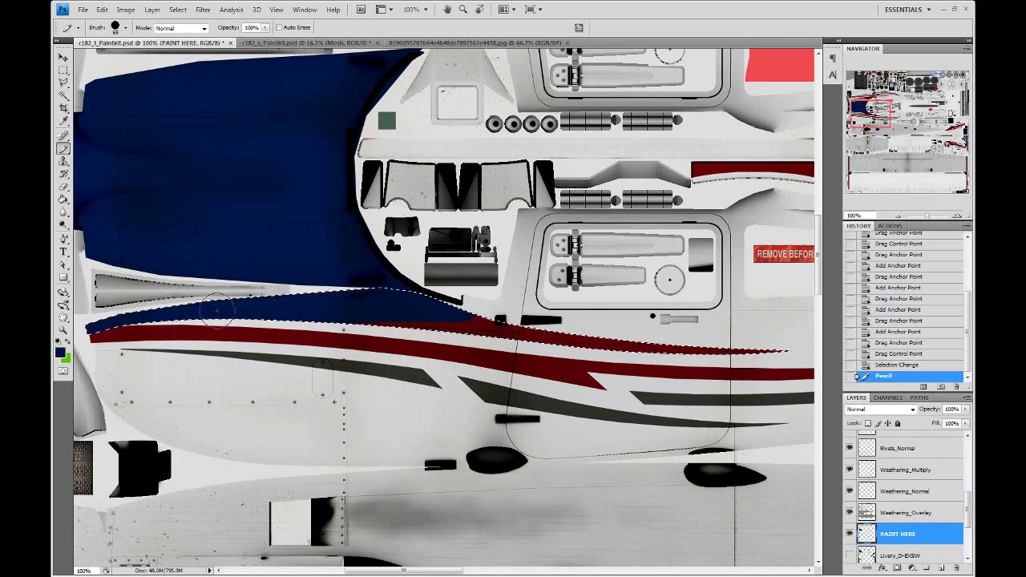
pyautogui.moveTo(739, 352); pyautogui.dragTo(68, 320)
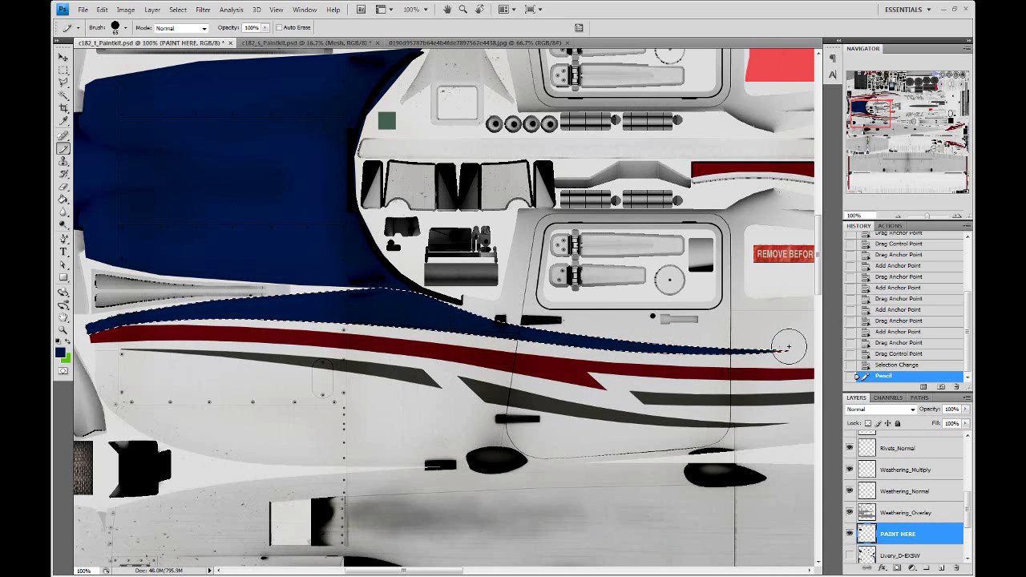
pyautogui.click(65, 319)
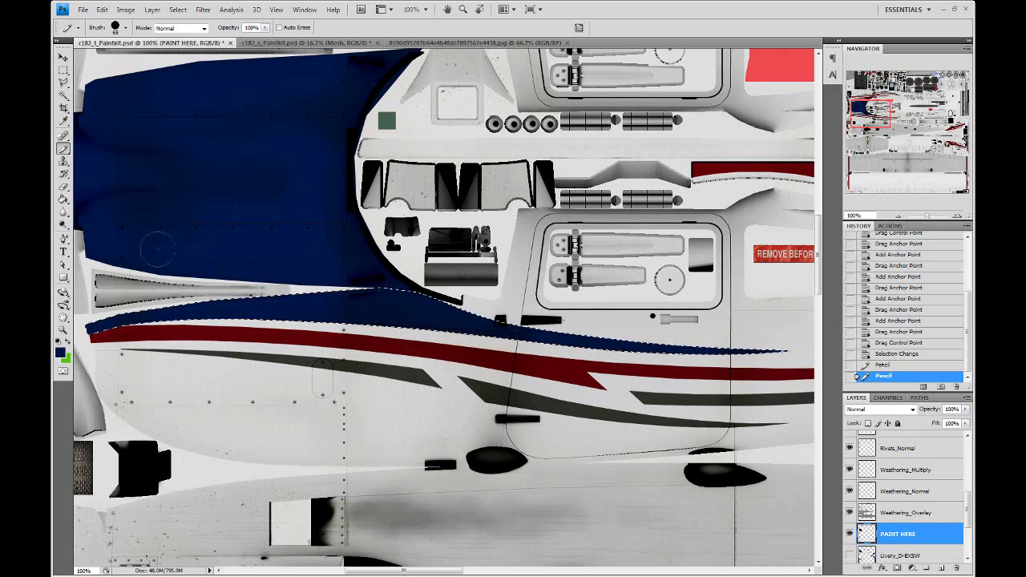
pyautogui.hotkey('ctrl', 'd')
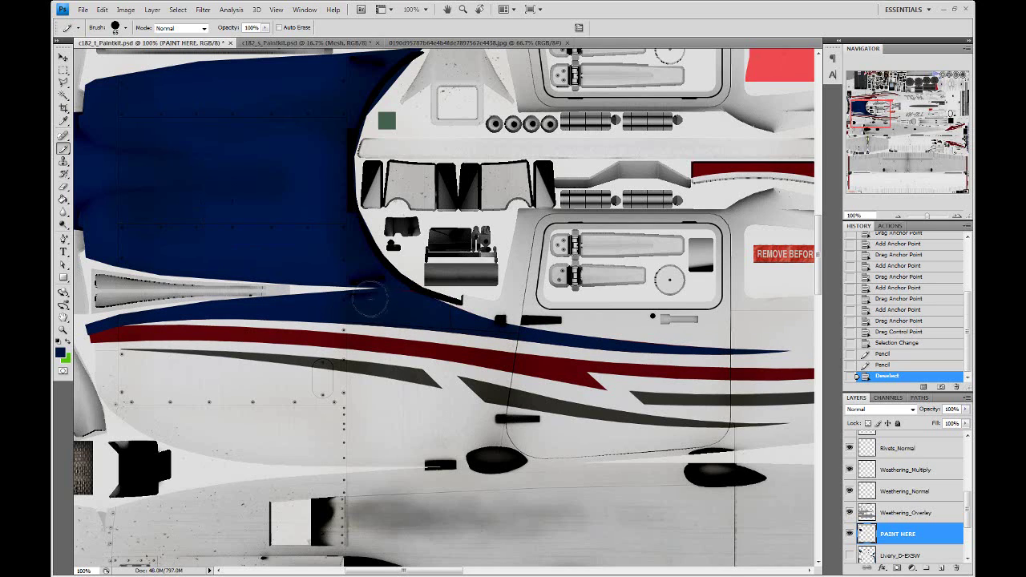
pyautogui.moveTo(405, 305); pyautogui.dragTo(399, 309)
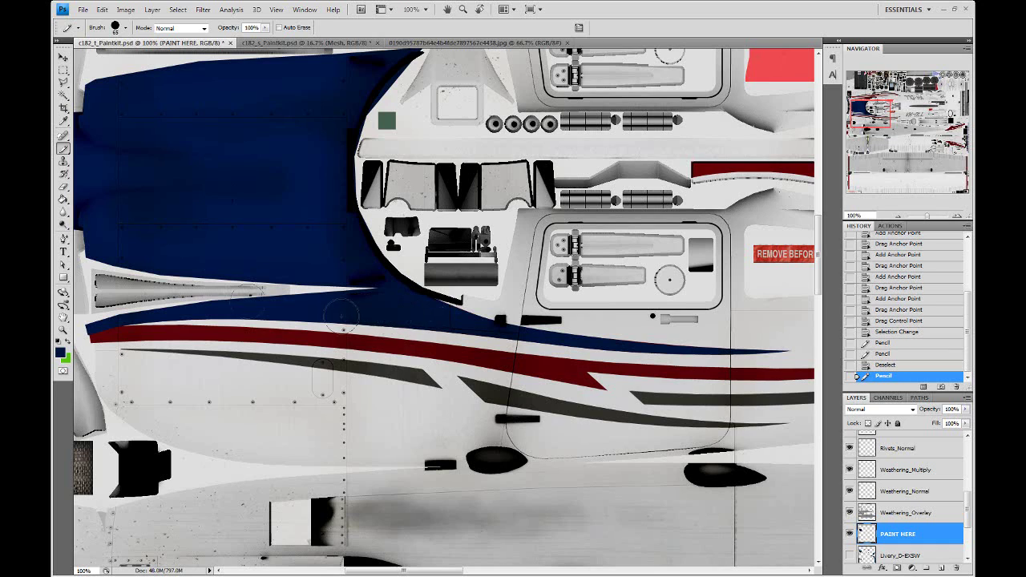
pyautogui.moveTo(63, 239); pyautogui.dragTo(90, 237)
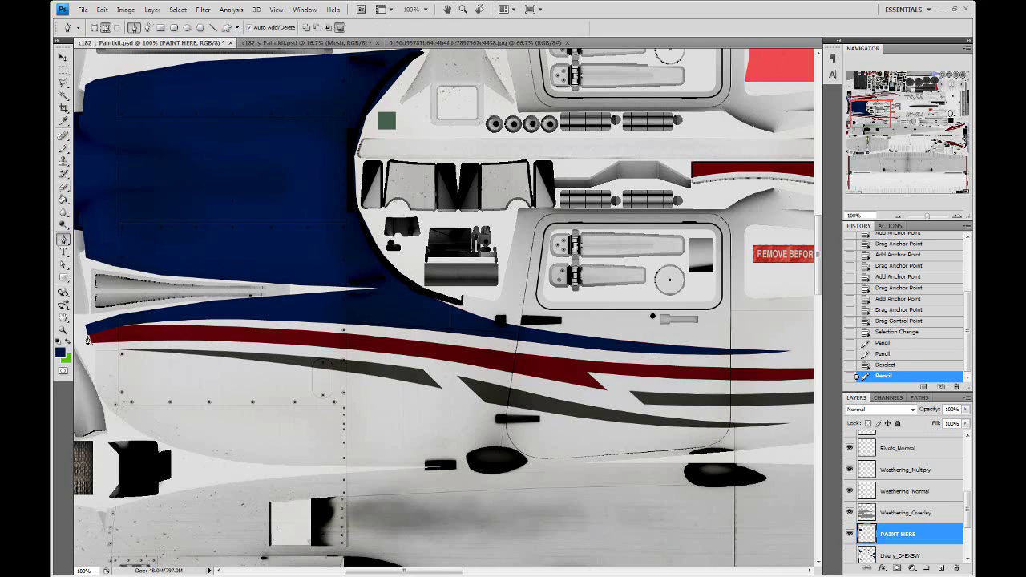
# Step: Trace a closed Pen path around the lower red fuselage stripe
pyautogui.click(89, 343)
pyautogui.click(506, 420)
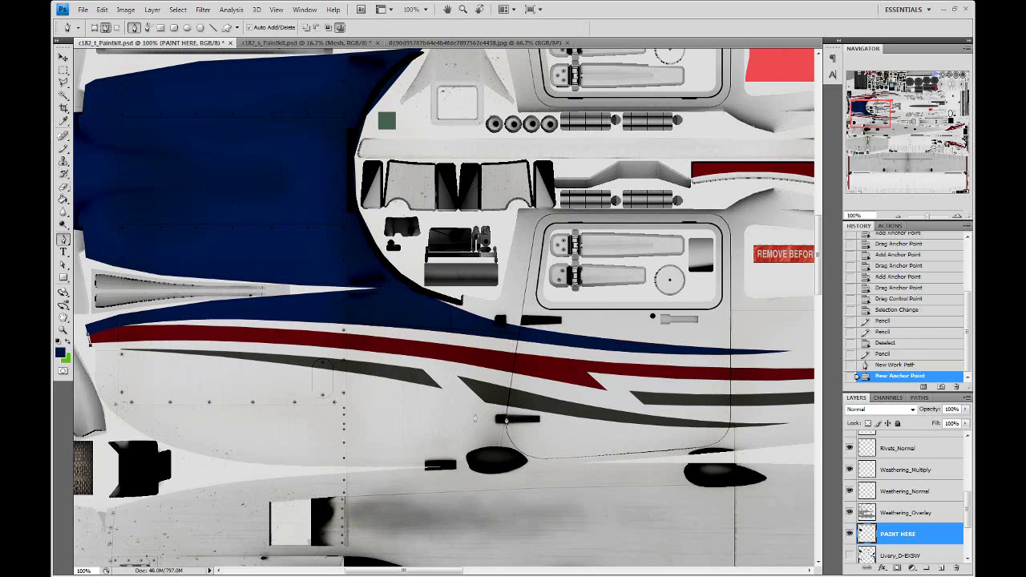
pyautogui.click(607, 393)
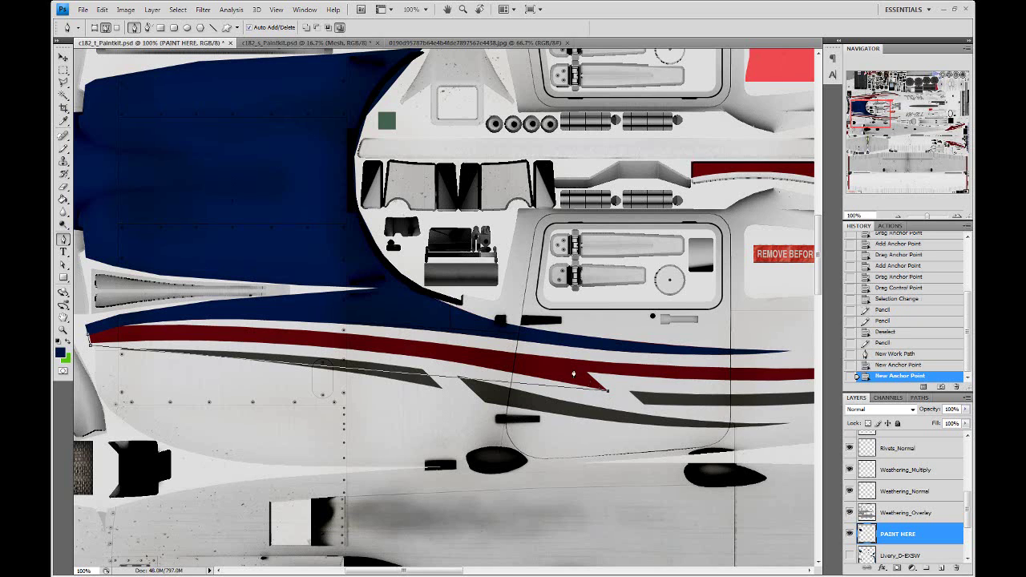
pyautogui.click(587, 375)
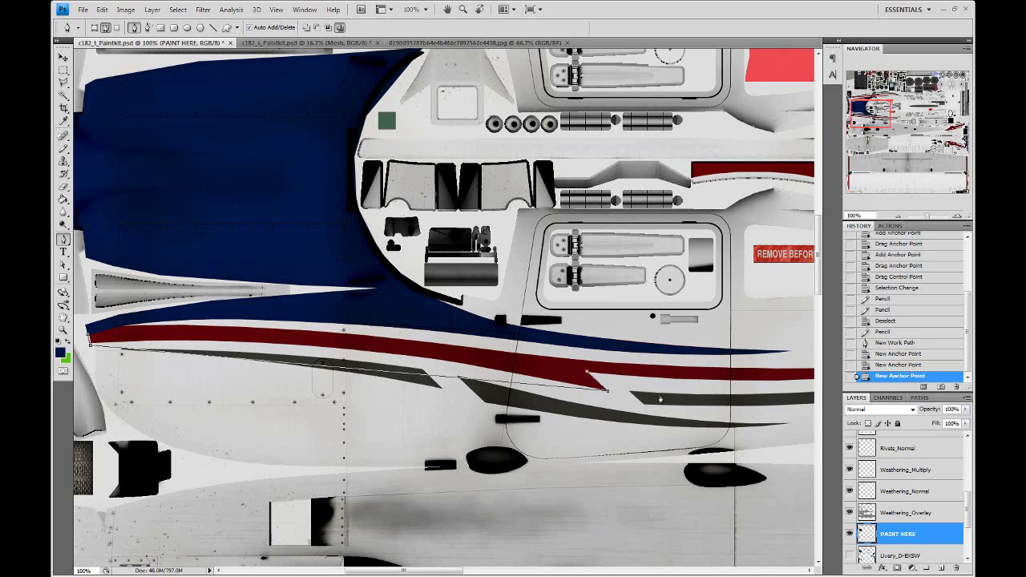
pyautogui.hscroll(2, 707, 413)
pyautogui.hscroll(3, 708, 401)
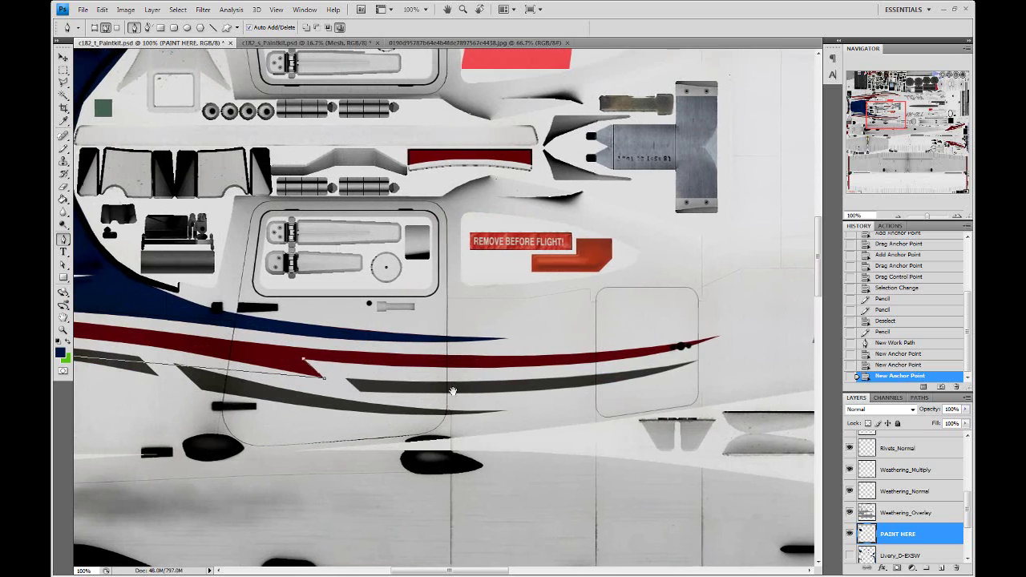
pyautogui.moveTo(403, 387); pyautogui.dragTo(705, 431)
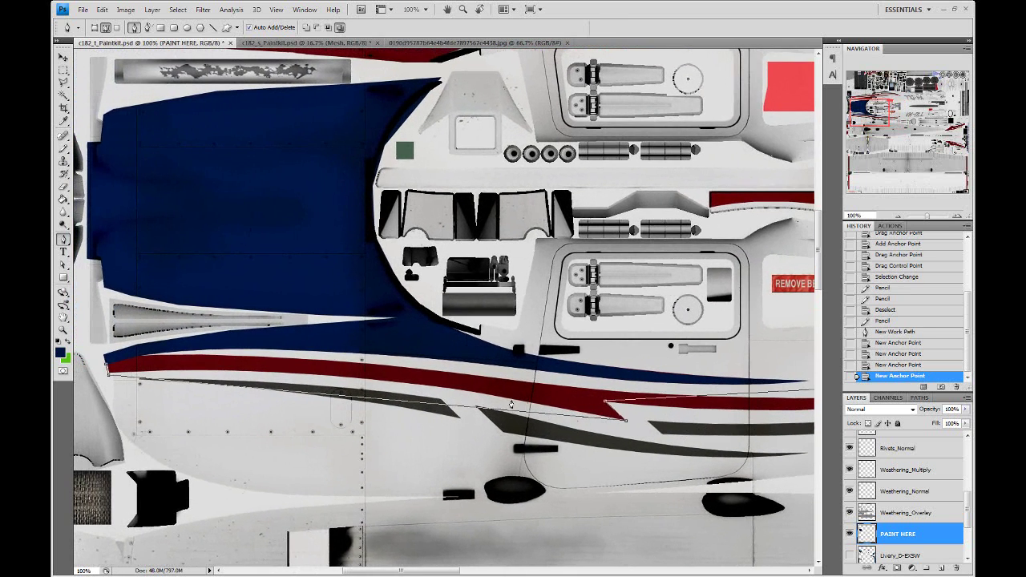
pyautogui.click(139, 360)
pyautogui.click(107, 368)
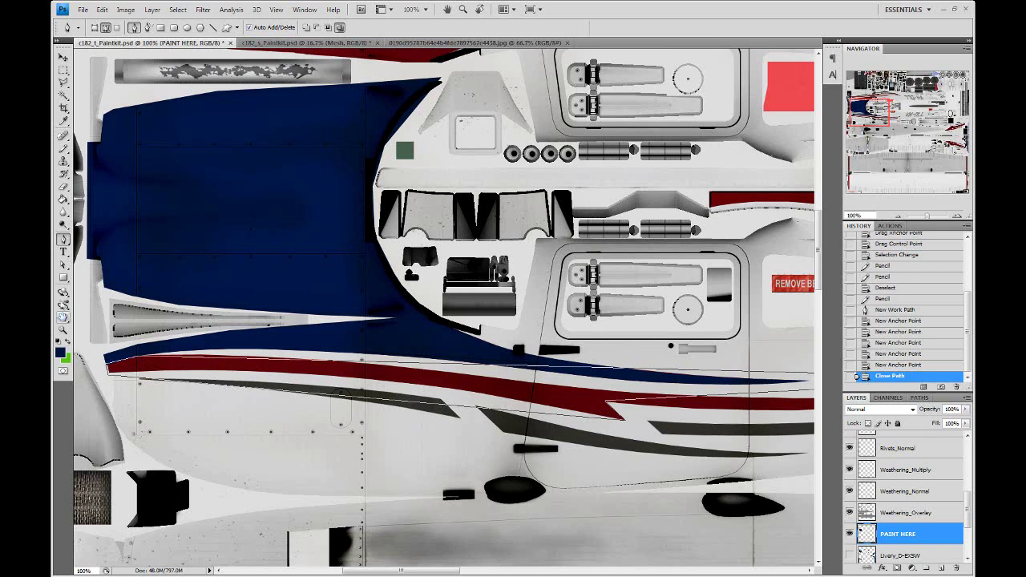
# Step: Add anchors along the lower stripe's top edge and bend the path to follow it
pyautogui.rightClick(63, 239)
pyautogui.click(120, 259)
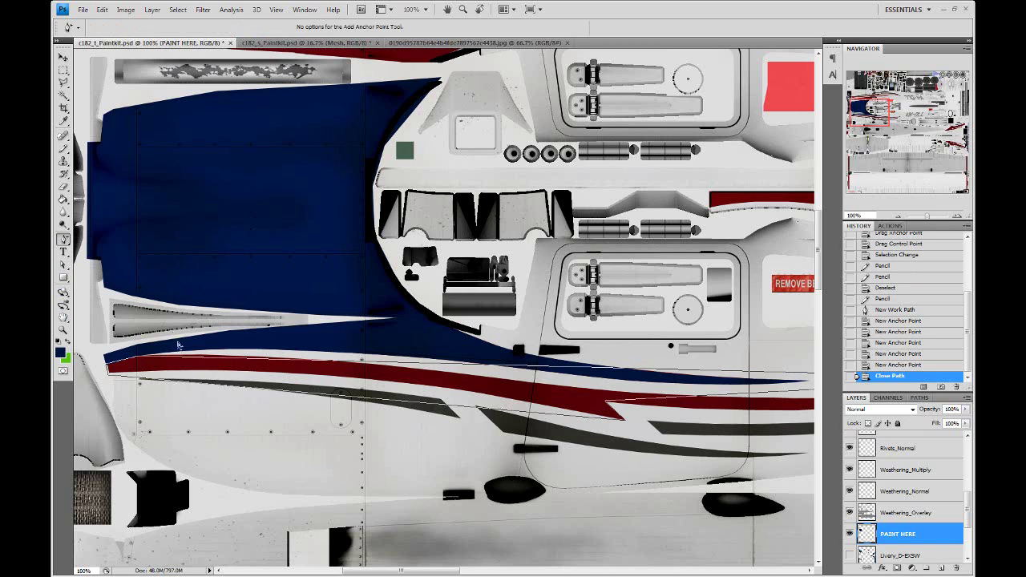
pyautogui.moveTo(228, 362); pyautogui.dragTo(230, 355)
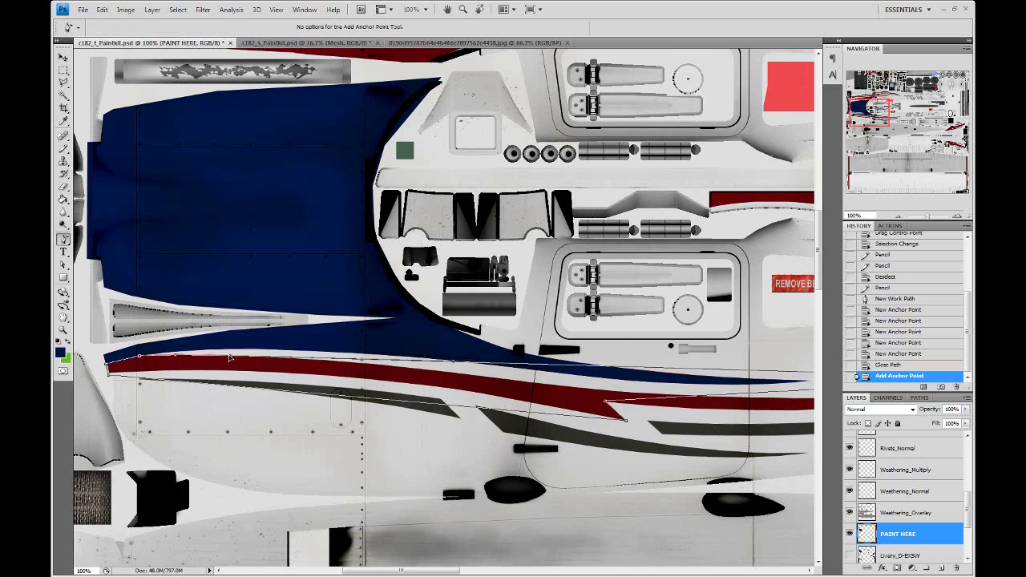
pyautogui.click(609, 370)
pyautogui.moveTo(609, 371); pyautogui.dragTo(610, 394)
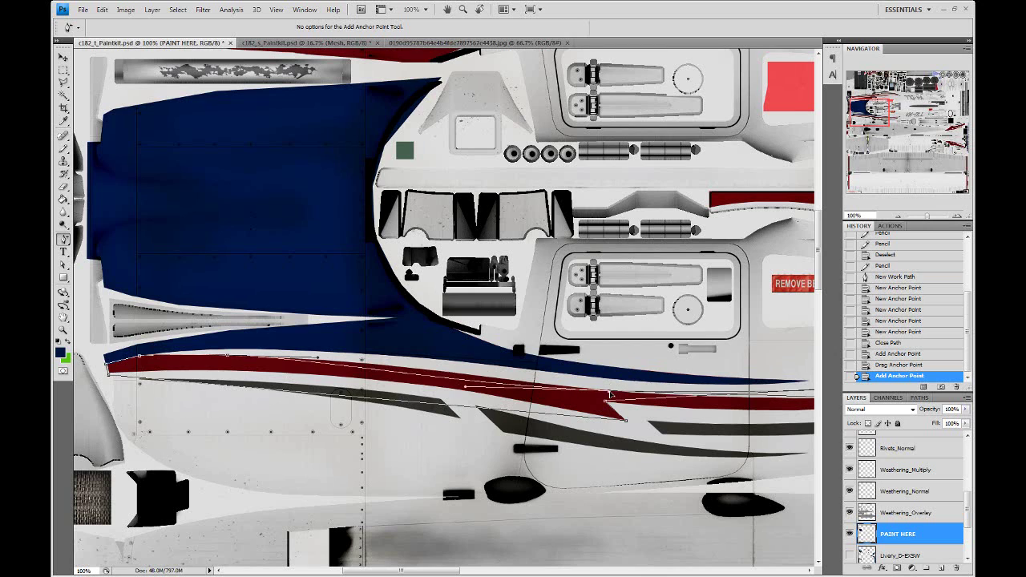
pyautogui.moveTo(466, 390); pyautogui.dragTo(465, 375)
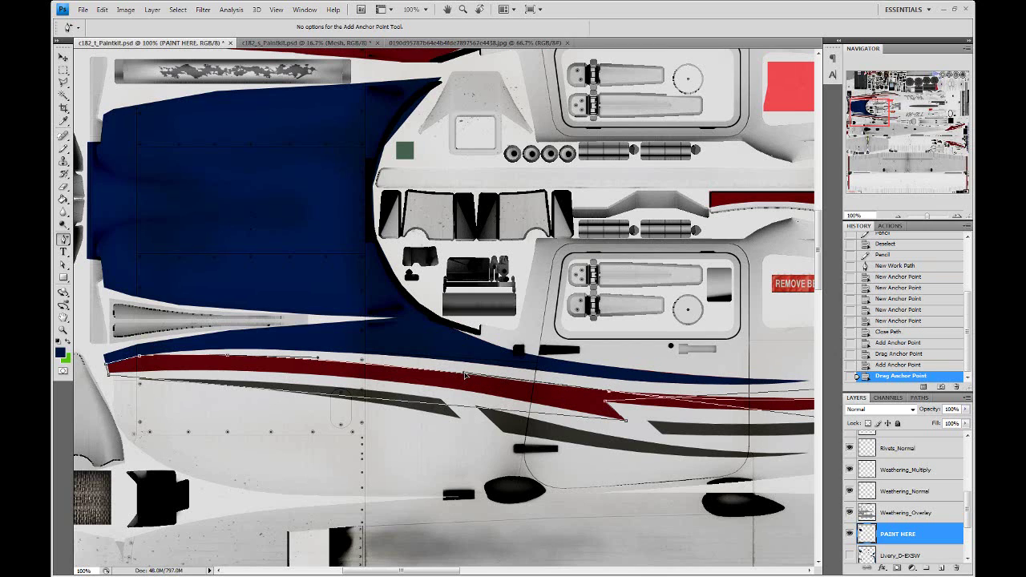
pyautogui.moveTo(607, 395); pyautogui.dragTo(497, 382)
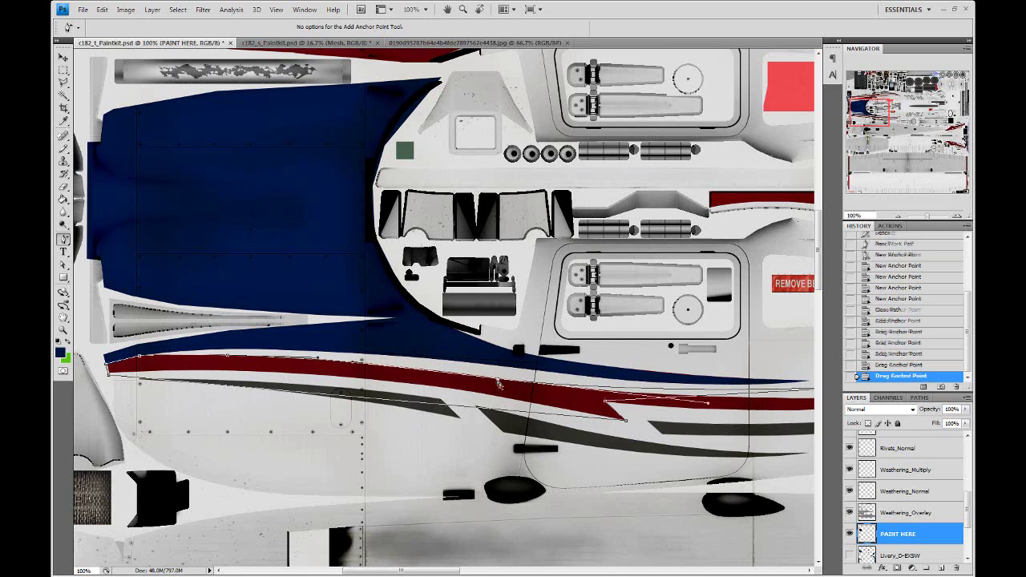
# Step: Add a point near the stripe's pointed right end and pull the outline onto its lower edge
pyautogui.moveTo(497, 382); pyautogui.dragTo(385, 409)
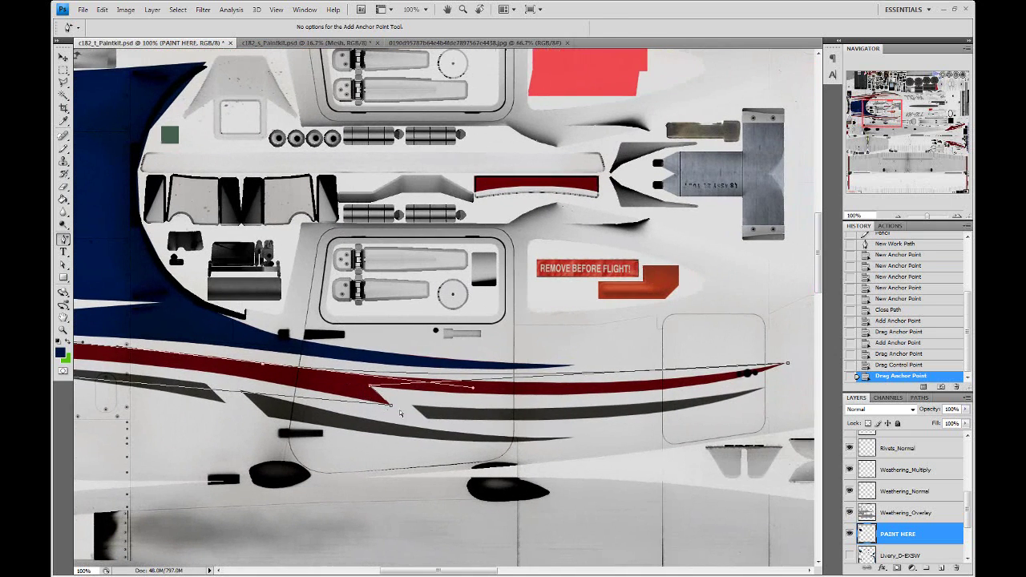
pyautogui.click(496, 383)
pyautogui.moveTo(507, 384); pyautogui.dragTo(687, 391)
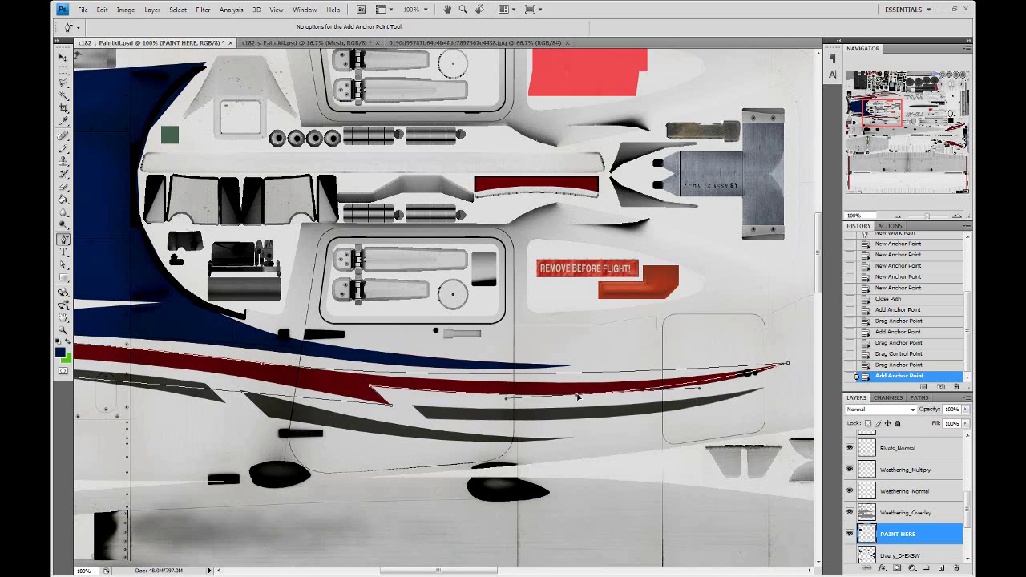
pyautogui.moveTo(703, 391); pyautogui.dragTo(726, 392)
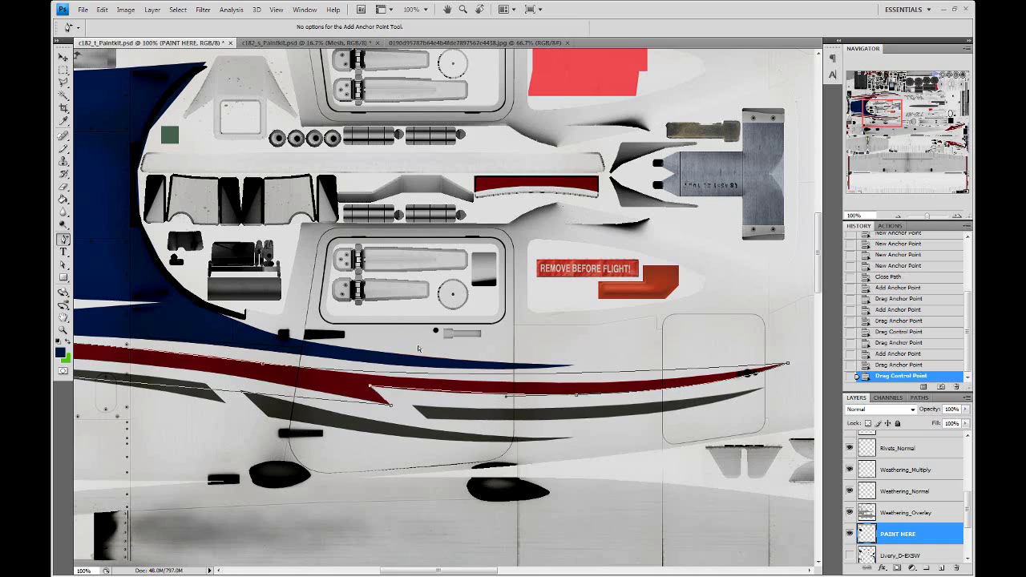
pyautogui.press('Up')
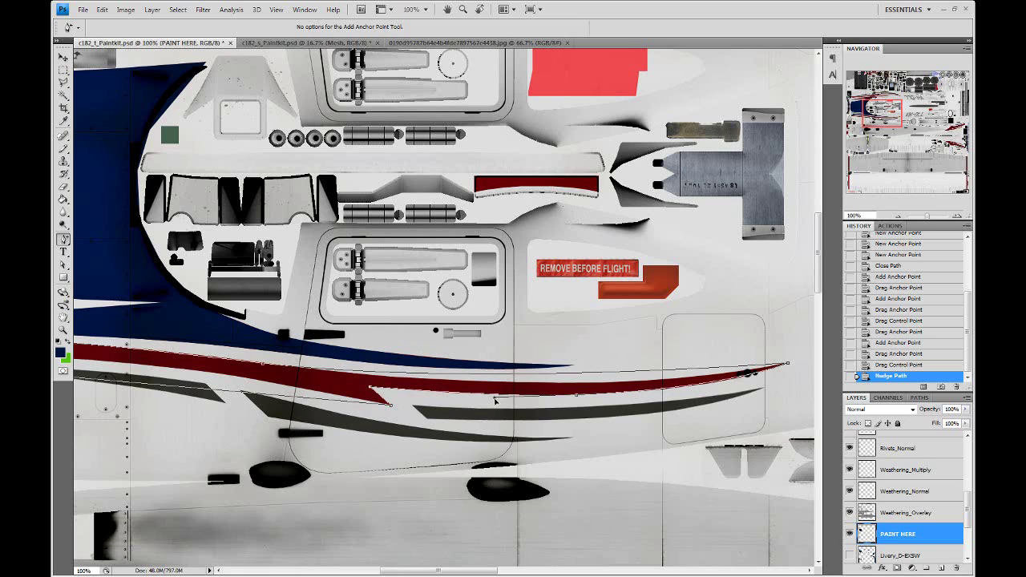
# Step: Fine-tune curve handles and add a point to shape the stripe's tip
pyautogui.moveTo(495, 402); pyautogui.dragTo(498, 402)
pyautogui.moveTo(575, 397); pyautogui.dragTo(579, 399)
pyautogui.moveTo(726, 395); pyautogui.dragTo(731, 395)
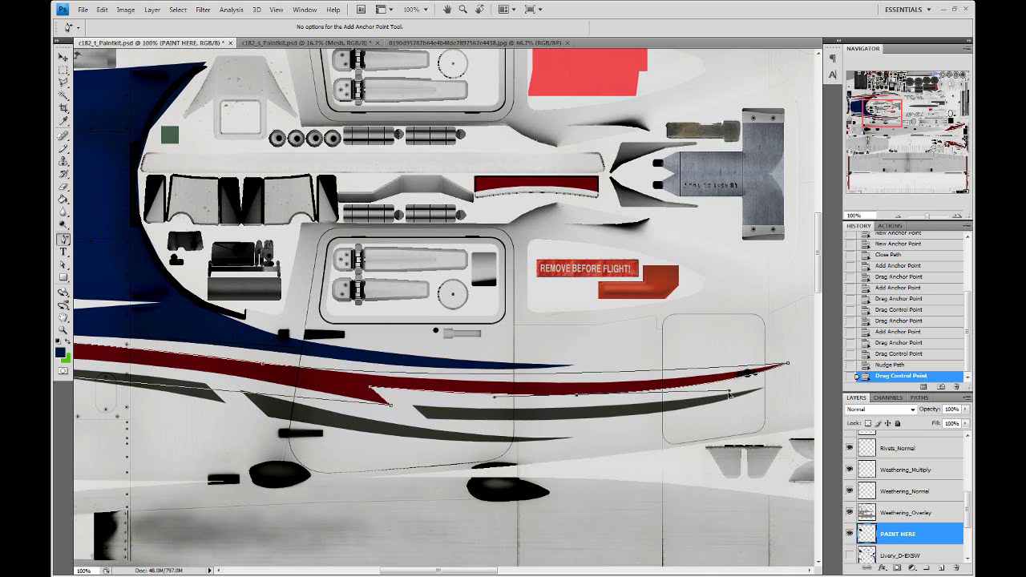
pyautogui.moveTo(729, 394); pyautogui.dragTo(728, 391)
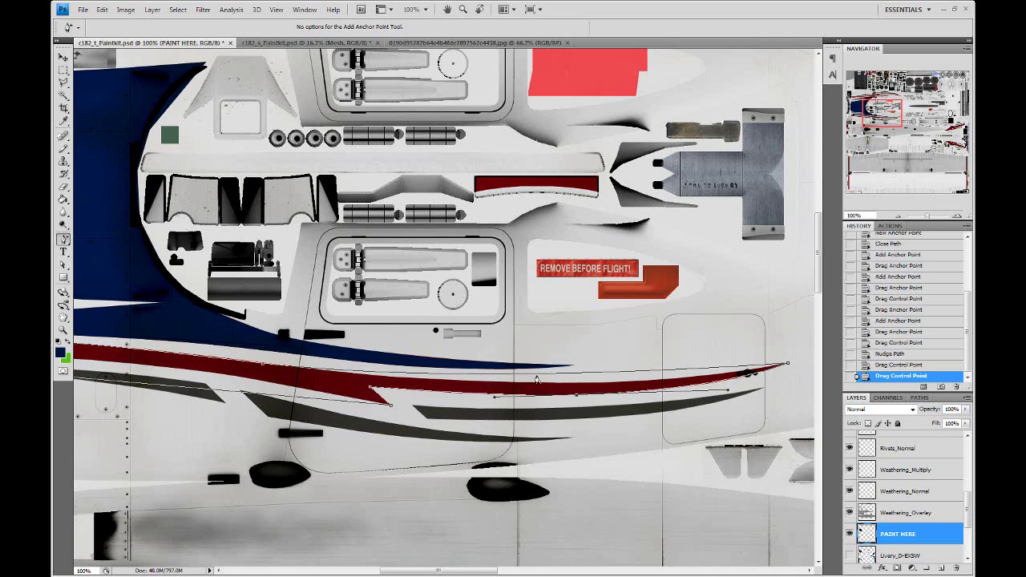
pyautogui.moveTo(537, 380); pyautogui.dragTo(567, 388)
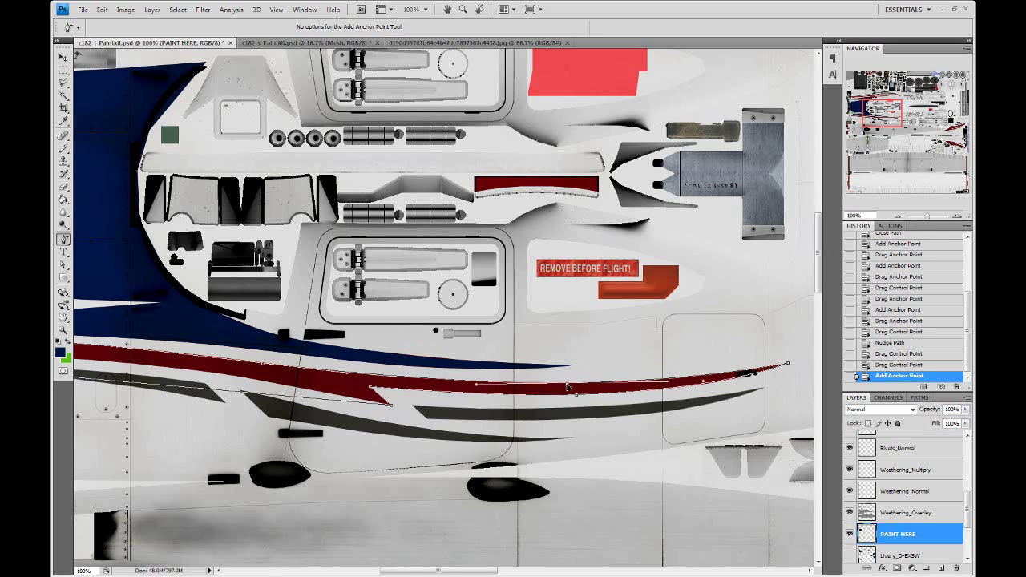
pyautogui.moveTo(566, 388); pyautogui.dragTo(567, 388)
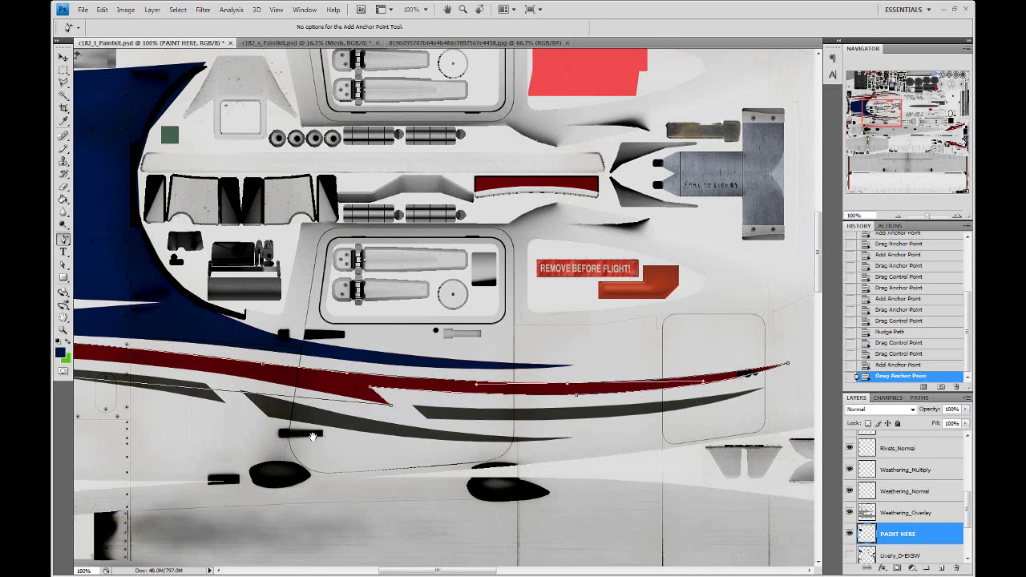
# Step: Add a point toward the left end and refine the outline along the stripe's lower edge
pyautogui.moveTo(104, 397); pyautogui.dragTo(481, 428)
pyautogui.click(487, 422)
pyautogui.moveTo(489, 421); pyautogui.dragTo(497, 403)
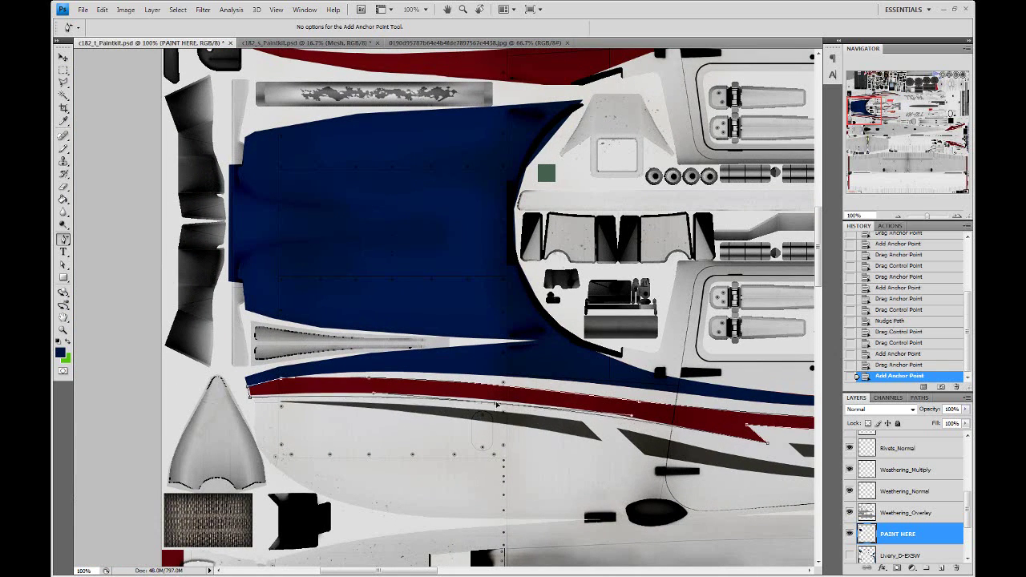
pyautogui.moveTo(497, 403); pyautogui.dragTo(497, 404)
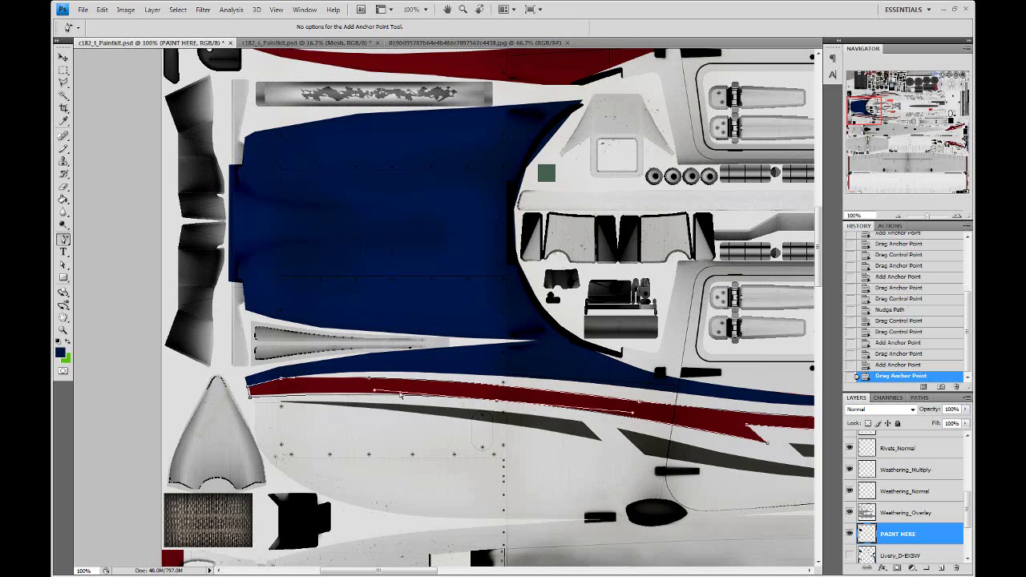
pyautogui.moveTo(372, 396); pyautogui.dragTo(338, 391)
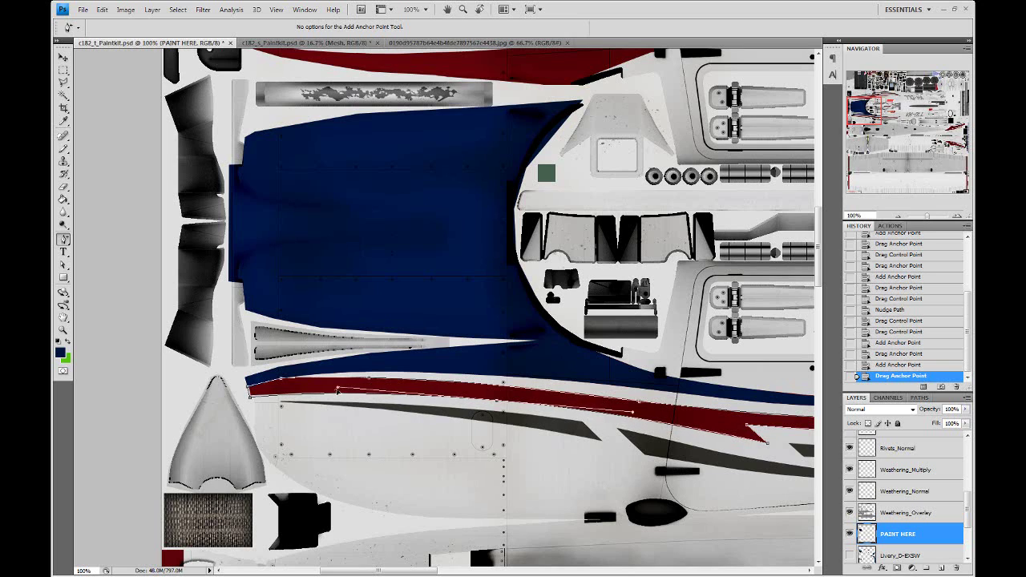
pyautogui.moveTo(325, 389); pyautogui.dragTo(322, 401)
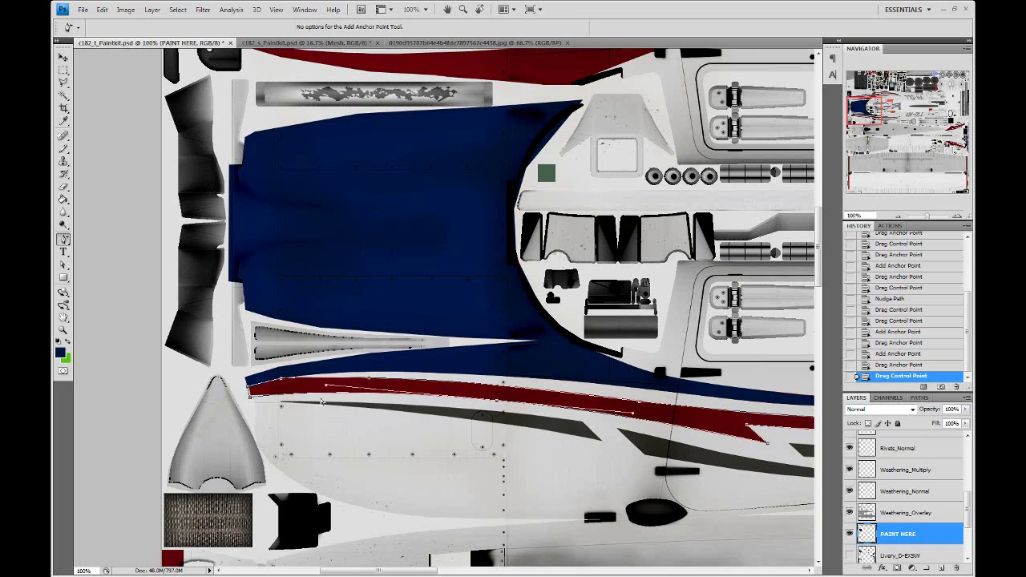
pyautogui.press('Up')
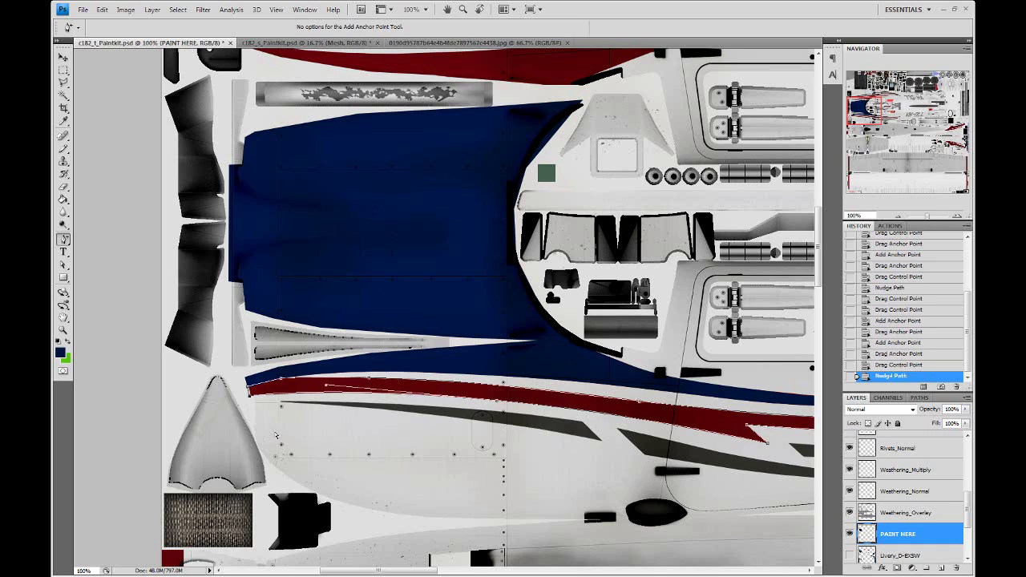
pyautogui.moveTo(329, 390); pyautogui.dragTo(332, 388)
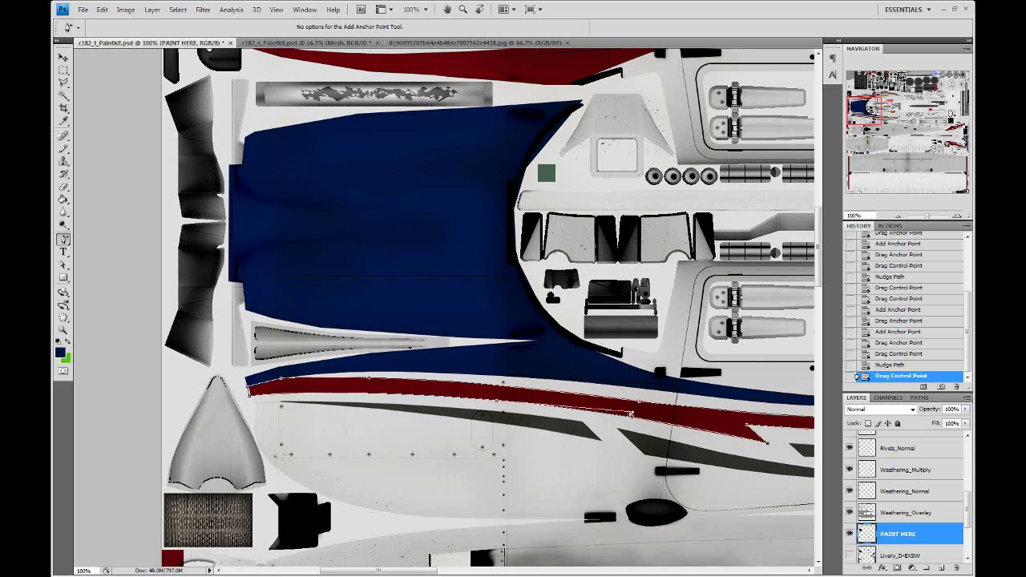
pyautogui.moveTo(633, 416); pyautogui.dragTo(624, 412)
pyautogui.moveTo(866, 104); pyautogui.dragTo(888, 104)
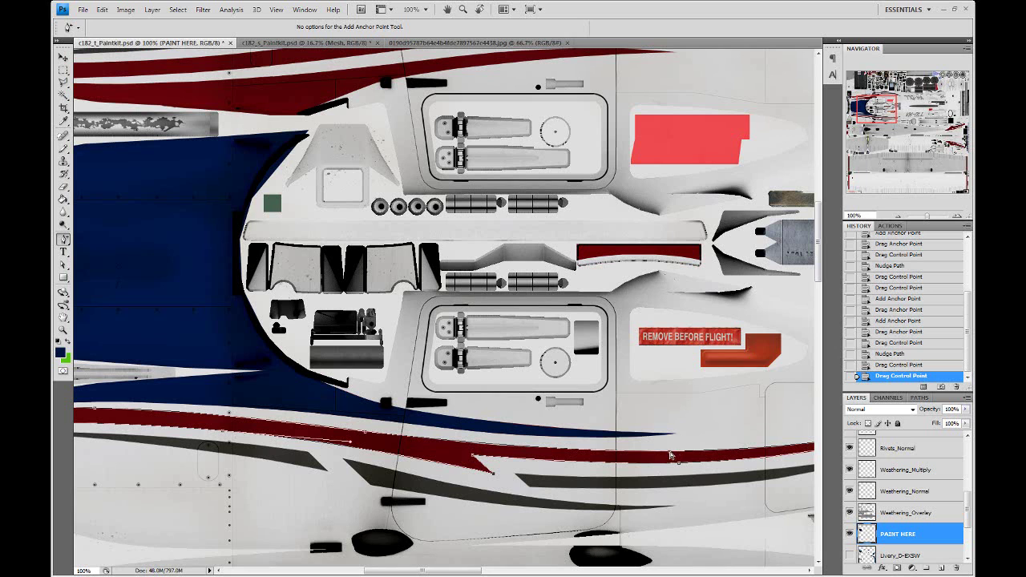
# Step: Convert the lower stripe path into a selection and zoom out to see the whole stripe
pyautogui.rightClick(670, 455)
pyautogui.click(690, 392)
pyautogui.click(570, 173)
pyautogui.click(898, 216)
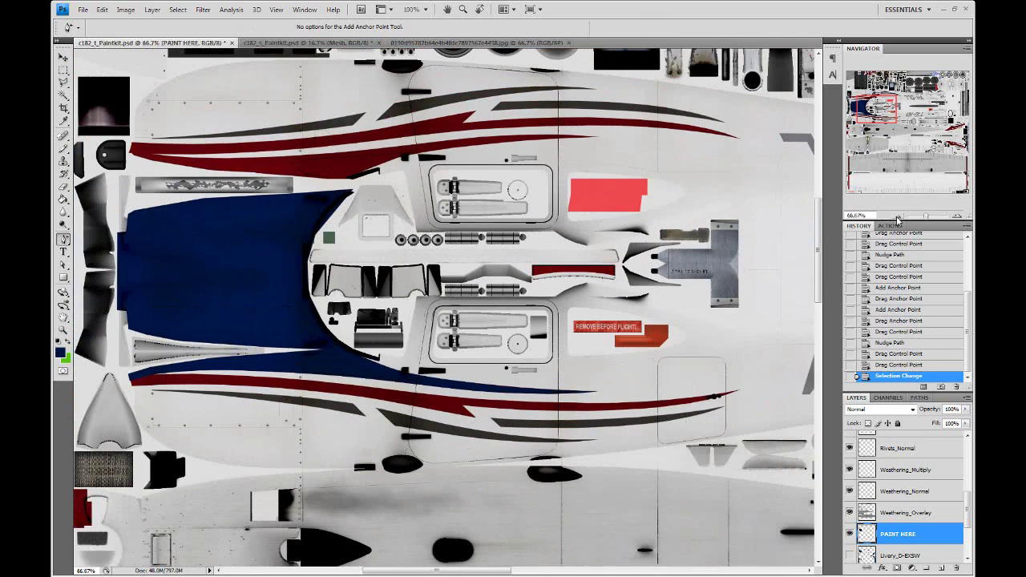
# Step: Paint the lower stripe navy with an enlarged brush, then deselect and switch to the Move tool
pyautogui.click(63, 148)
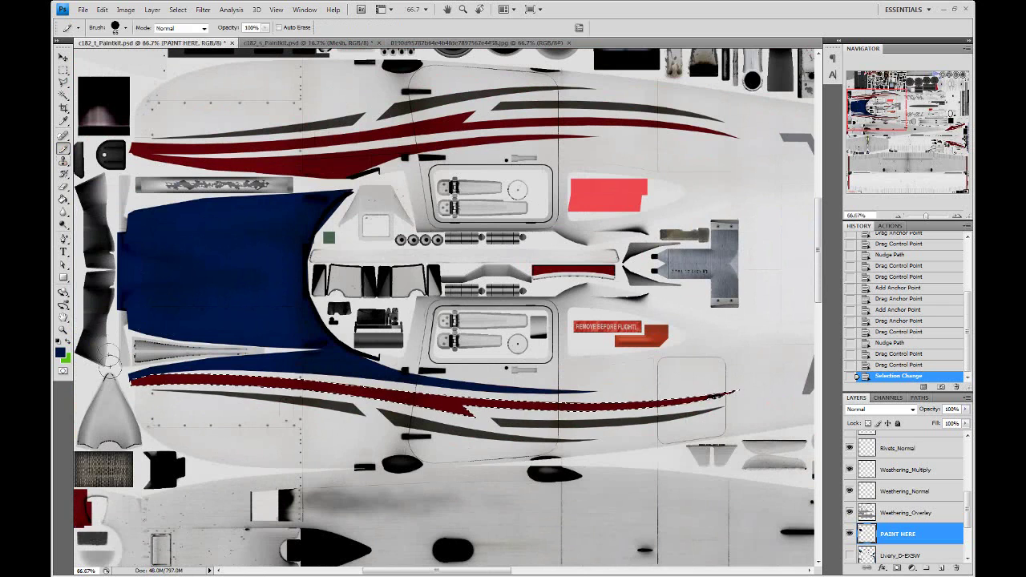
pyautogui.press(']')
pyautogui.press(']')
pyautogui.press(']')
pyautogui.moveTo(139, 377)
pyautogui.mouseDown()
pyautogui.moveTo(393, 405)
pyautogui.moveTo(771, 384)
pyautogui.mouseUp()
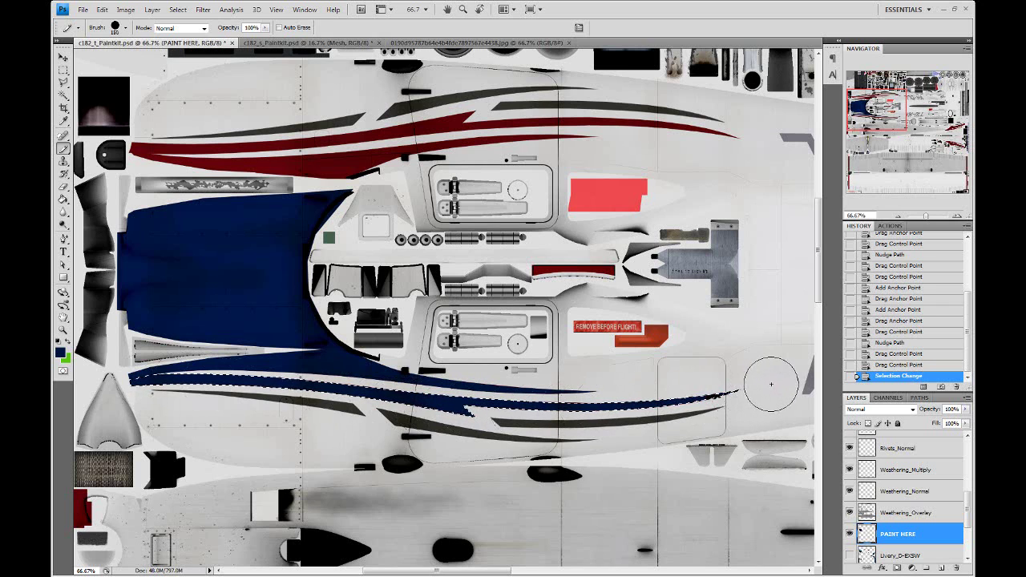
pyautogui.hotkey('ctrl', 'd')
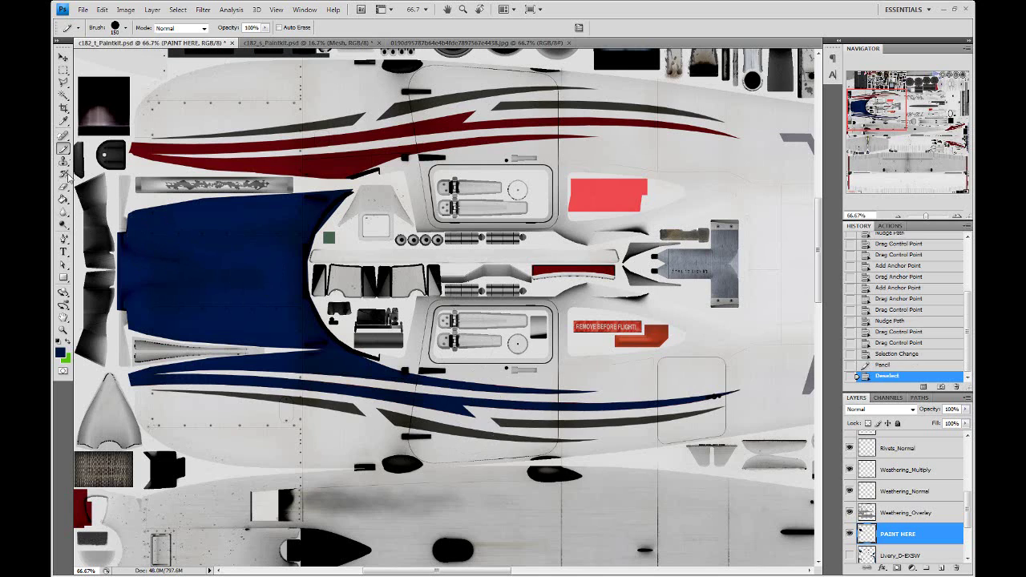
pyautogui.click(63, 58)
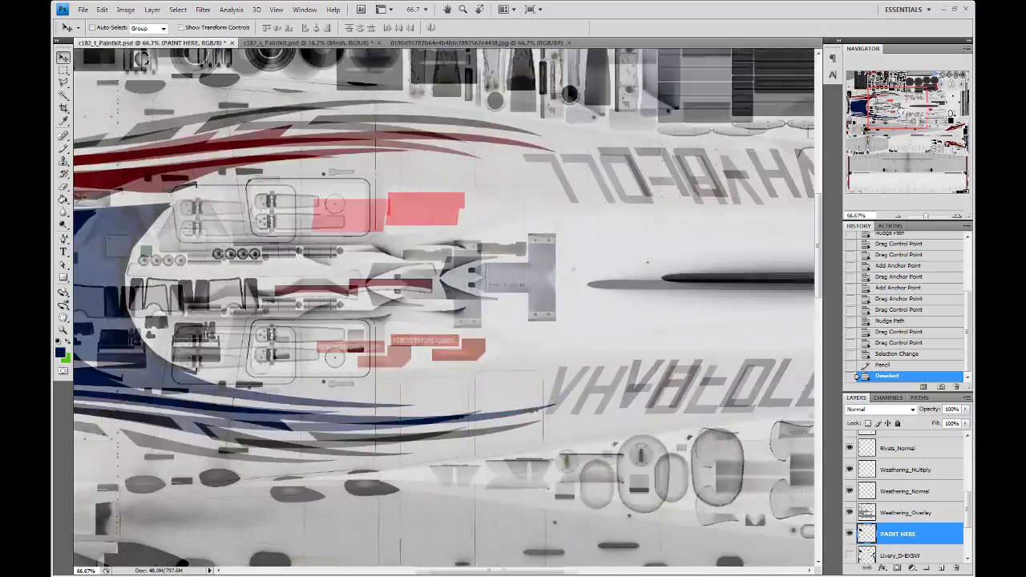
pyautogui.moveTo(877, 110)
pyautogui.mouseDown()
pyautogui.moveTo(908, 119)
pyautogui.moveTo(875, 118)
pyautogui.moveTo(869, 108)
pyautogui.mouseUp()
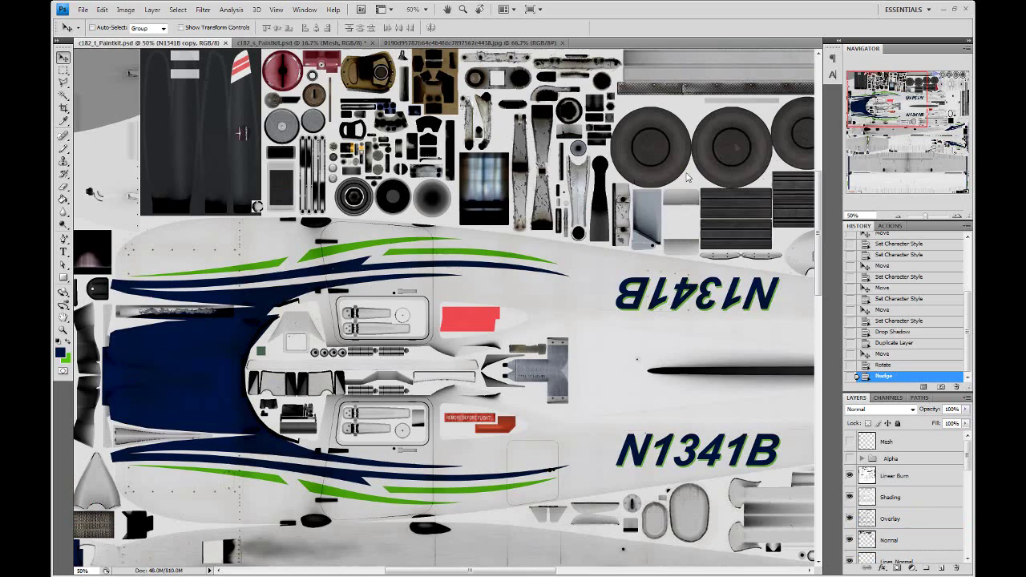
# Step: Pan across the texture to inspect the green-and-navy stripes and N1341B registration on both sides
pyautogui.moveTo(866, 115); pyautogui.dragTo(891, 126)
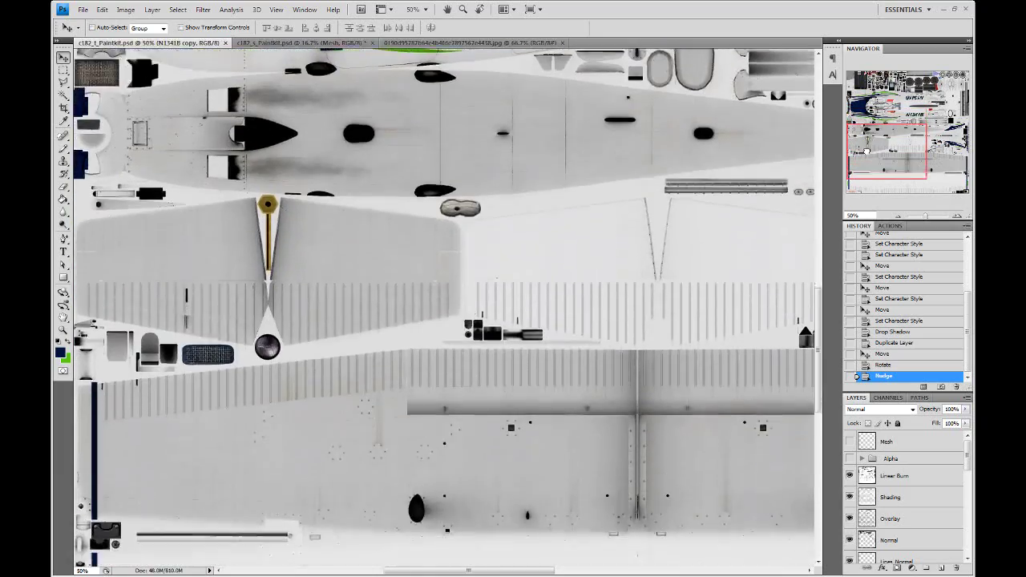
pyautogui.moveTo(895, 118)
pyautogui.mouseDown()
pyautogui.moveTo(911, 165)
pyautogui.moveTo(926, 164)
pyautogui.moveTo(915, 130)
pyautogui.moveTo(888, 112)
pyautogui.mouseUp()
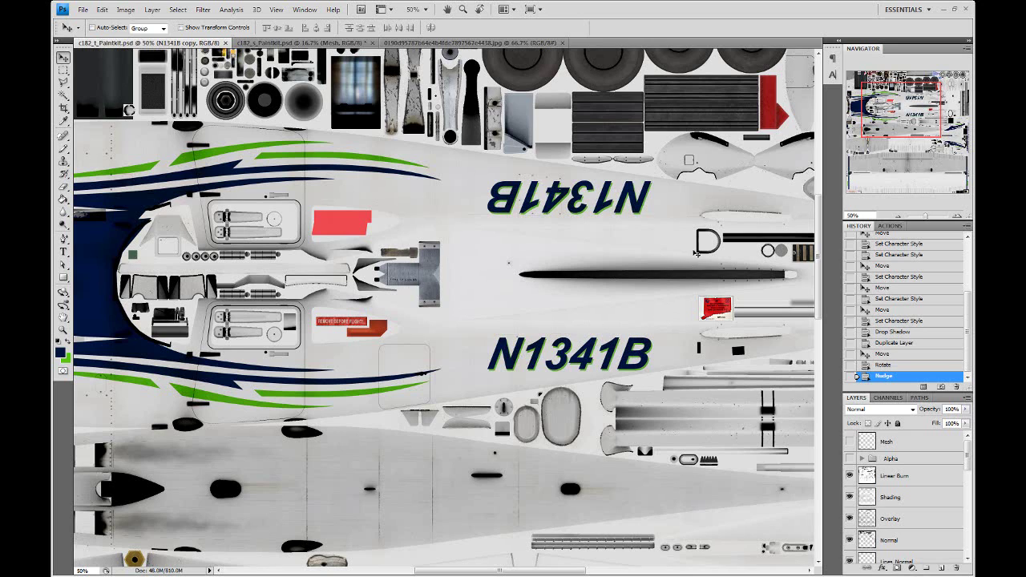
pyautogui.moveTo(891, 111); pyautogui.dragTo(875, 109)
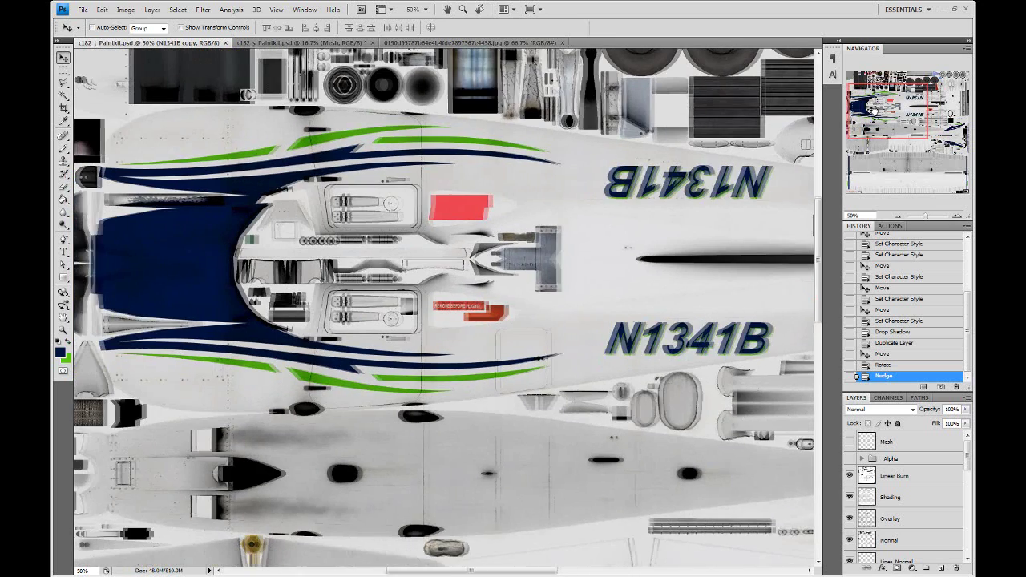
# Step: Select Layer 21 together with both N1341B text layers and rasterize the registration type
pyautogui.scroll(-2, 895, 479)
pyautogui.scroll(-2, 894, 479)
pyautogui.scroll(-3, 894, 479)
pyautogui.scroll(-3, 895, 478)
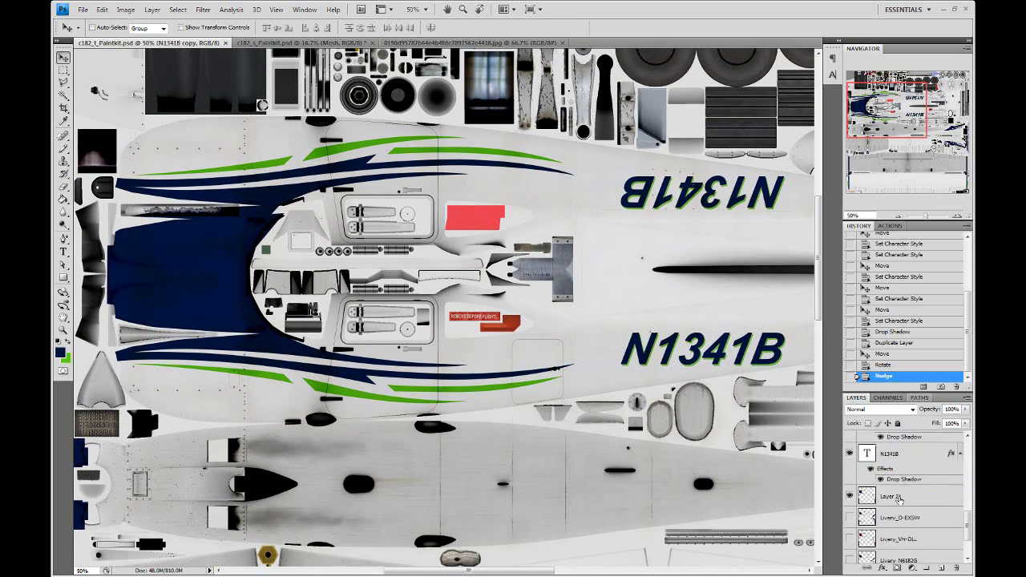
pyautogui.click(903, 498)
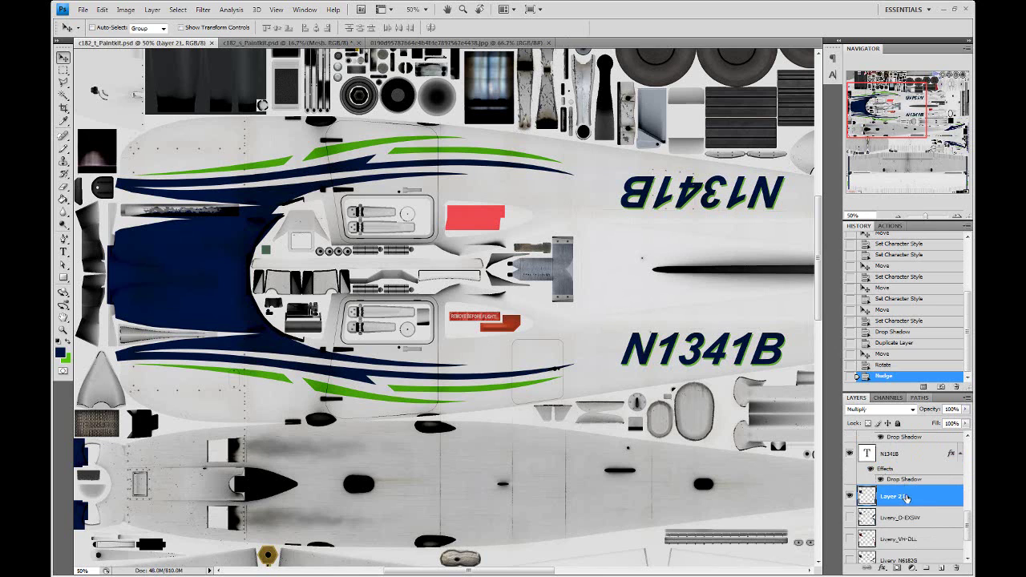
pyautogui.scroll(1, 906, 498)
pyautogui.keyDown('shift'); pyautogui.click(910, 475); pyautogui.keyUp('shift')
pyautogui.rightClick(912, 473)
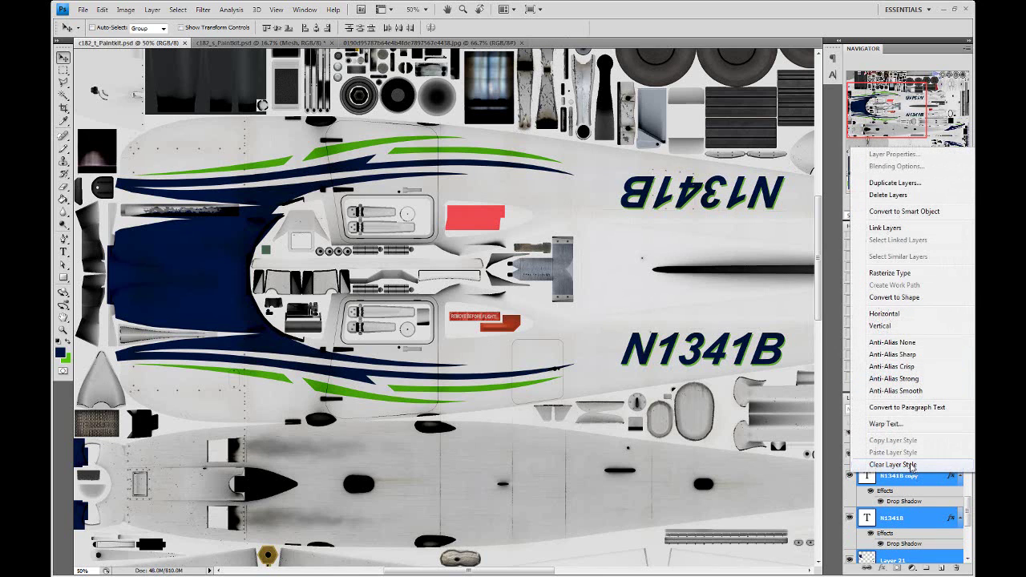
pyautogui.click(889, 273)
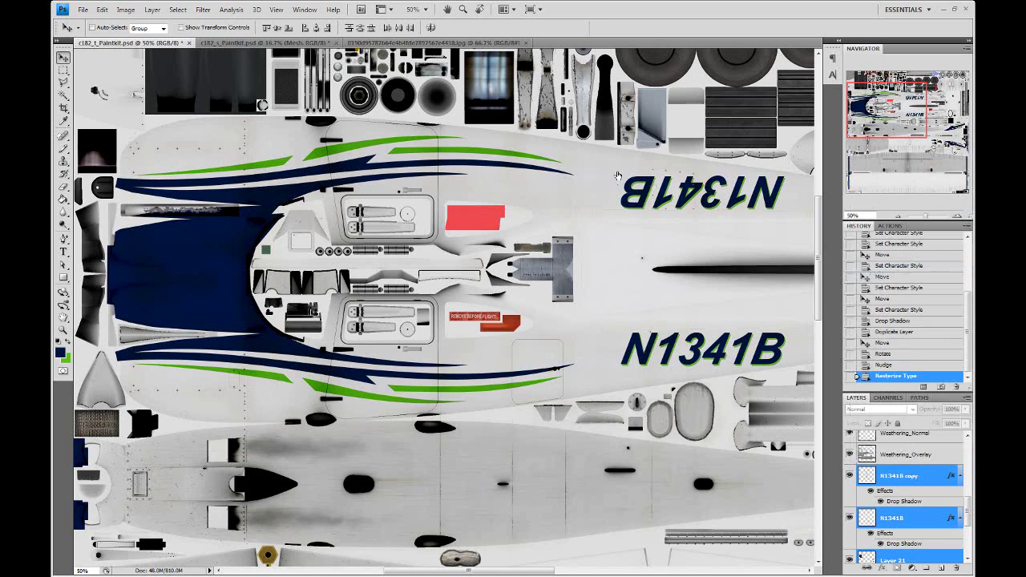
# Step: Merge the rasterized N1341B text into Layer 21 and set the merged layer to Multiply
pyautogui.rightClick(899, 478)
pyautogui.click(898, 441)
pyautogui.click(851, 476)
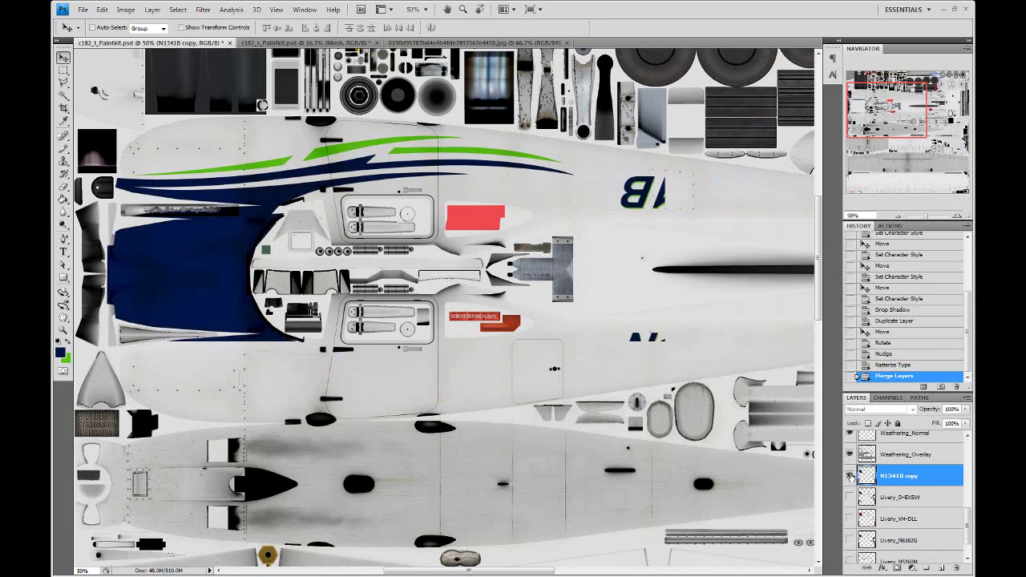
pyautogui.click(879, 409)
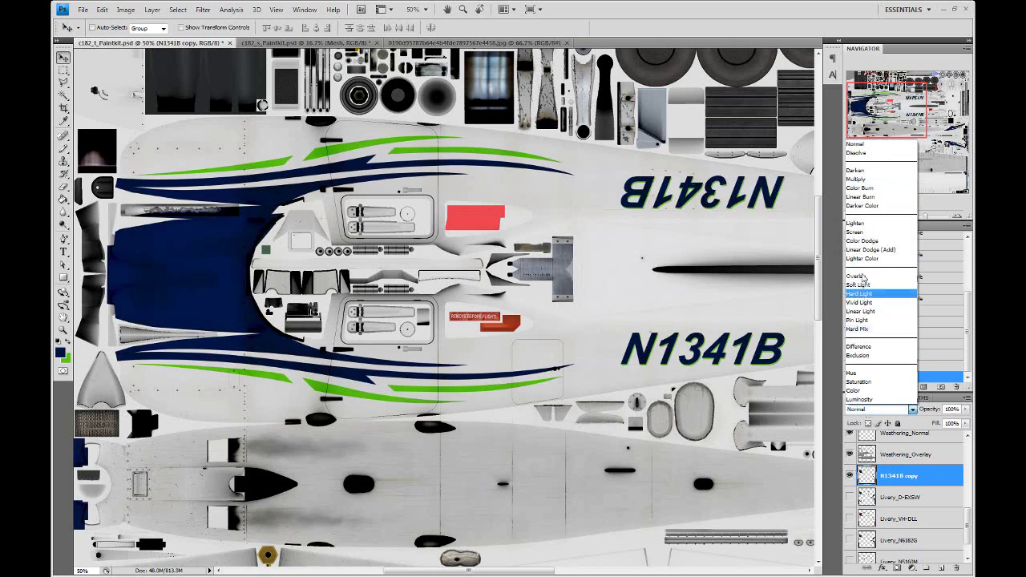
pyautogui.click(856, 179)
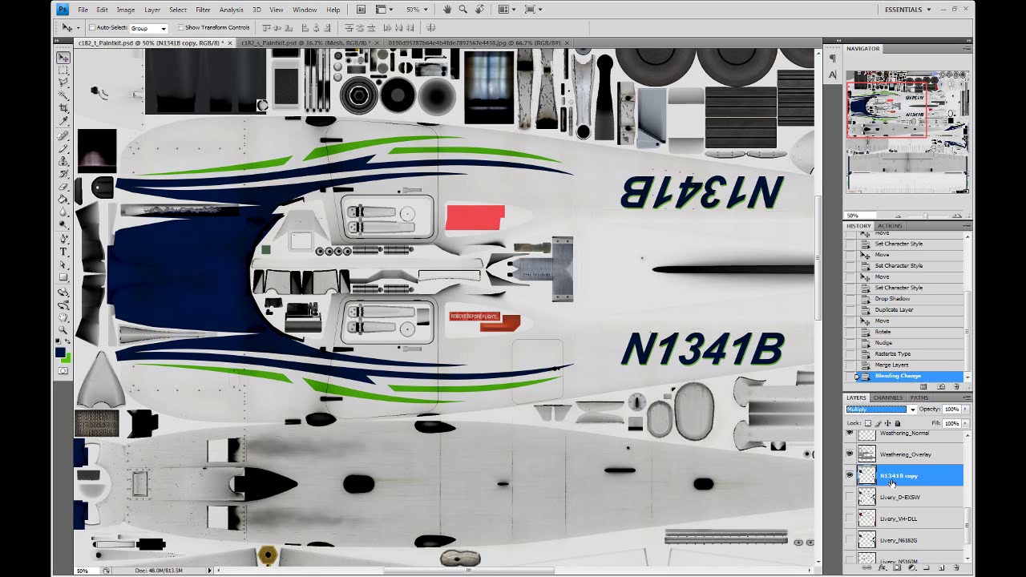
# Step: Compare against the Livery_VH-DLL layer, then bring up the paint kit folder in Explorer
pyautogui.click(851, 519)
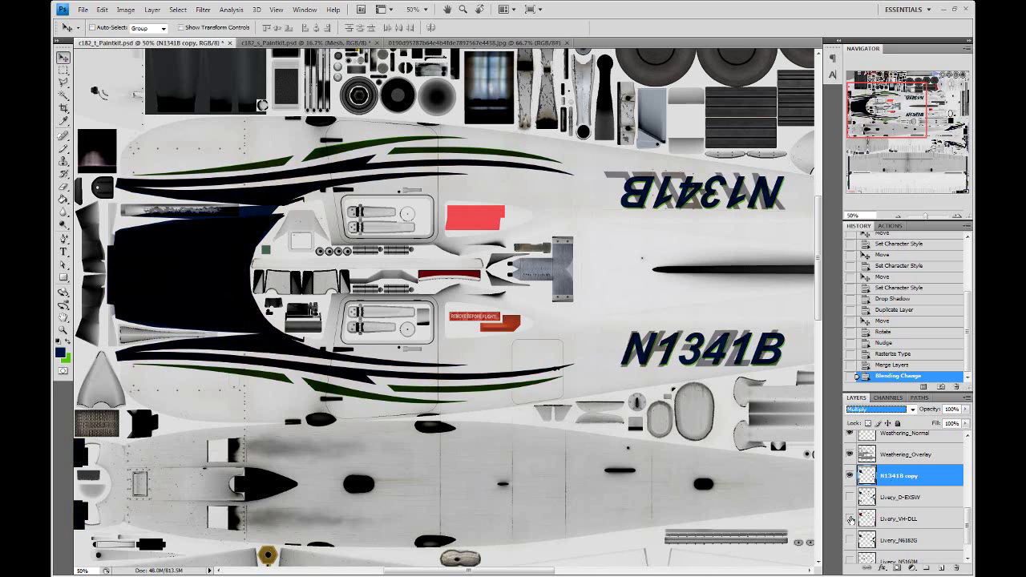
pyautogui.click(851, 519)
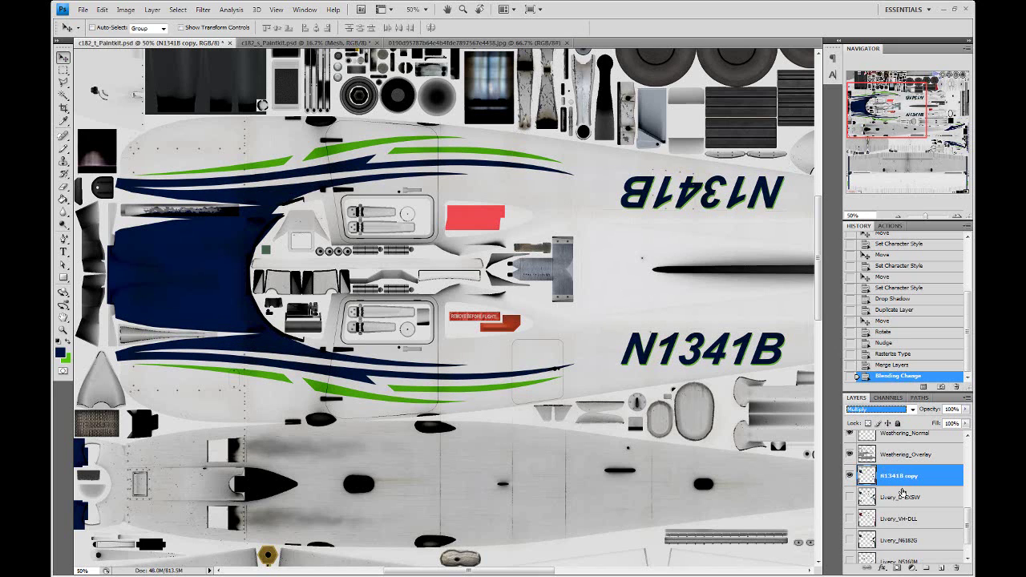
pyautogui.scroll(5, 922, 495)
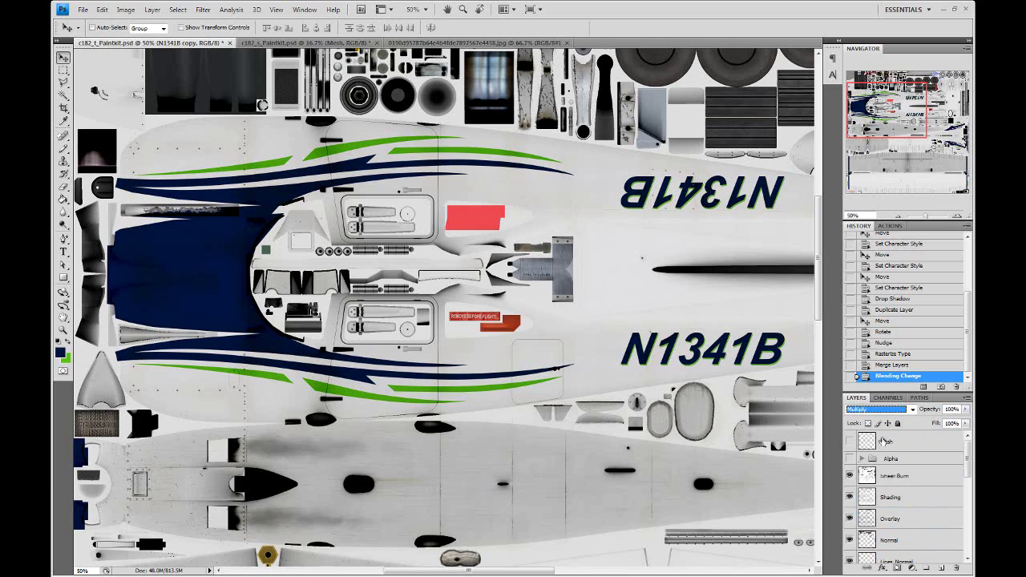
pyautogui.scroll(-3, 949, 517)
pyautogui.scroll(-2, 949, 518)
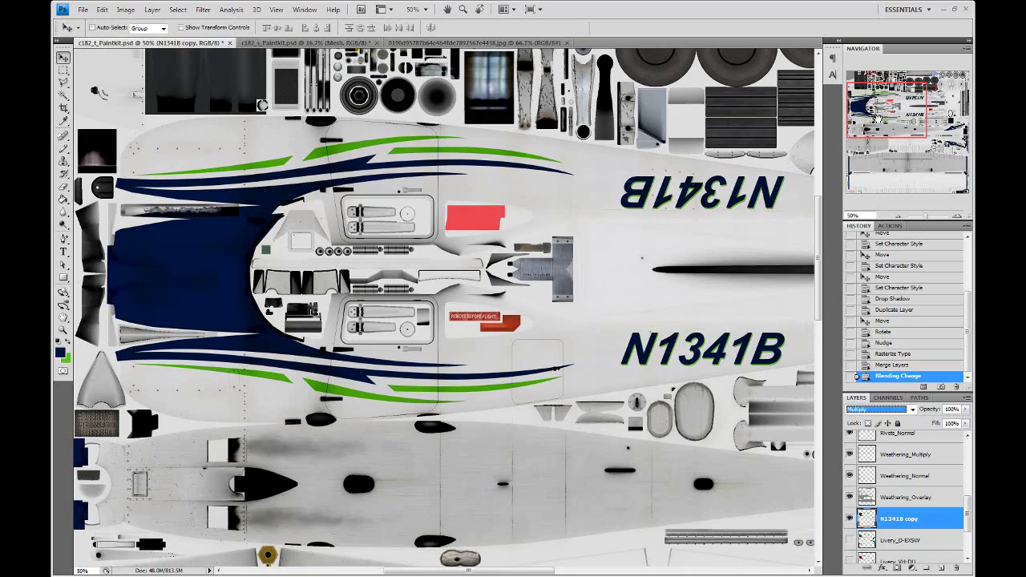
pyautogui.moveTo(880, 119)
pyautogui.mouseDown()
pyautogui.moveTo(888, 119)
pyautogui.moveTo(876, 121)
pyautogui.mouseUp()
pyautogui.click(202, 567)
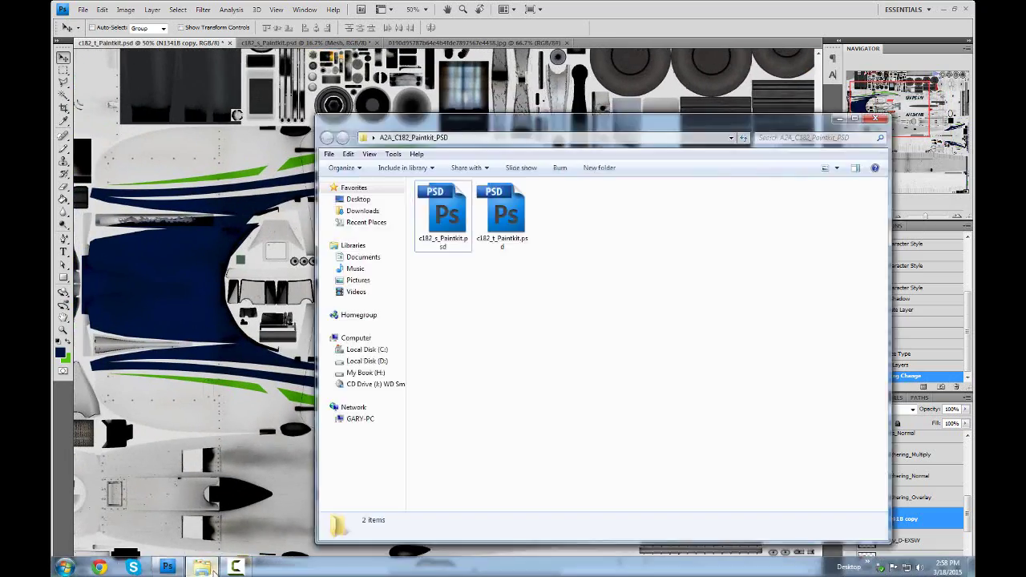
# Step: Navigate to C:\FSX\SimObjects\Airplanes\A2A_C182 in Explorer
pyautogui.click(375, 350)
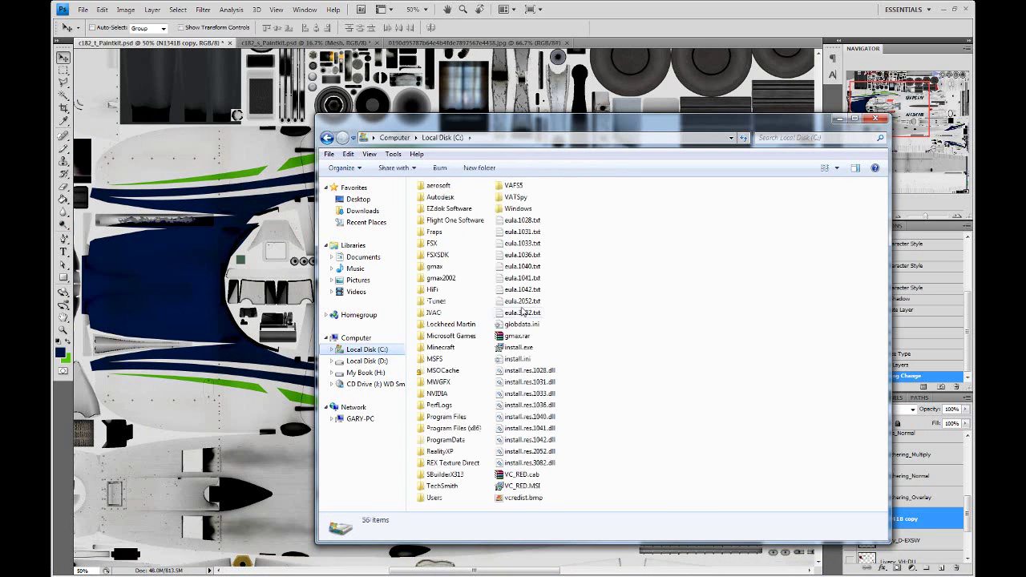
pyautogui.doubleClick(434, 243)
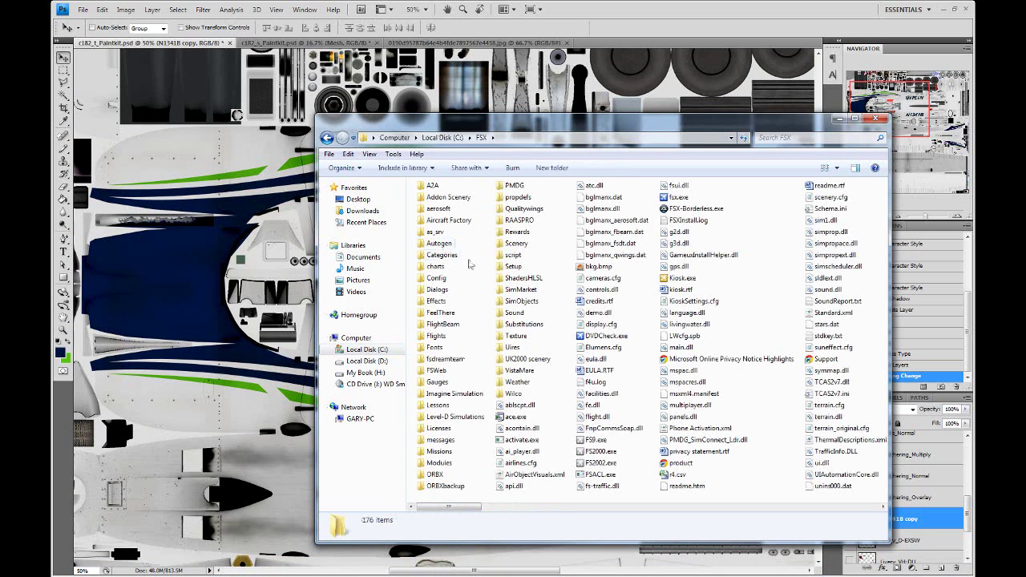
pyautogui.doubleClick(521, 300)
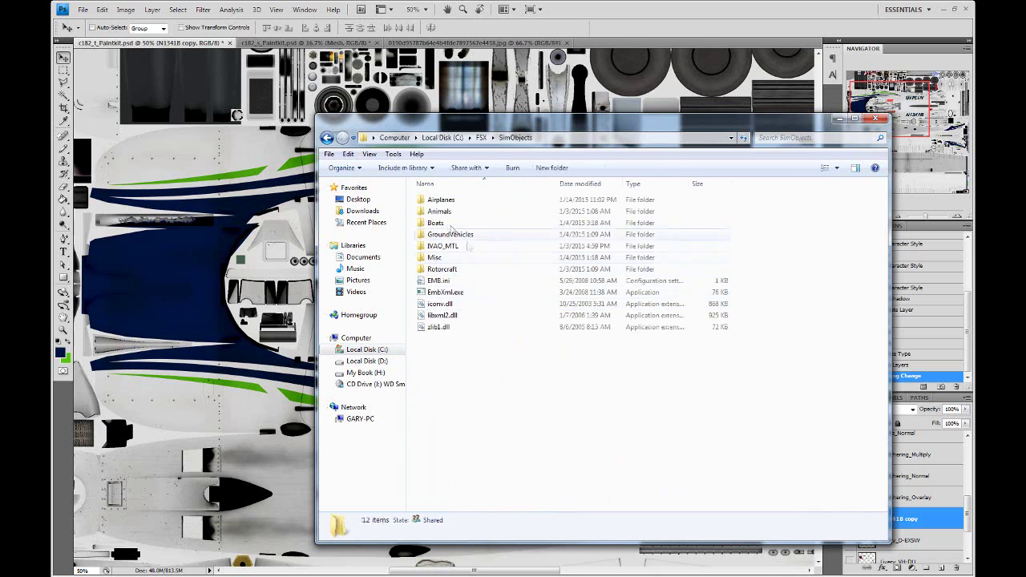
pyautogui.doubleClick(441, 200)
pyautogui.doubleClick(440, 189)
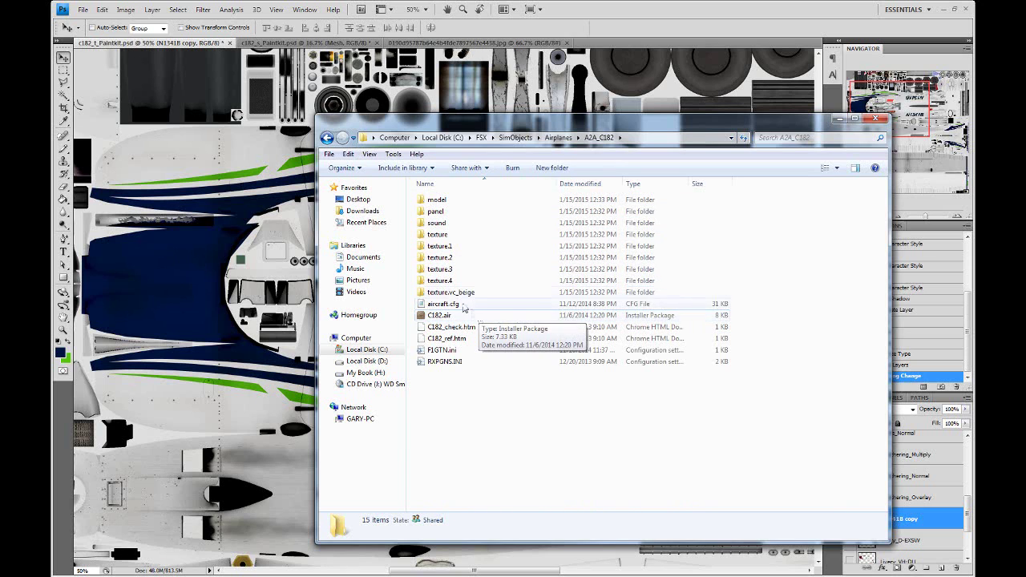
# Step: Look through the texture.4, texture.3 and texture.2 folders and their thumbnails
pyautogui.click(443, 284)
pyautogui.doubleClick(443, 283)
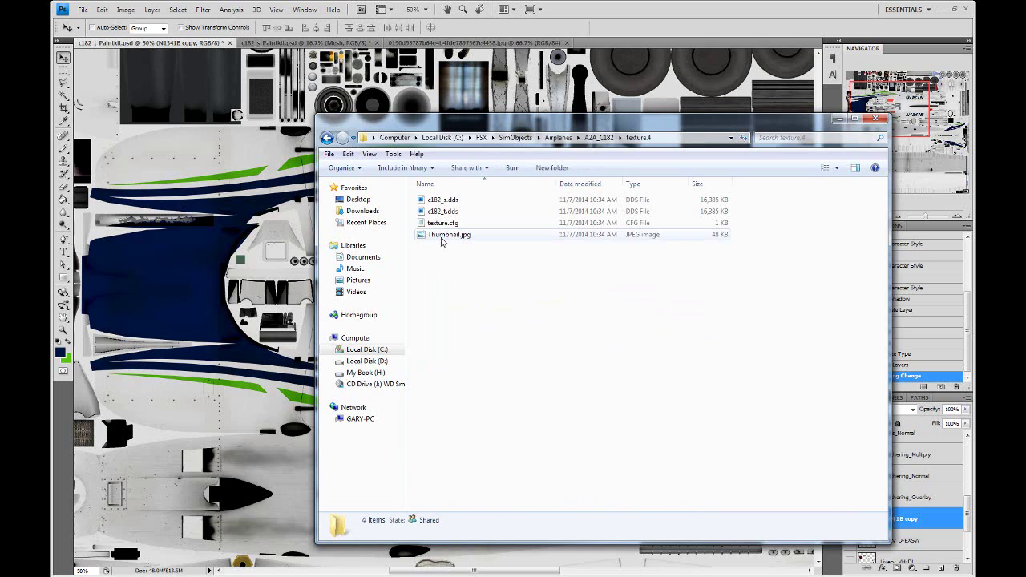
pyautogui.click(441, 238)
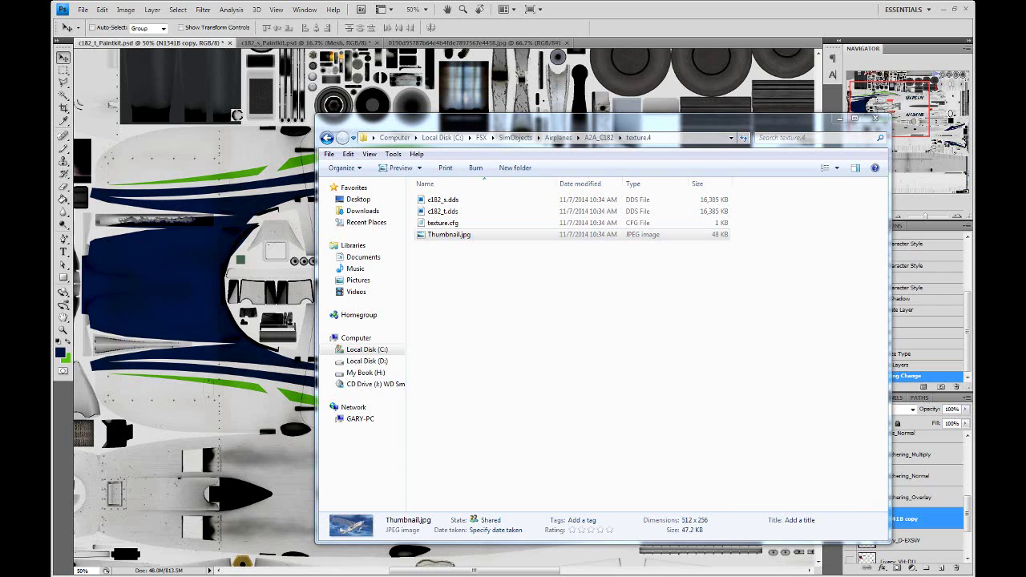
pyautogui.click(327, 137)
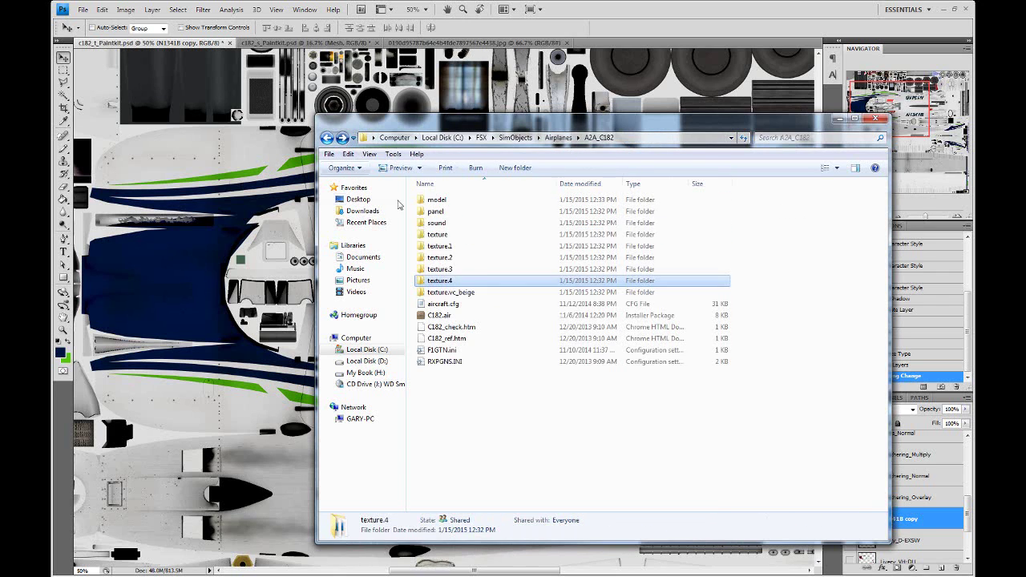
pyautogui.doubleClick(443, 269)
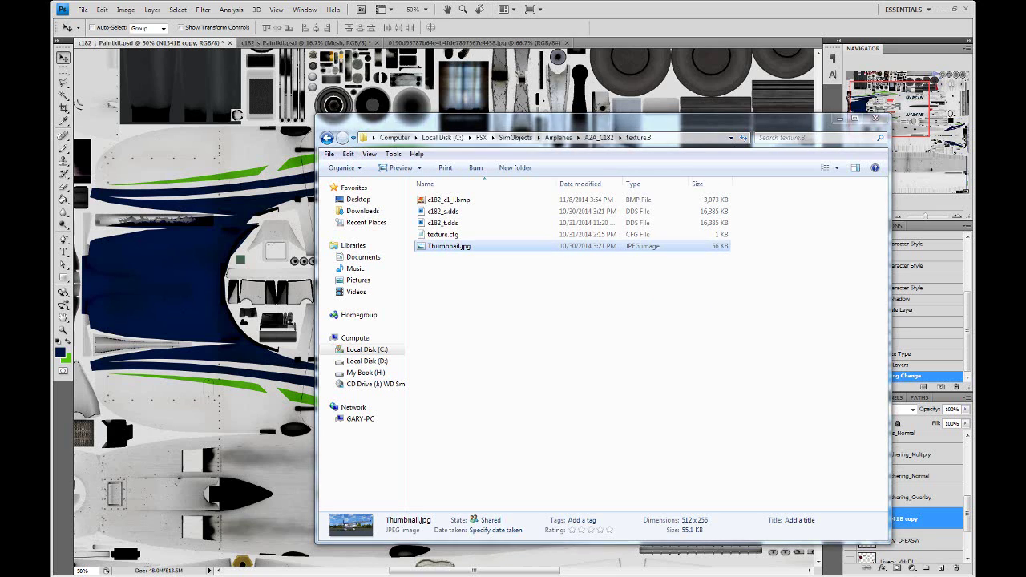
pyautogui.click(326, 138)
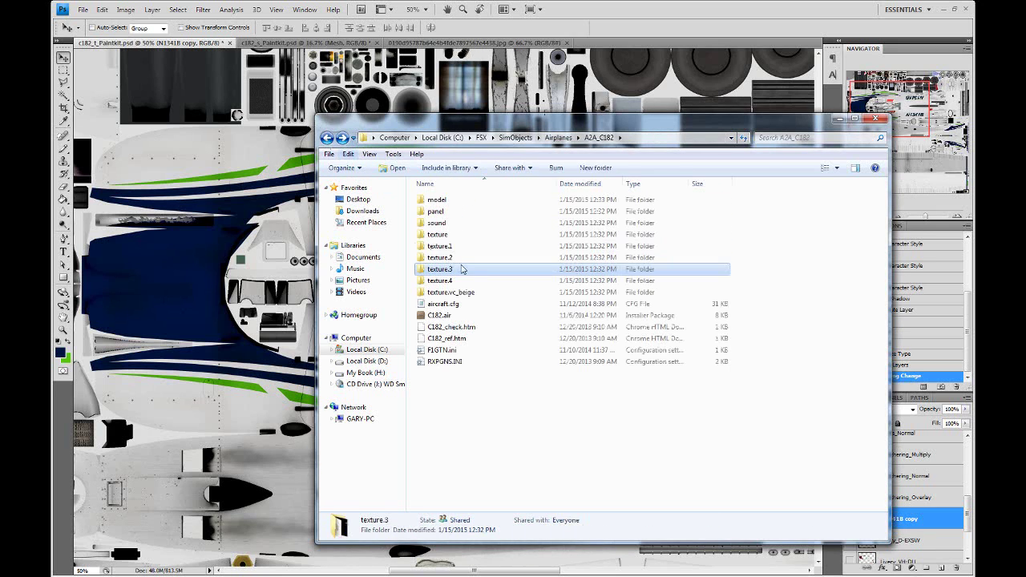
pyautogui.doubleClick(449, 258)
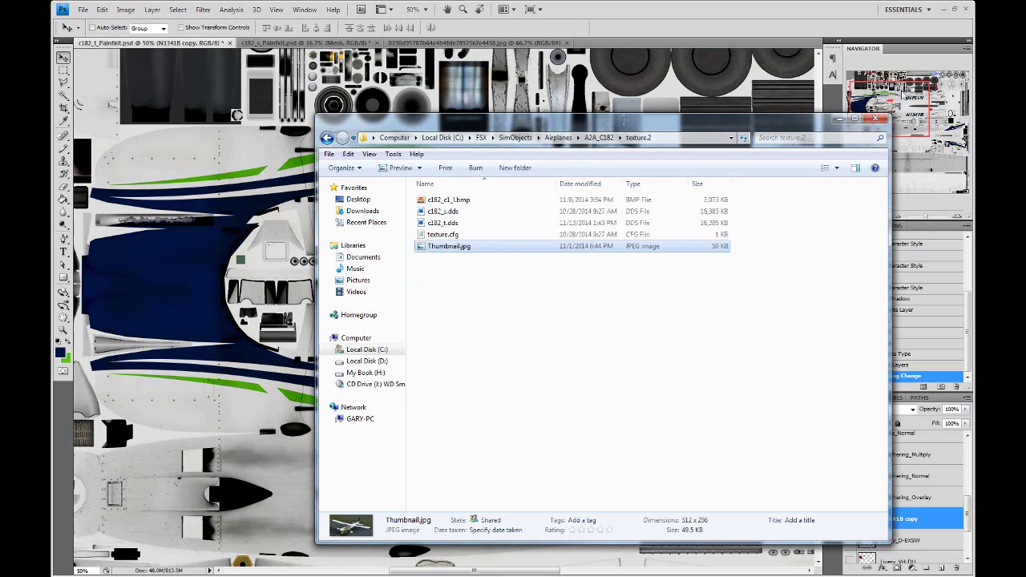
pyautogui.click(326, 137)
# Step: Open the texture.1 folder and select c182_t.dds
pyautogui.doubleClick(433, 246)
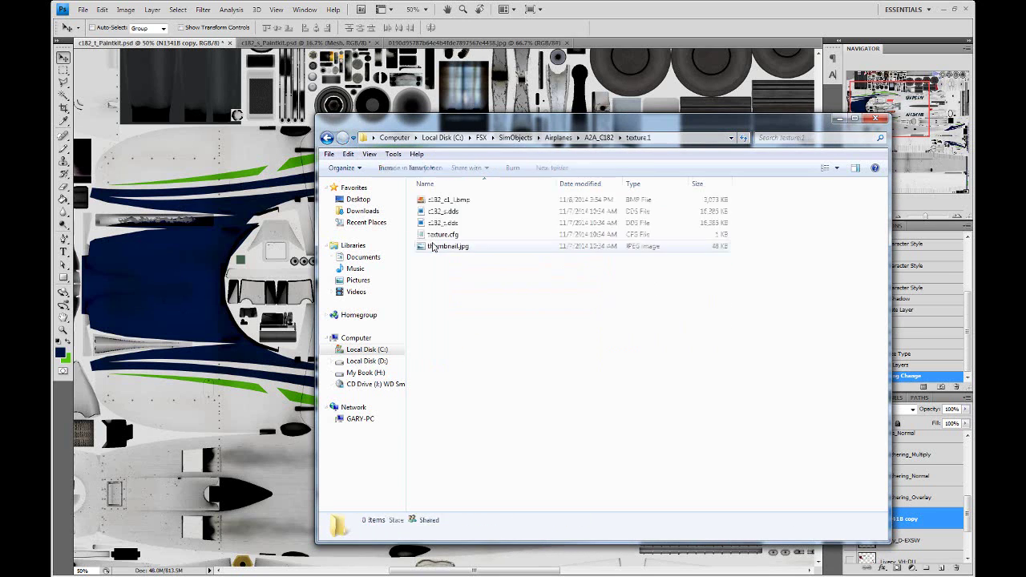
pyautogui.click(433, 248)
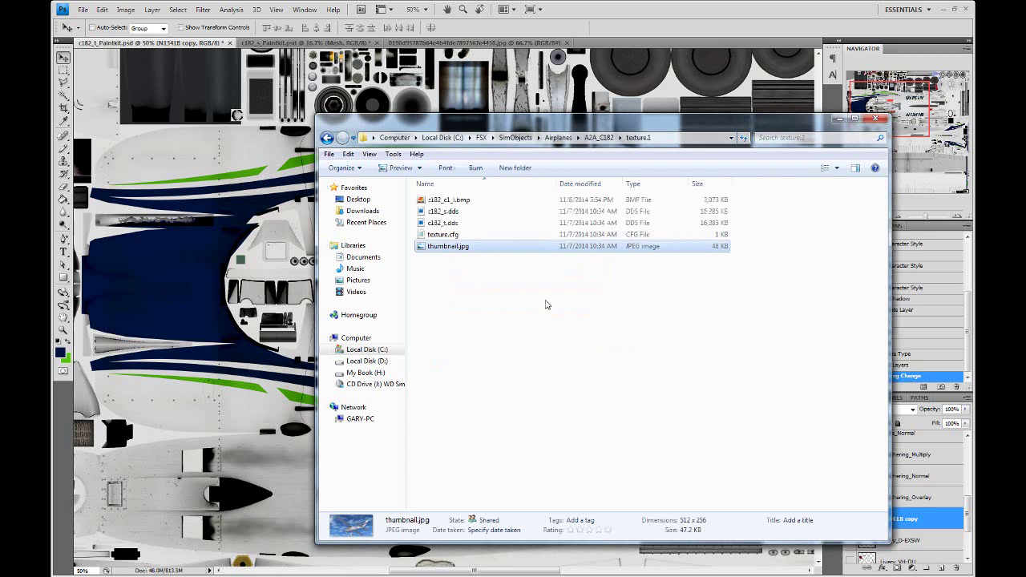
pyautogui.click(502, 286)
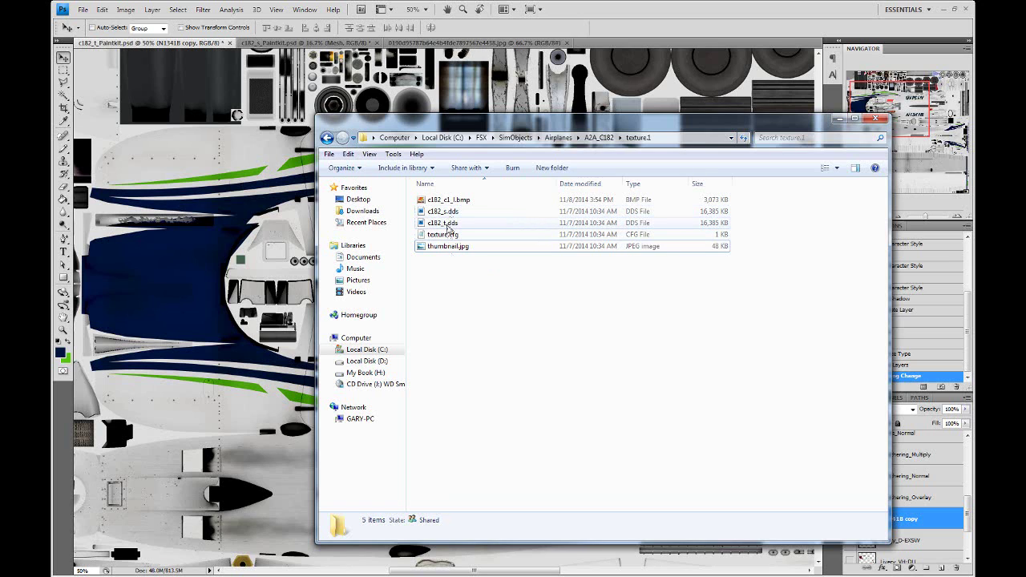
pyautogui.click(443, 226)
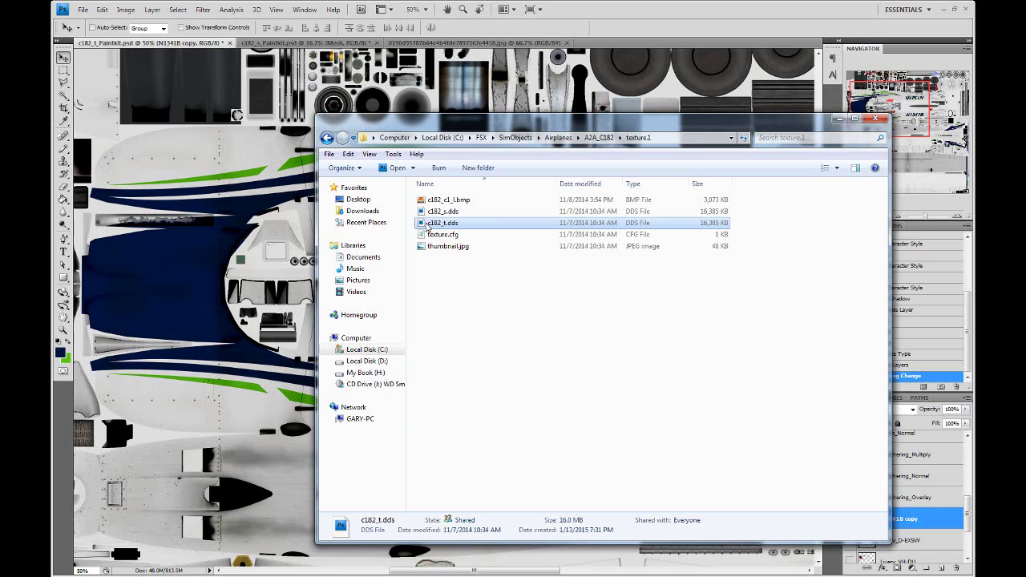
pyautogui.click(429, 226)
# Step: Open c182_t.dds in Photoshop and zoom in to inspect the texture
pyautogui.doubleClick(459, 224)
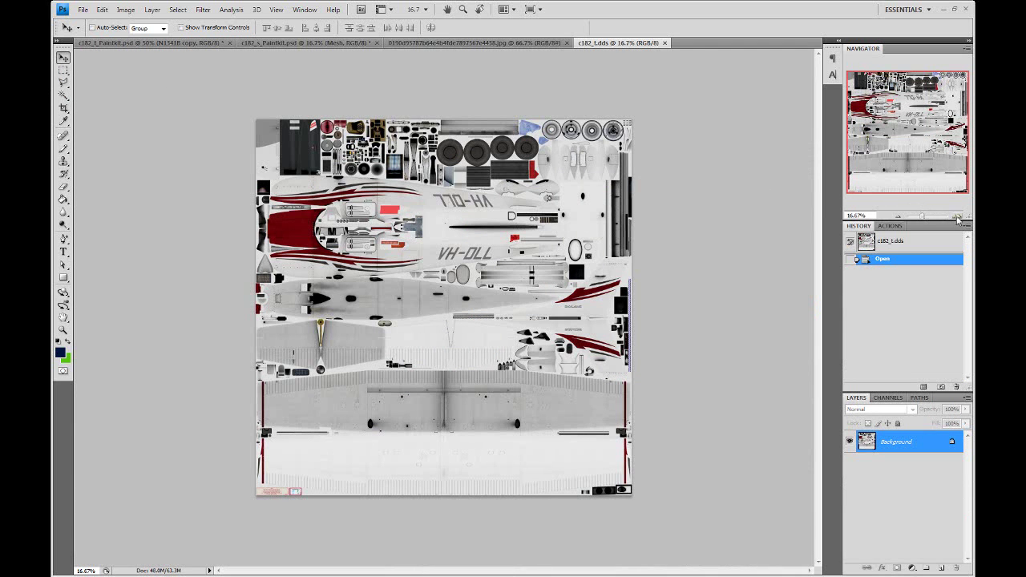
pyautogui.click(958, 217)
pyautogui.moveTo(921, 179); pyautogui.dragTo(915, 145)
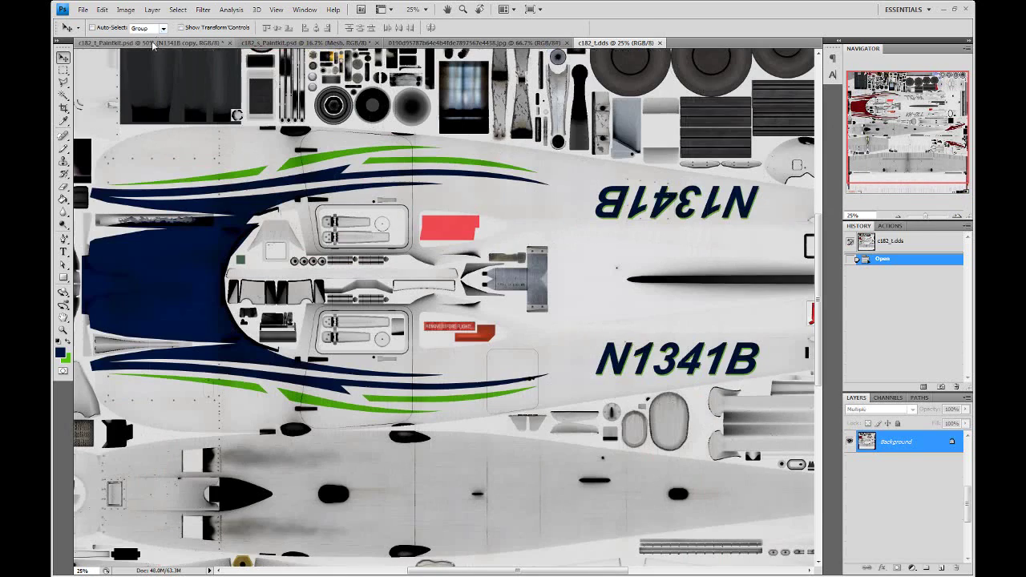
# Step: Return to c182_t_Paintkit.psd and save it
pyautogui.click(165, 42)
pyautogui.click(82, 10)
pyautogui.click(95, 149)
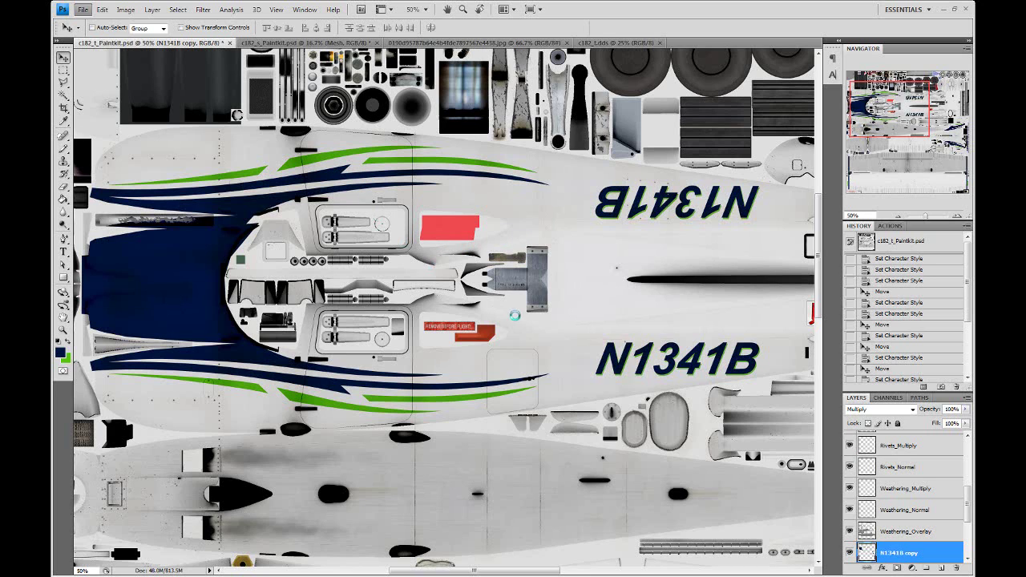
pyautogui.click(152, 10)
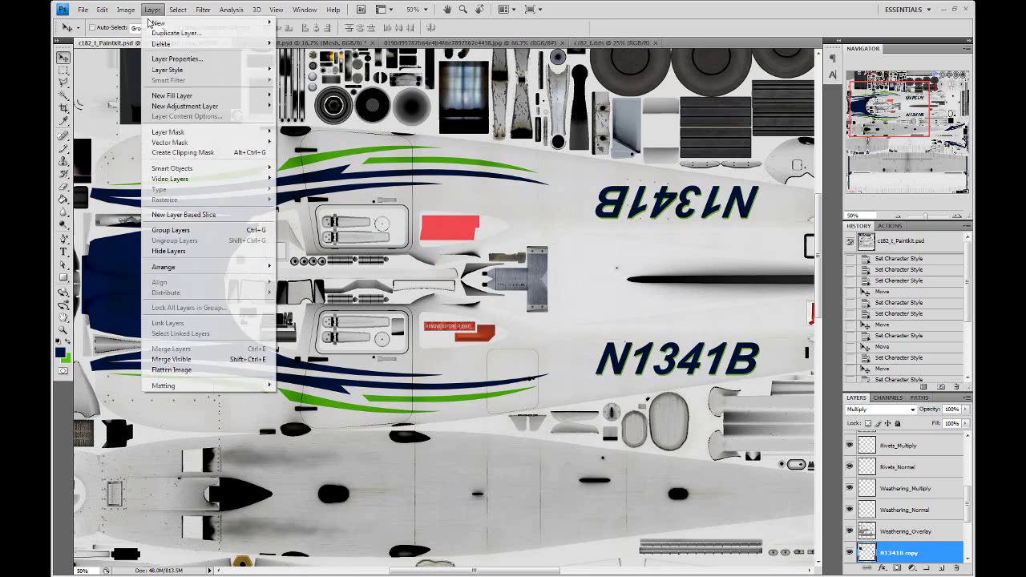
# Step: Flatten the paint kit, select all, and paste it onto the c182_t.dds texture
pyautogui.click(172, 370)
pyautogui.click(493, 222)
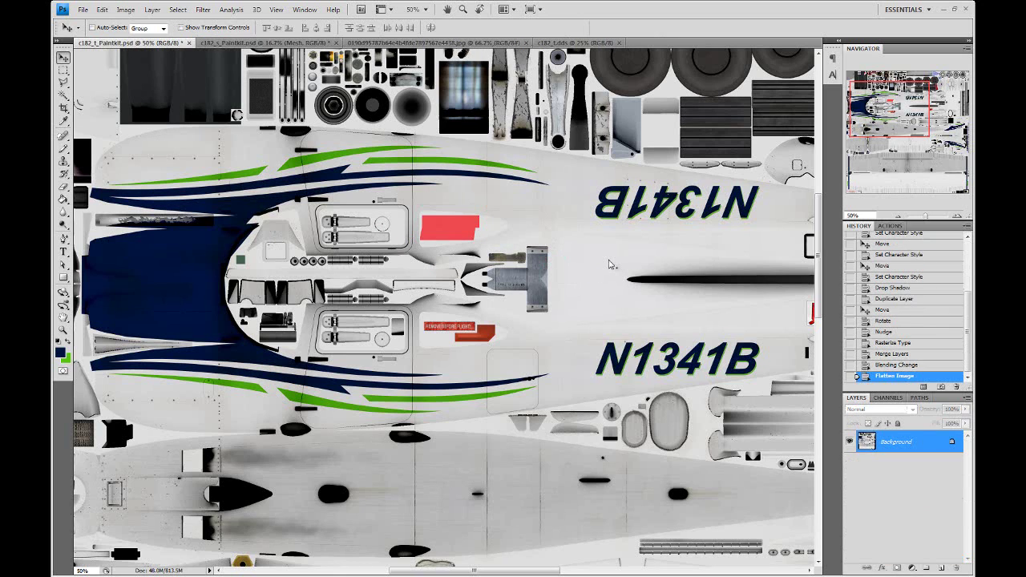
pyautogui.hotkey('ctrl', 'a')
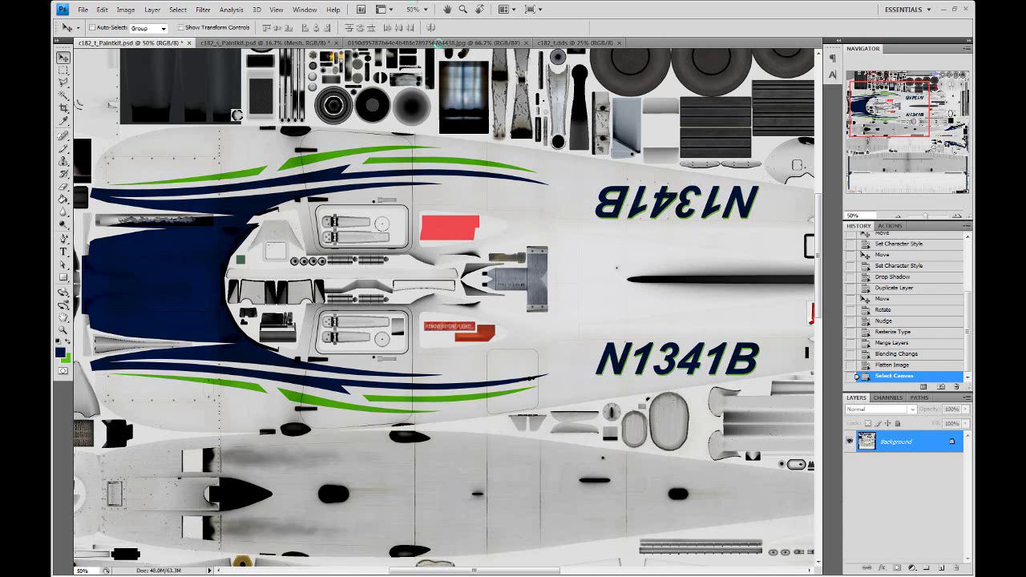
pyautogui.click(545, 42)
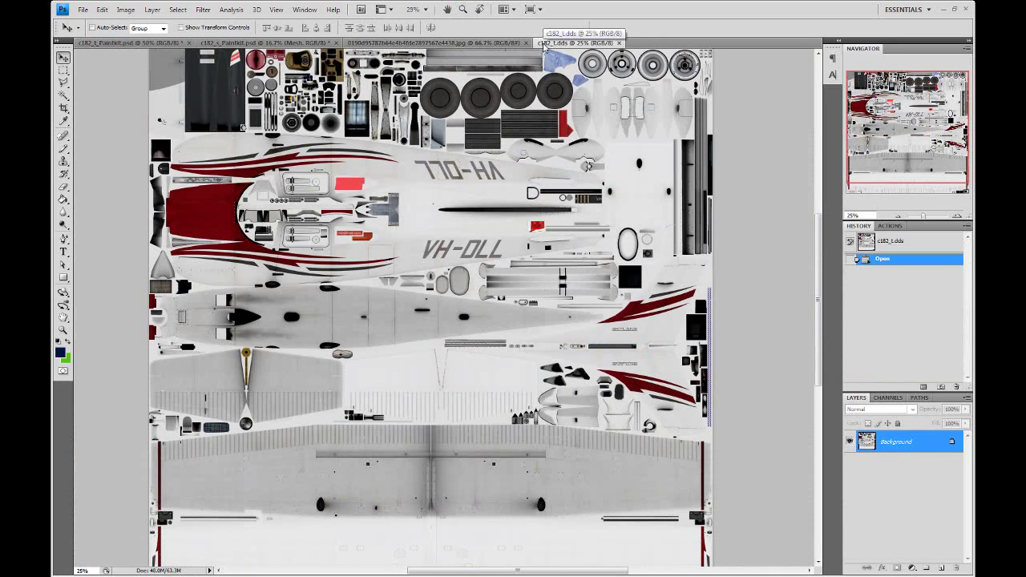
pyautogui.hotkey('ctrl', 'v')
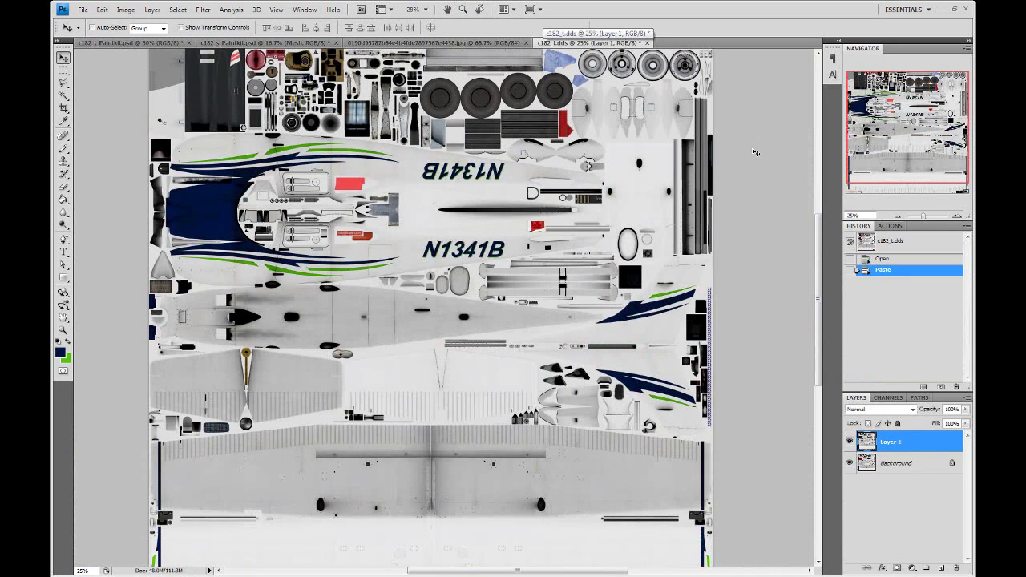
# Step: Compare the pasted N1341B livery with the original, then flatten it into the texture
pyautogui.click(849, 442)
pyautogui.click(849, 442)
pyautogui.click(850, 442)
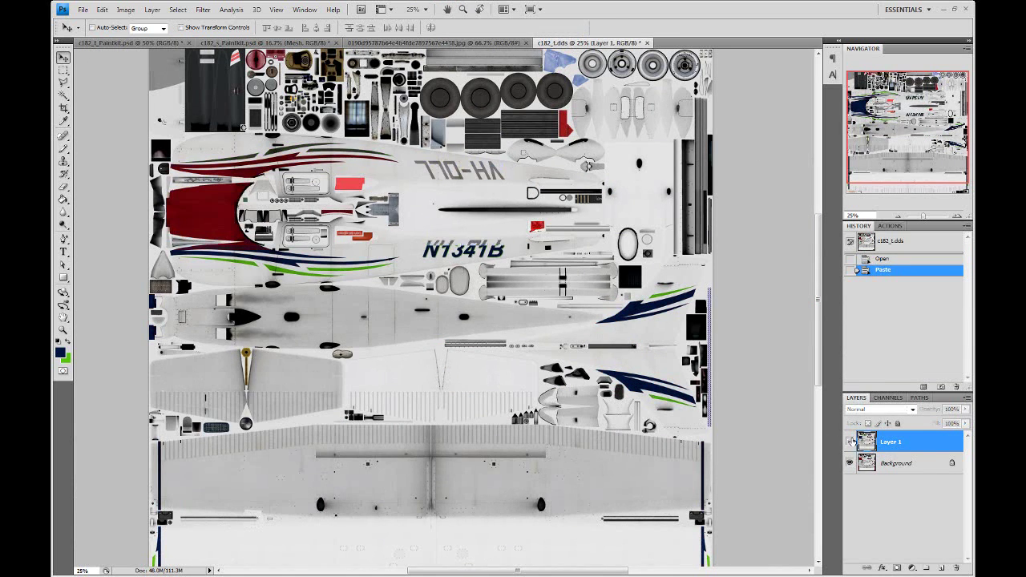
pyautogui.click(849, 442)
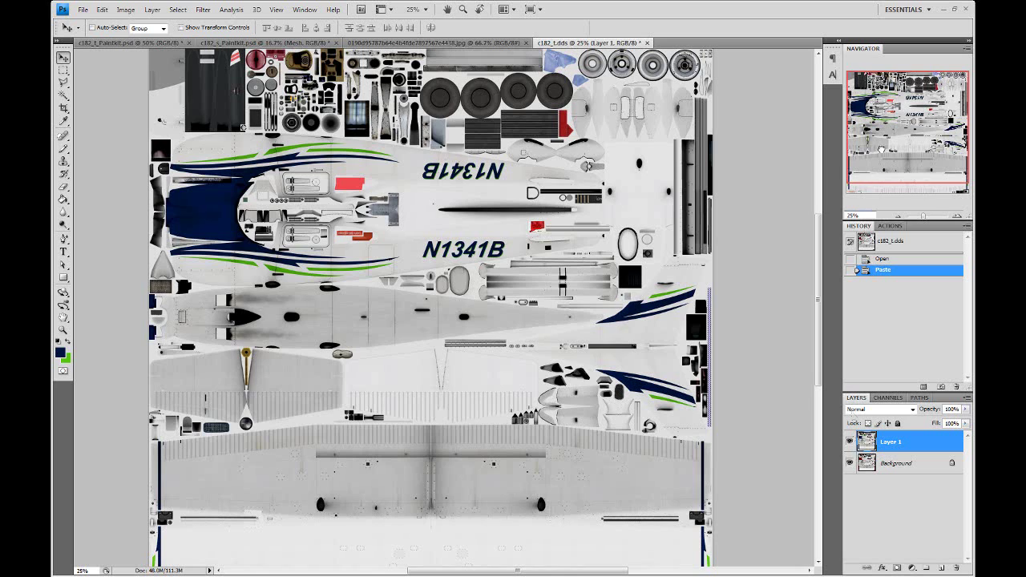
pyautogui.moveTo(881, 149); pyautogui.dragTo(880, 165)
pyautogui.click(155, 11)
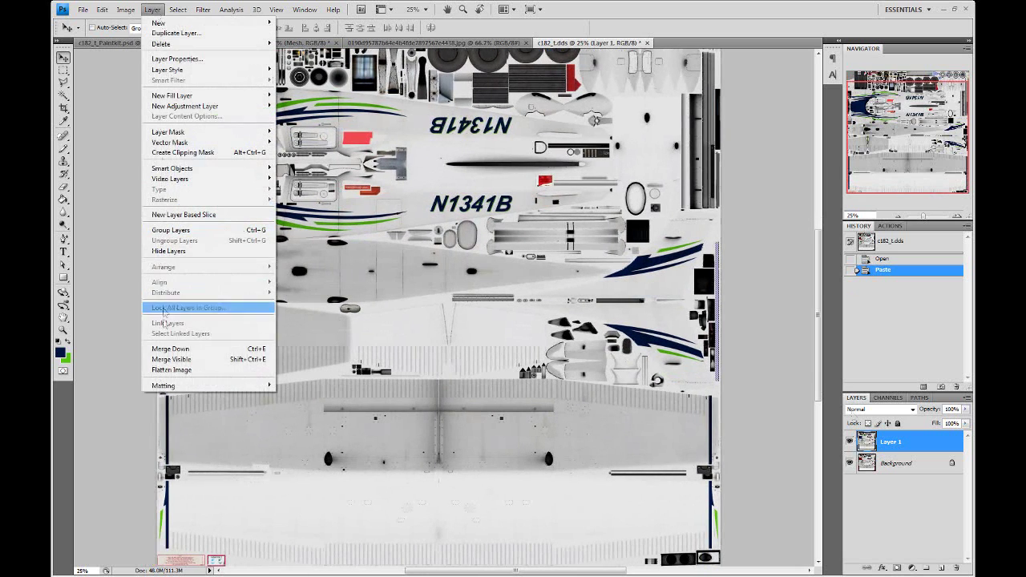
pyautogui.click(460, 290)
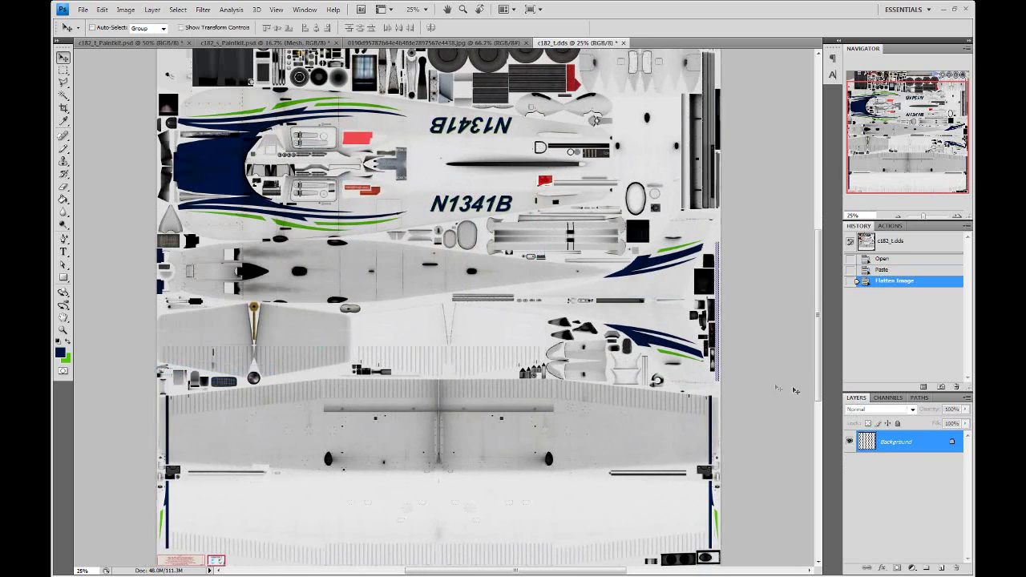
pyautogui.click(888, 398)
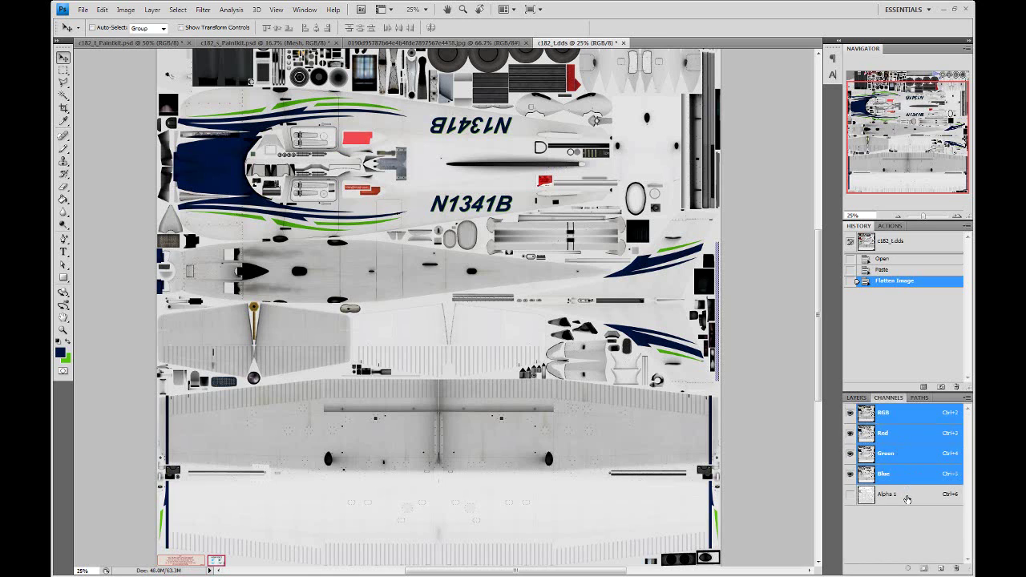
# Step: Inspect the Alpha 1 channel against the RGB view, then return to the layers
pyautogui.click(887, 495)
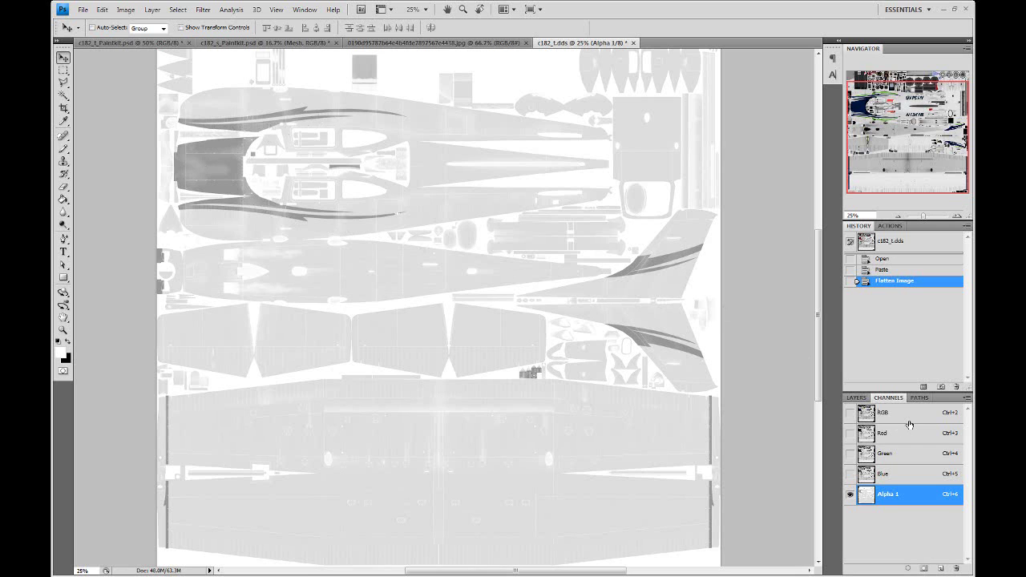
pyautogui.click(850, 413)
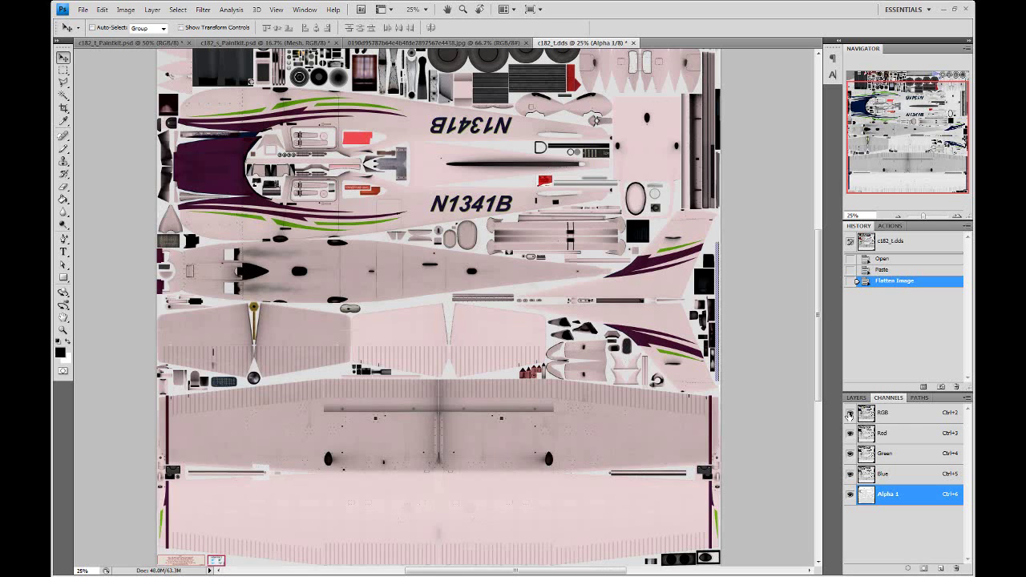
pyautogui.click(850, 413)
pyautogui.click(850, 413)
pyautogui.click(894, 422)
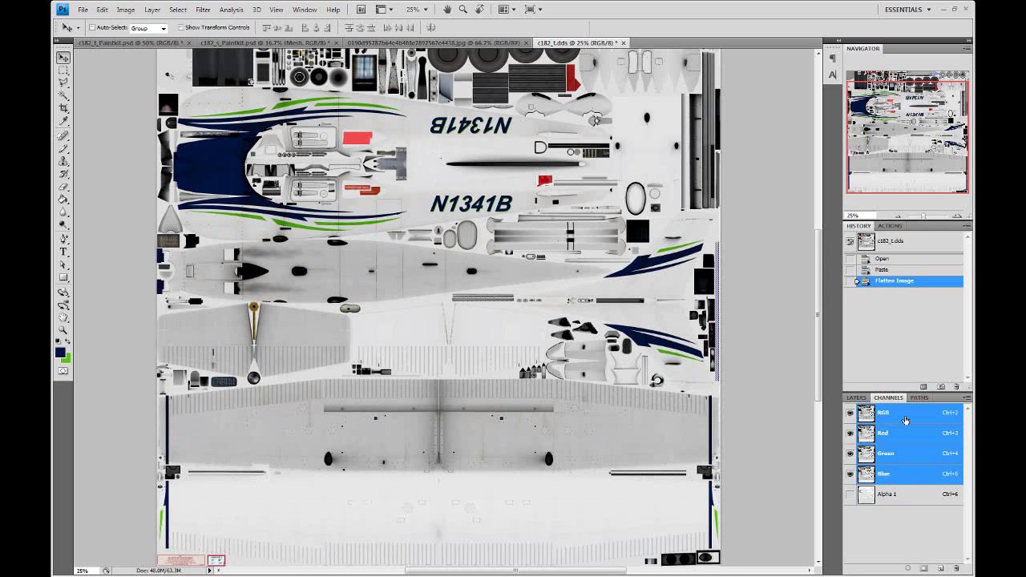
pyautogui.click(857, 397)
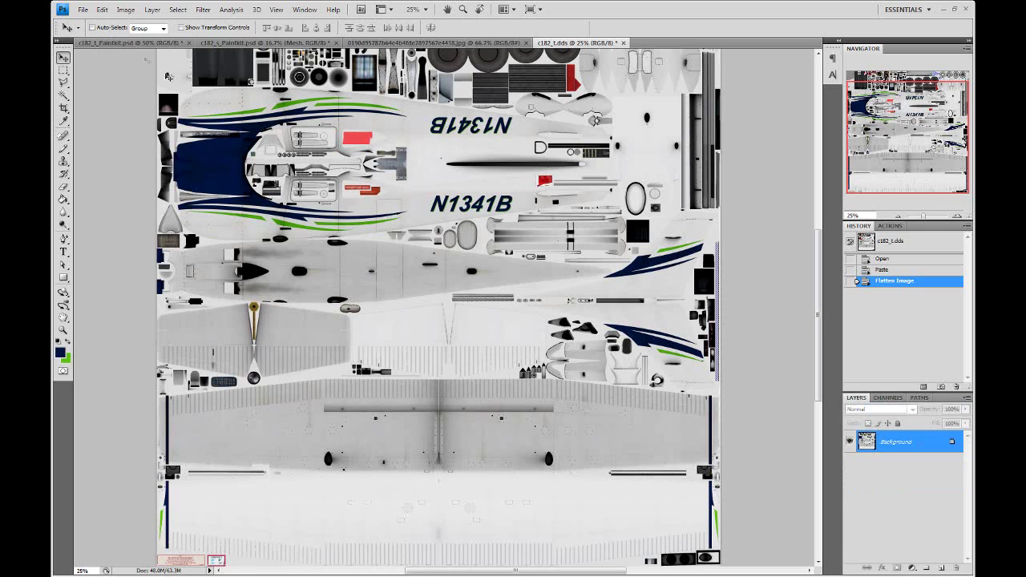
# Step: Delete the paint kit's Flatten Image history state to restore its layers, then return to c182_t.dds
pyautogui.click(83, 9)
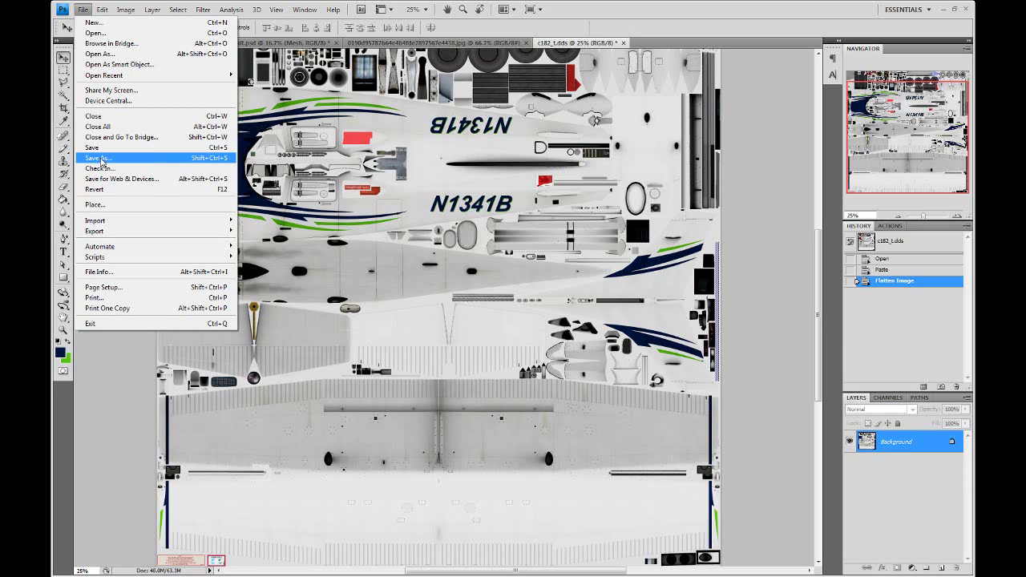
pyautogui.click(101, 157)
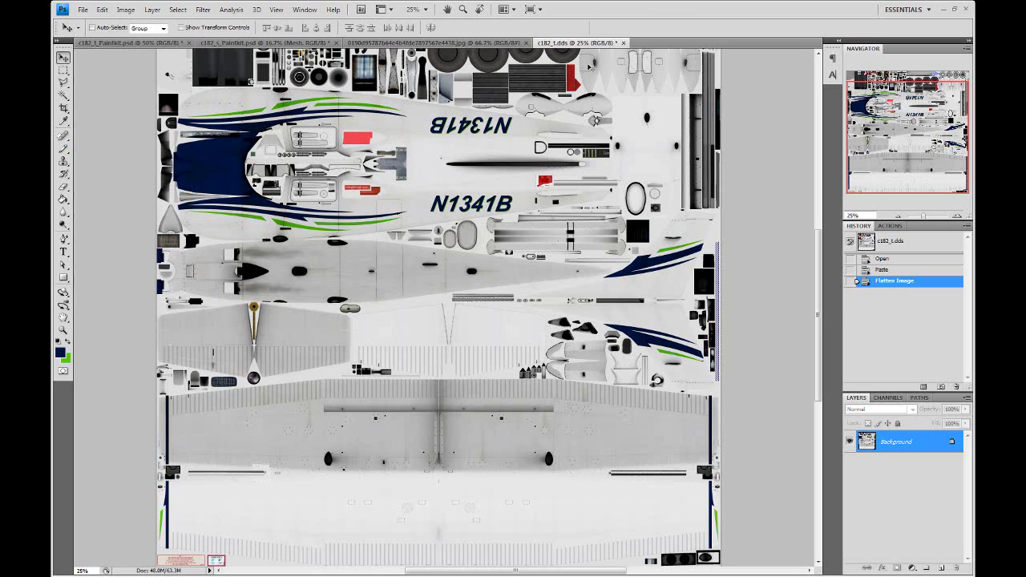
pyautogui.click(153, 43)
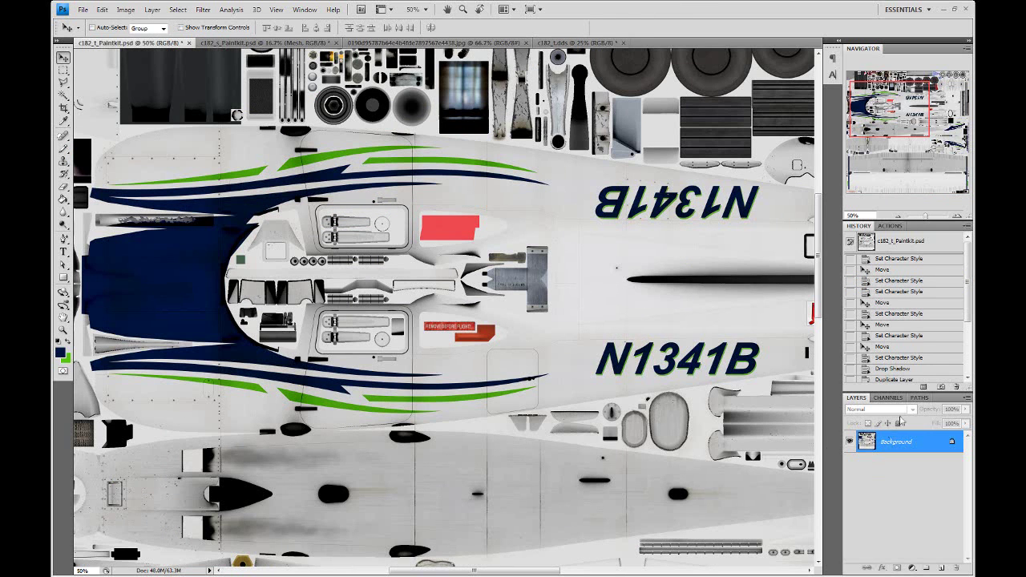
pyautogui.moveTo(965, 297); pyautogui.dragTo(964, 369)
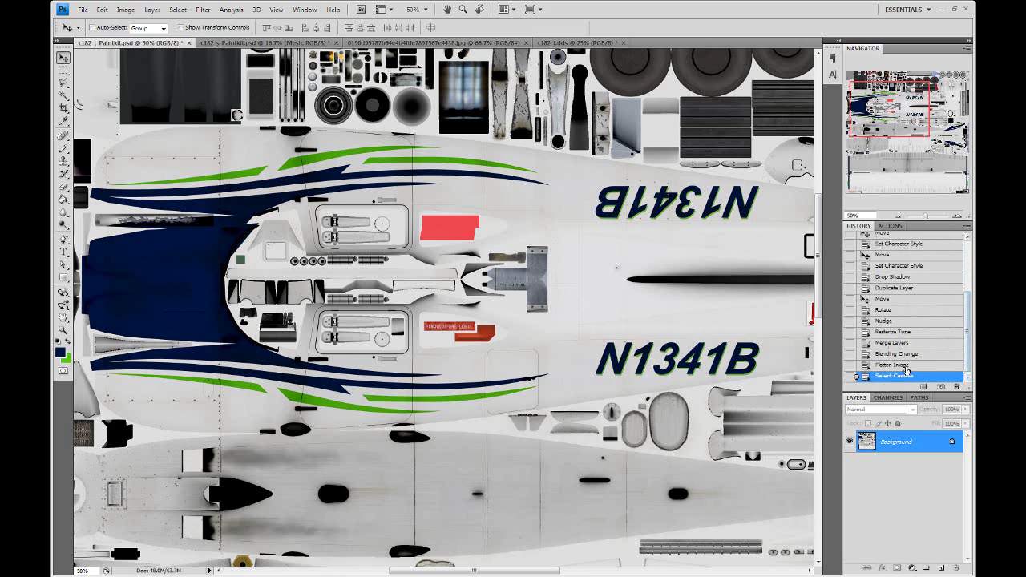
pyautogui.click(956, 387)
pyautogui.click(491, 228)
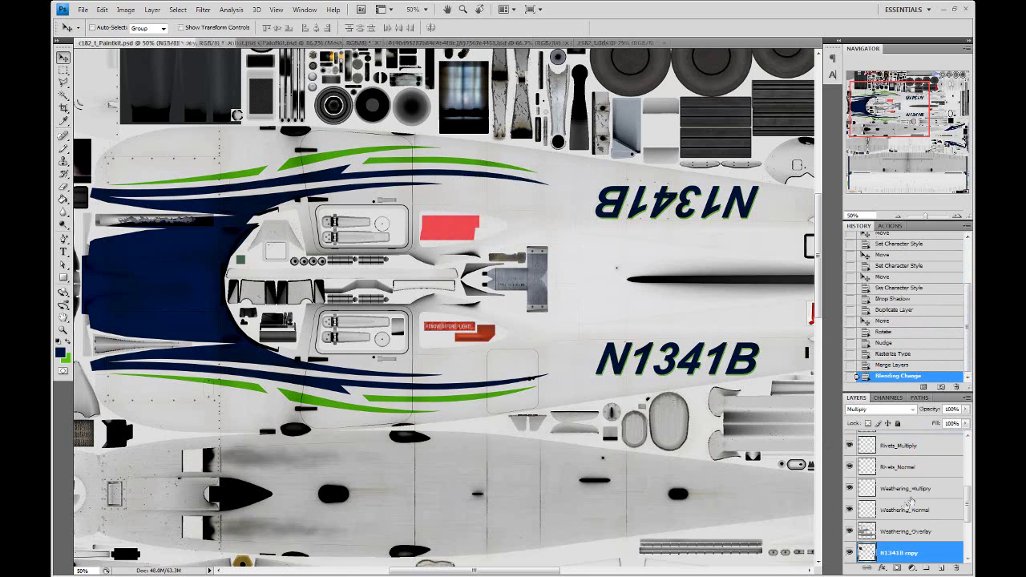
pyautogui.scroll(5, 911, 487)
pyautogui.click(850, 459)
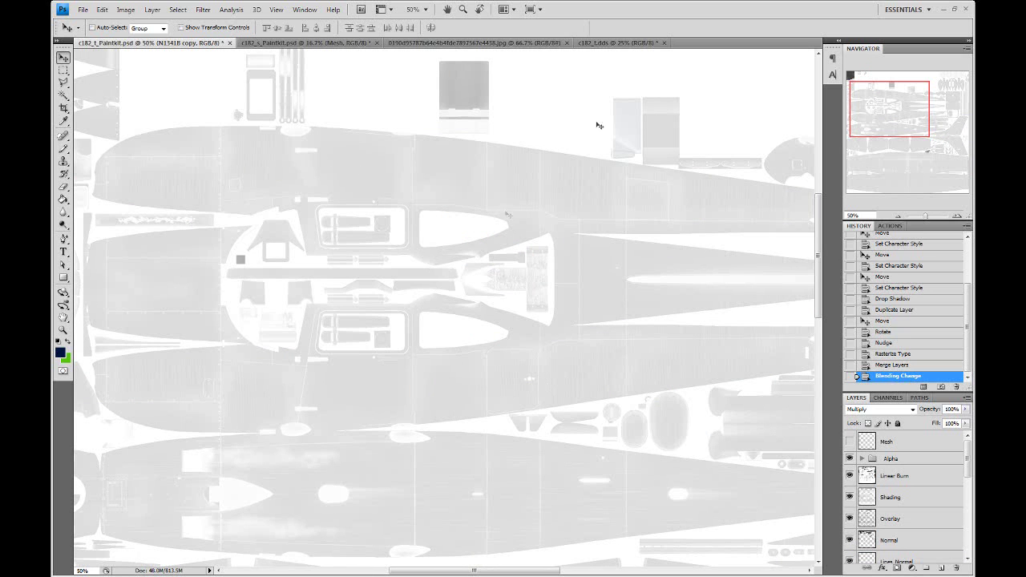
pyautogui.click(608, 45)
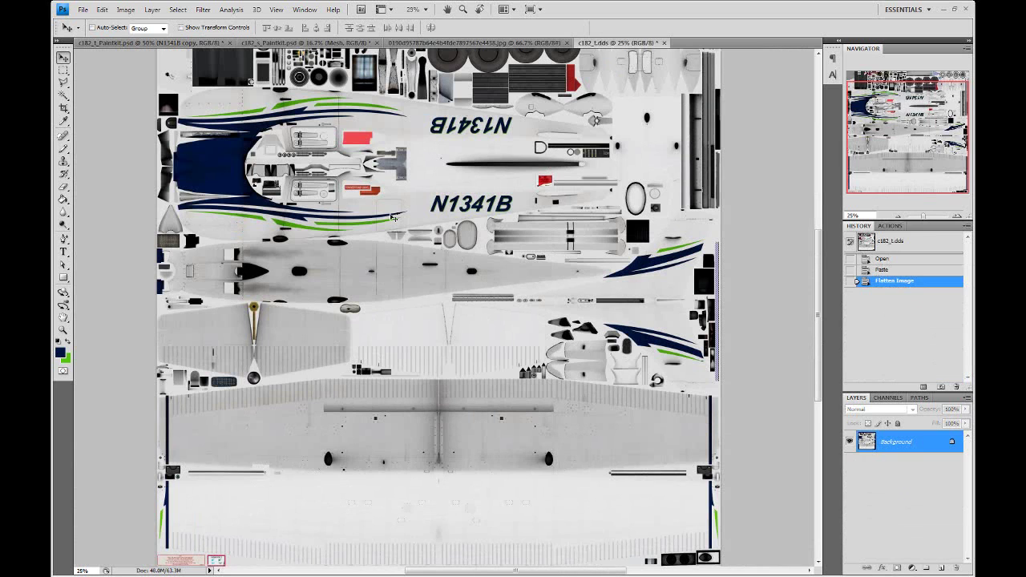
# Step: Save the texture as a 32-bit Targa, c182_t.tga, in the texture.1 folder
pyautogui.click(83, 9)
pyautogui.click(120, 154)
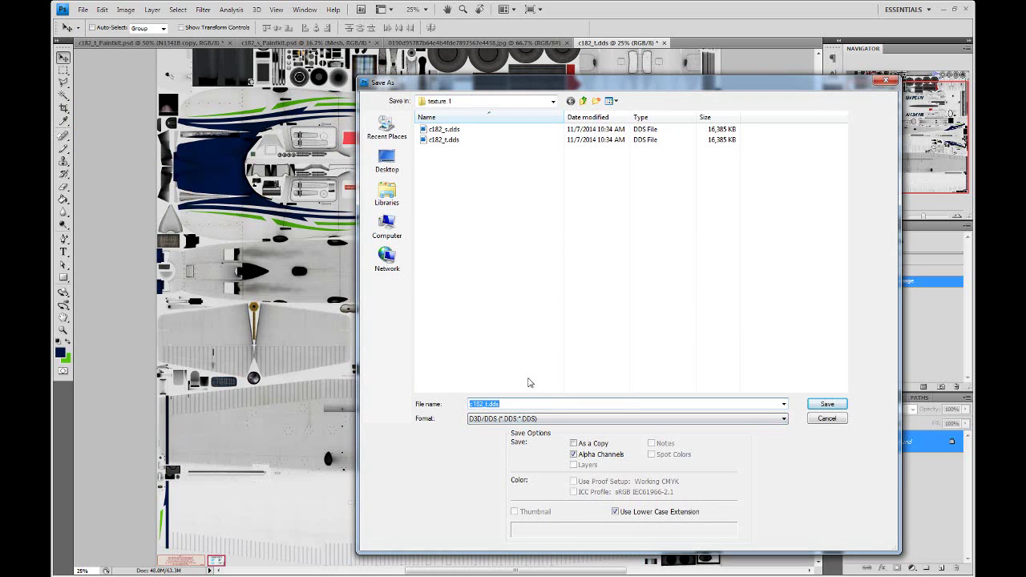
pyautogui.click(498, 419)
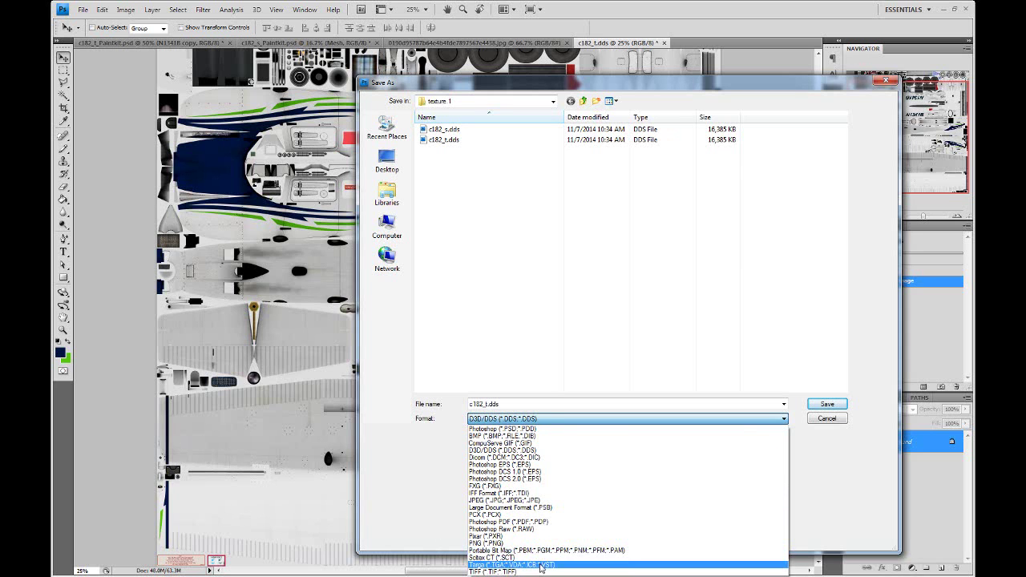
pyautogui.click(513, 565)
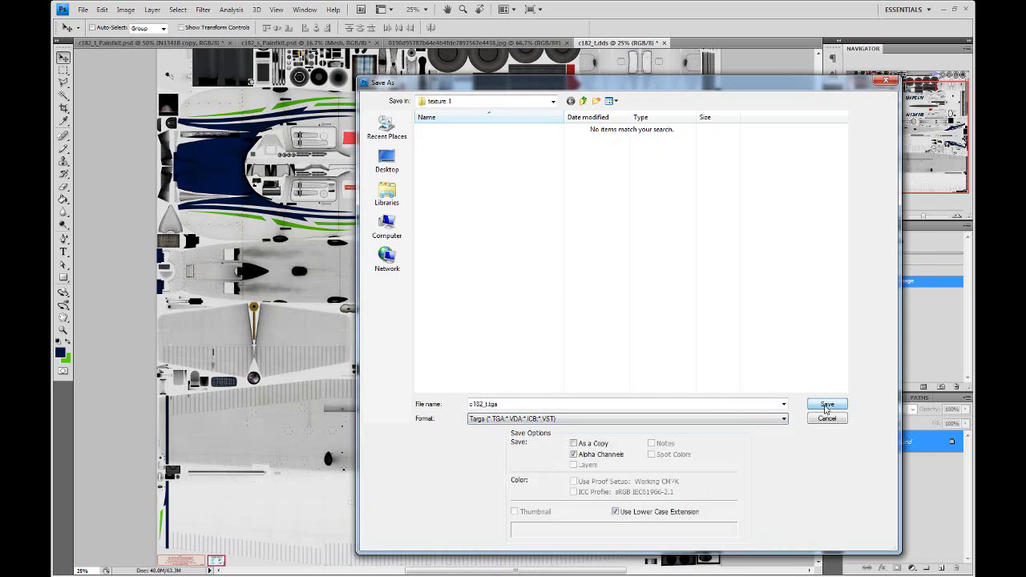
pyautogui.click(826, 404)
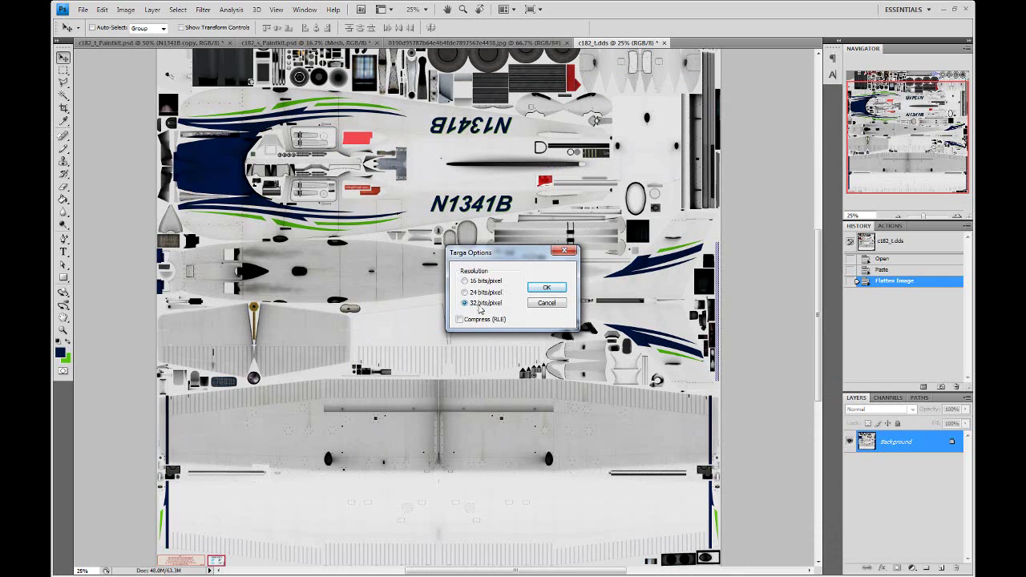
pyautogui.click(542, 290)
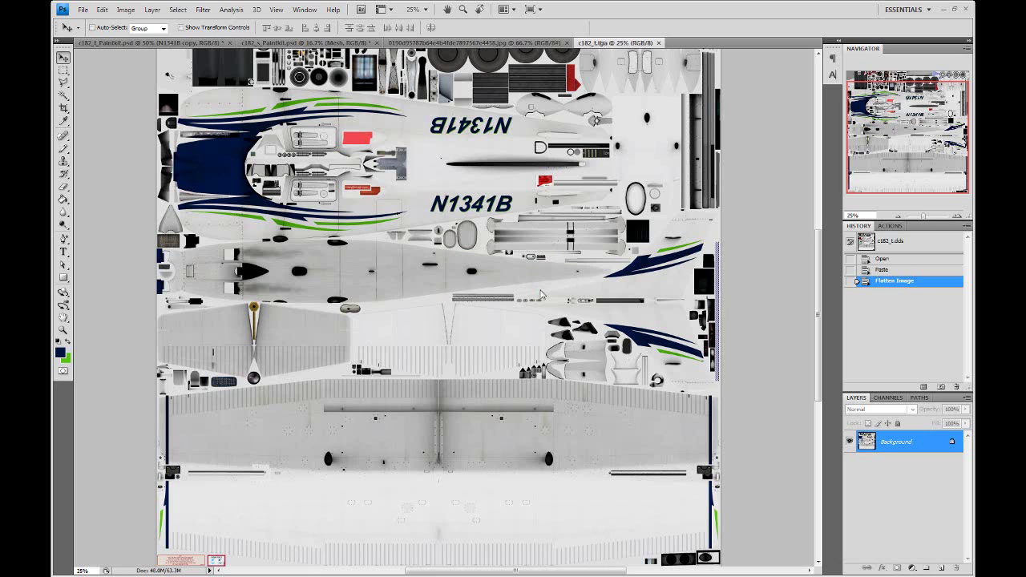
# Step: Close c182_t.tga and open c182_s.dds from the texture.1 folder
pyautogui.click(658, 42)
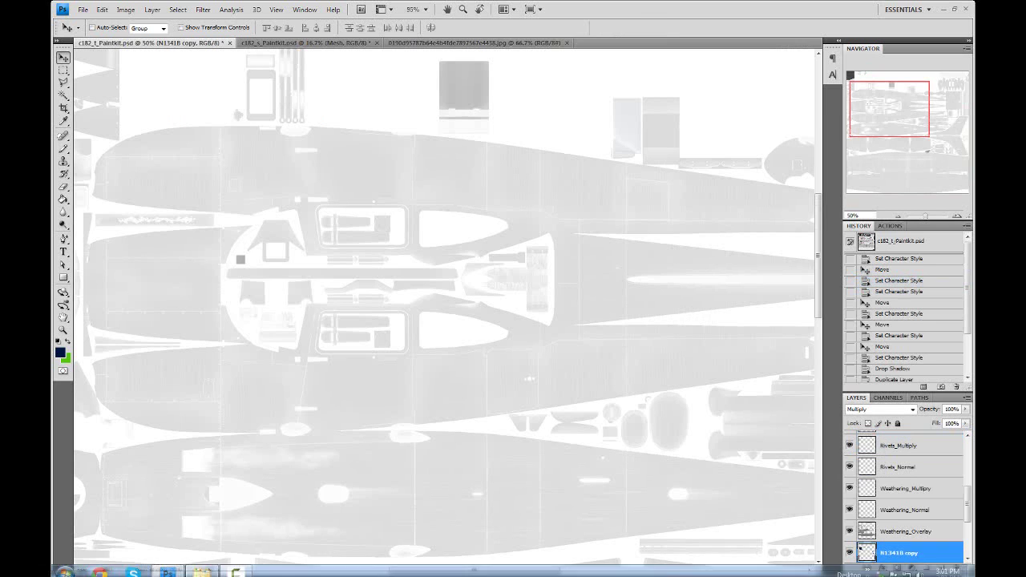
pyautogui.click(201, 567)
pyautogui.doubleClick(446, 211)
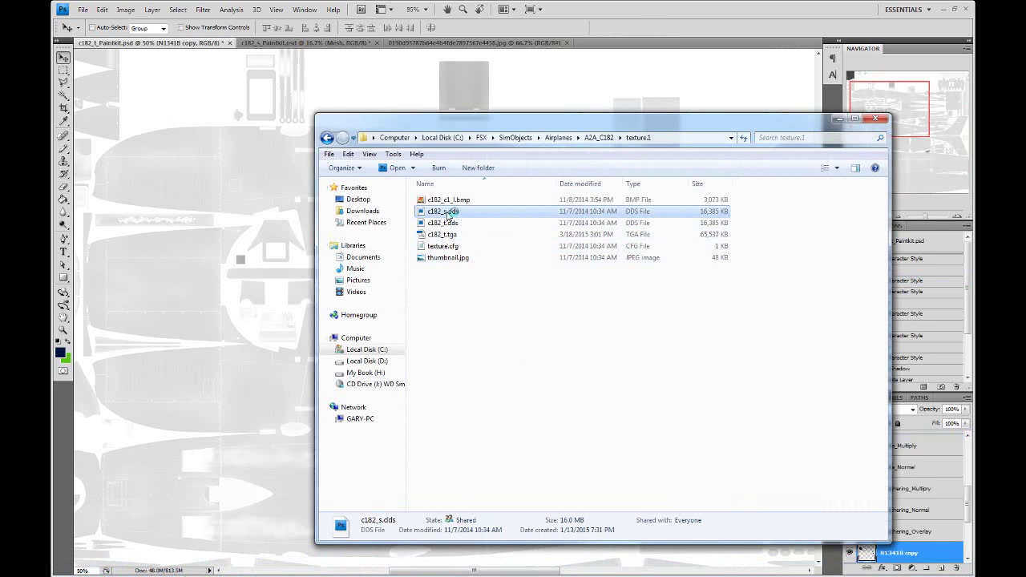
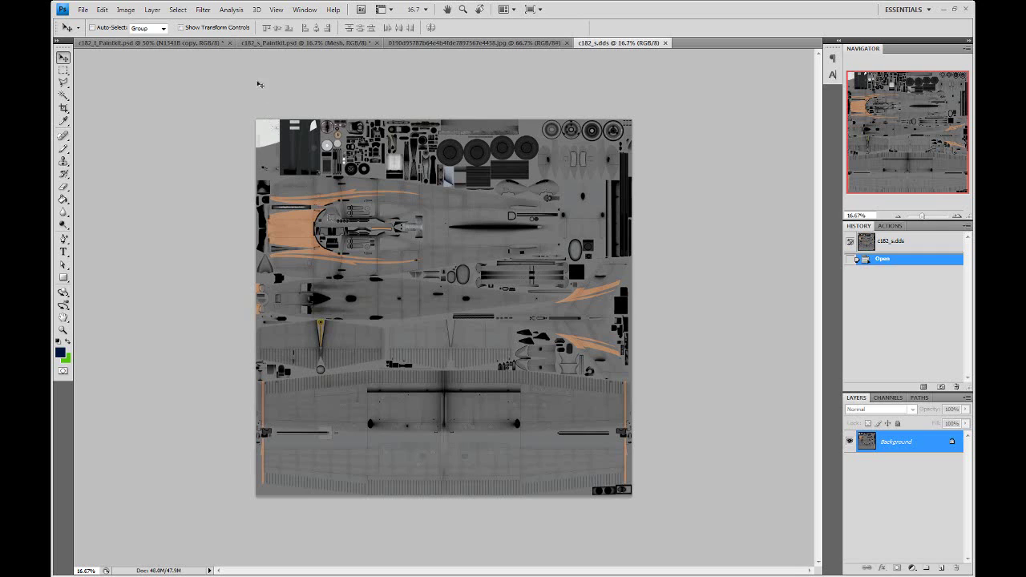
# Step: Hide the Alpha group in c182_t_Paintkit.psd to reveal the coloured N1341B textures
pyautogui.click(188, 41)
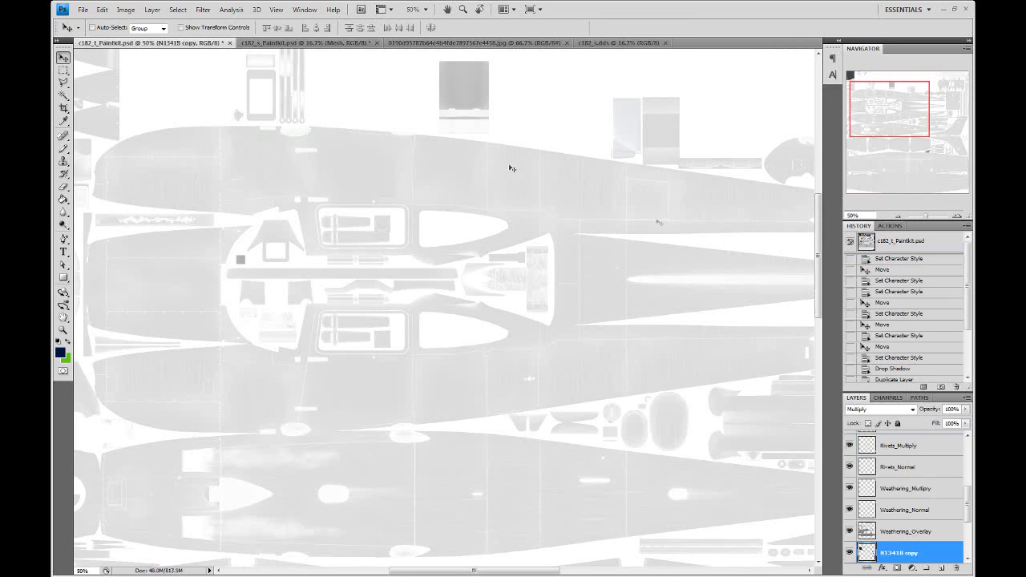
pyautogui.scroll(3, 874, 481)
pyautogui.scroll(3, 874, 481)
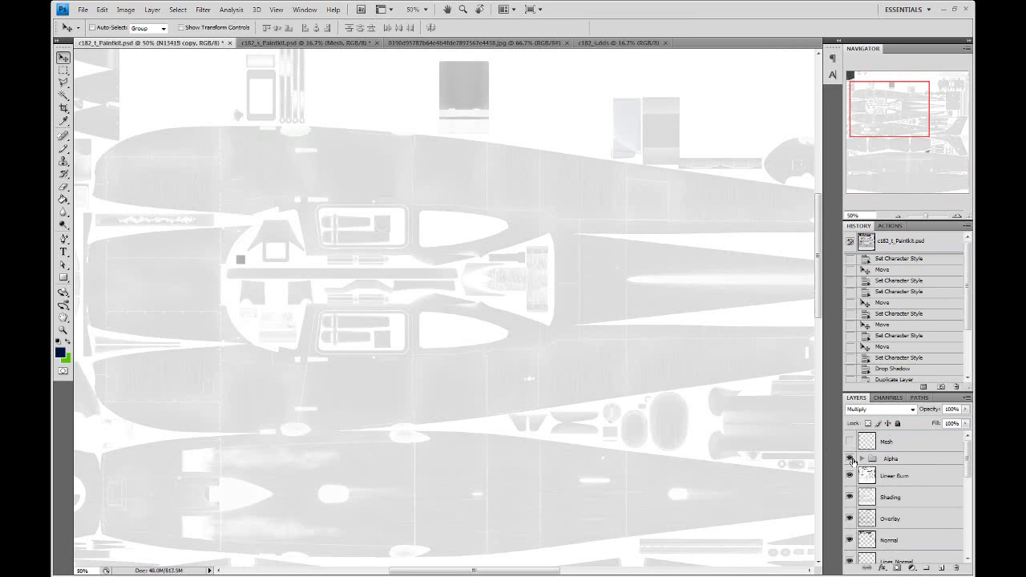
pyautogui.click(850, 459)
pyautogui.scroll(-2, 906, 493)
pyautogui.scroll(-3, 906, 494)
pyautogui.scroll(-2, 906, 493)
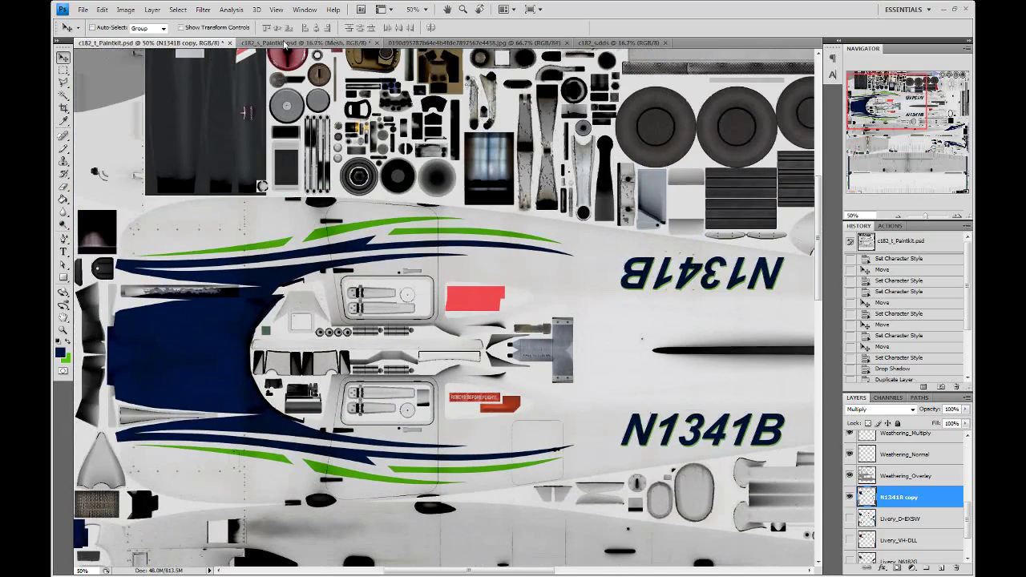
# Step: Preview the orange Livery_VH-DLL layer in c182_s_Paintkit, hide it again, and return to c182_t
pyautogui.click(284, 42)
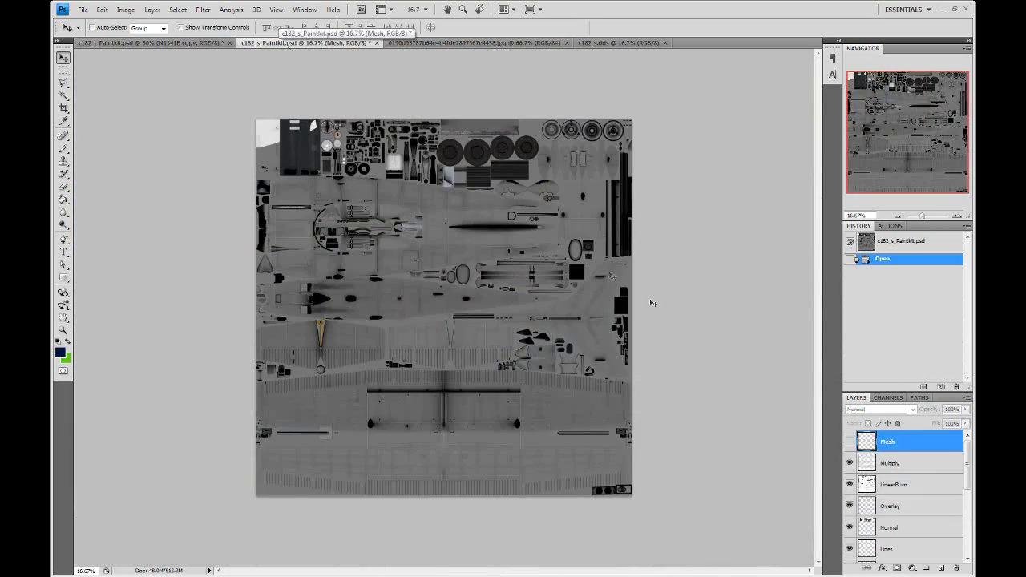
pyautogui.scroll(-5, 907, 472)
pyautogui.scroll(-5, 928, 487)
pyautogui.click(913, 492)
pyautogui.click(851, 511)
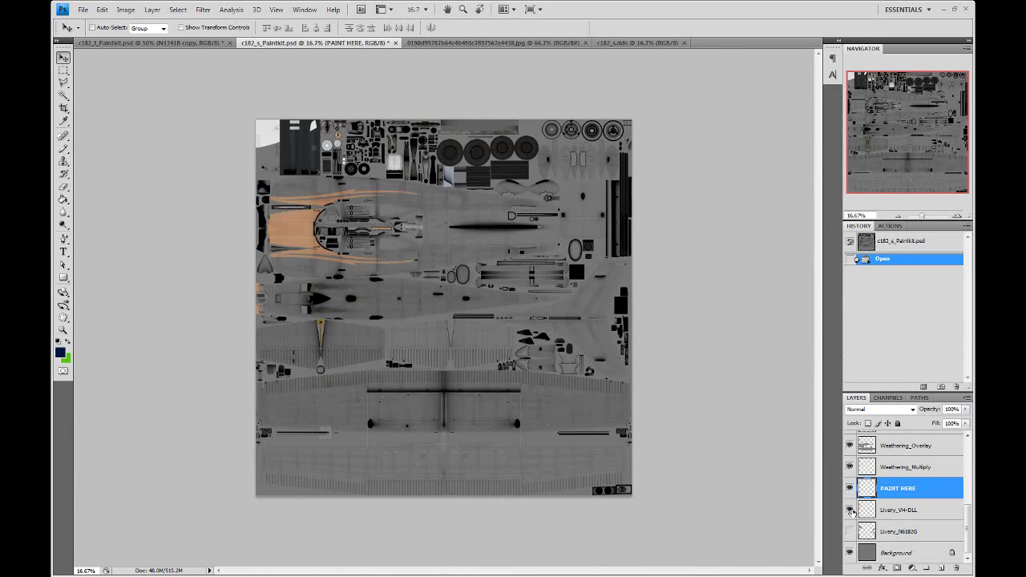
pyautogui.click(938, 516)
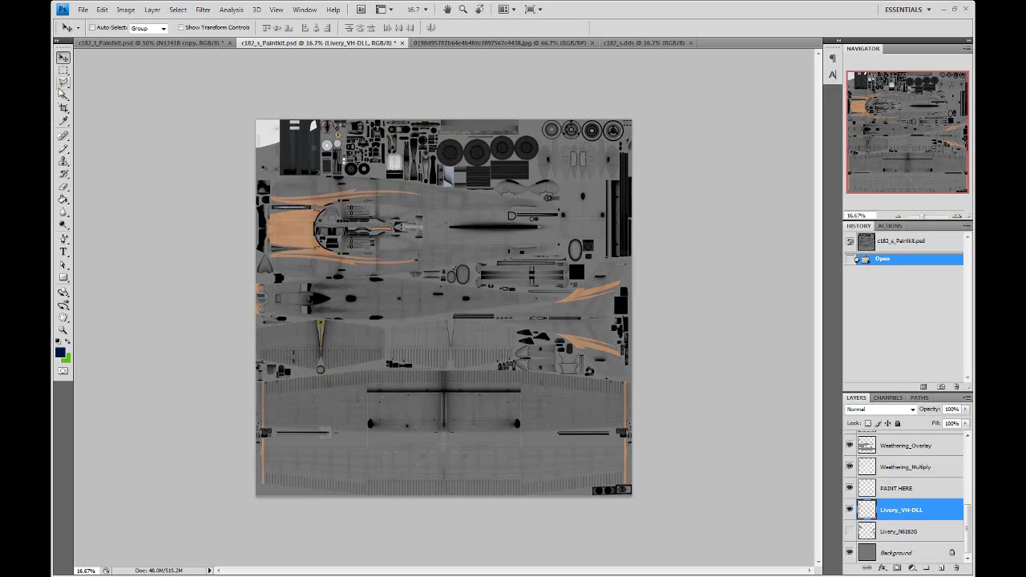
pyautogui.click(912, 489)
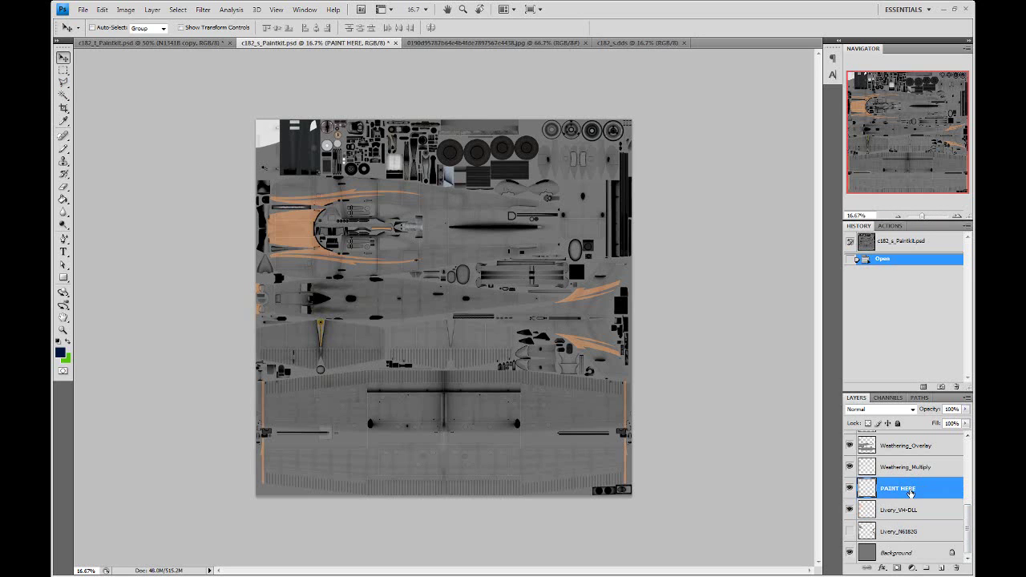
pyautogui.click(850, 510)
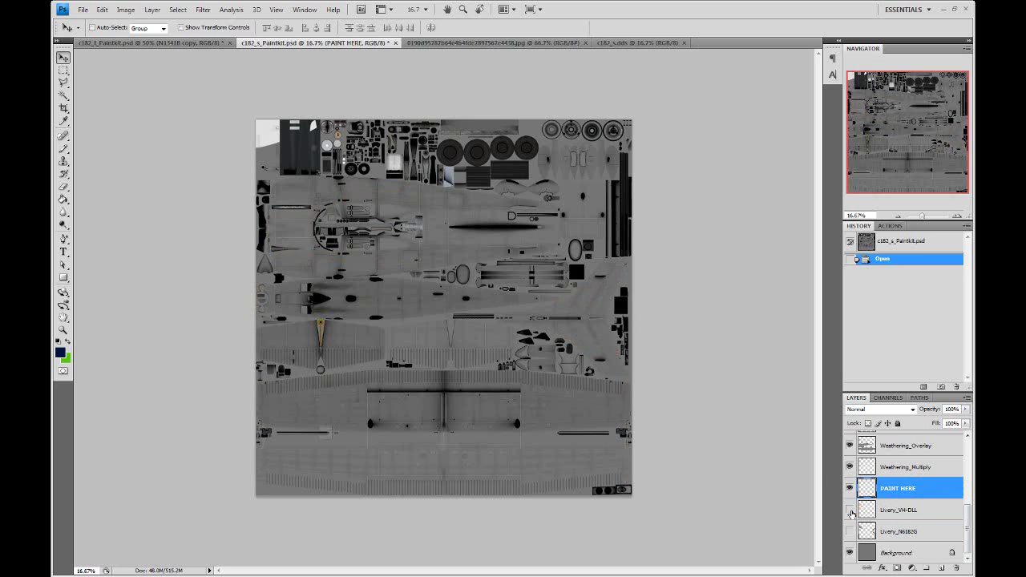
pyautogui.click(149, 42)
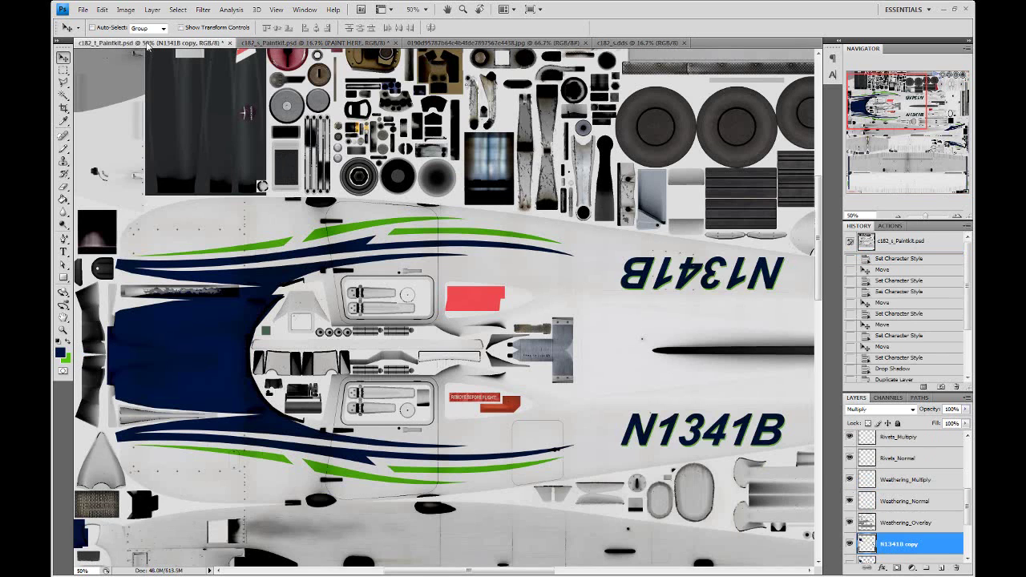
# Step: Duplicate the N1341B copy layer into c182_s_Paintkit.psd
pyautogui.rightClick(906, 545)
pyautogui.click(894, 255)
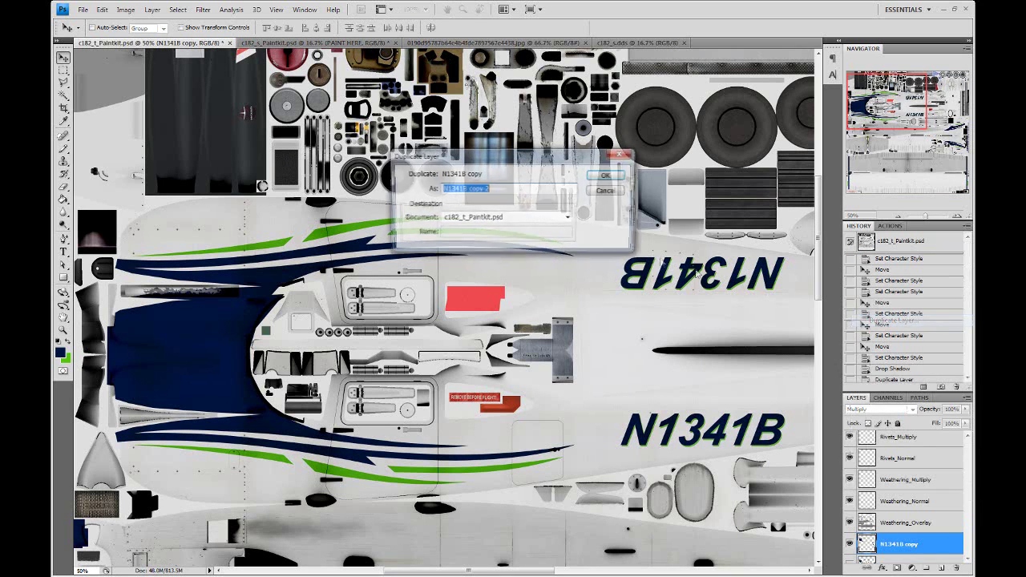
pyautogui.click(529, 217)
pyautogui.click(481, 225)
pyautogui.click(599, 174)
pyautogui.hotkey('ctrl', 'Tab')
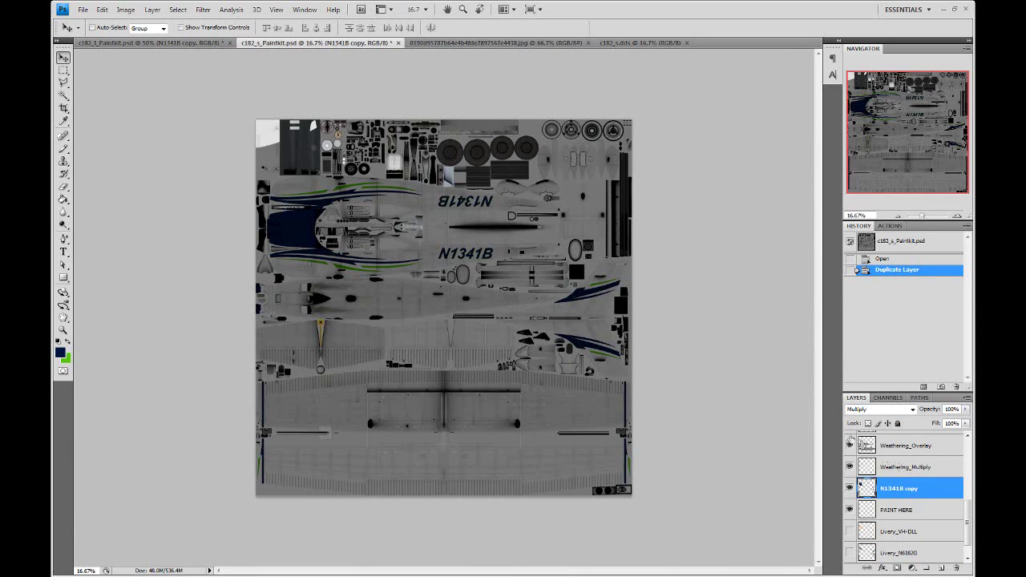
# Step: Zoom to 50% on the tail and trial a polygonal selection around the green stripe
pyautogui.click(957, 216)
pyautogui.click(958, 217)
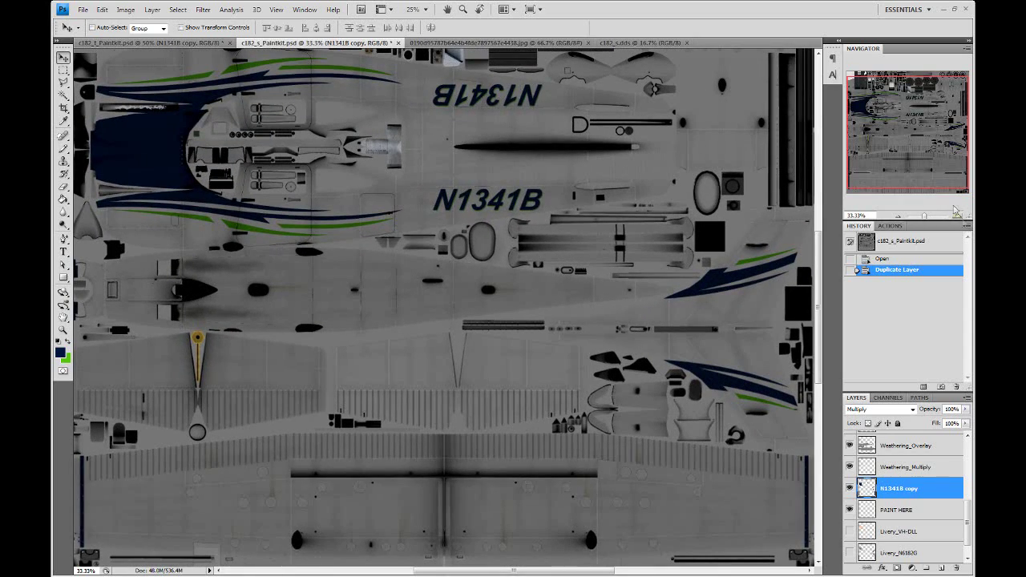
pyautogui.click(956, 217)
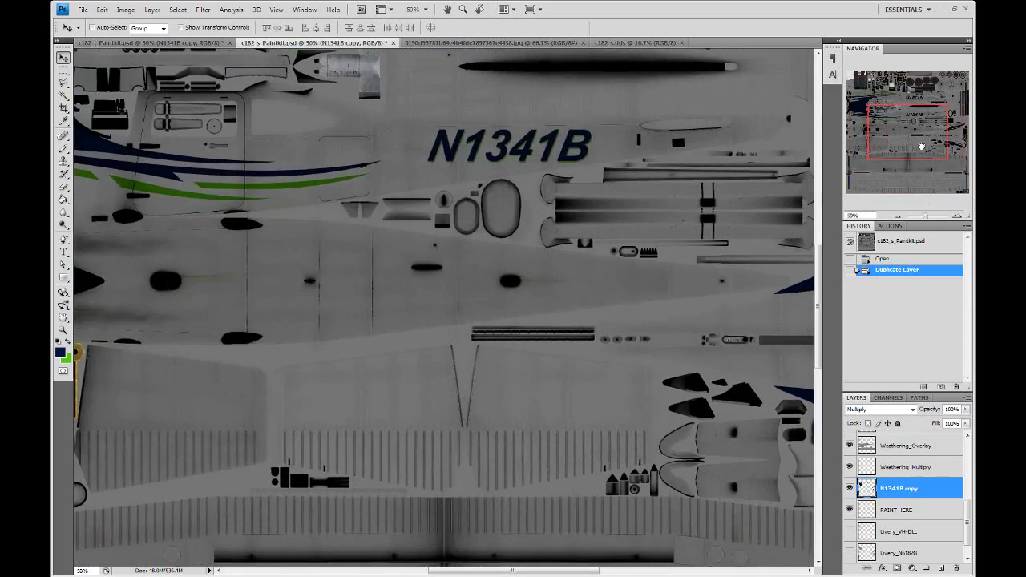
pyautogui.moveTo(890, 136); pyautogui.dragTo(928, 133)
pyautogui.click(62, 82)
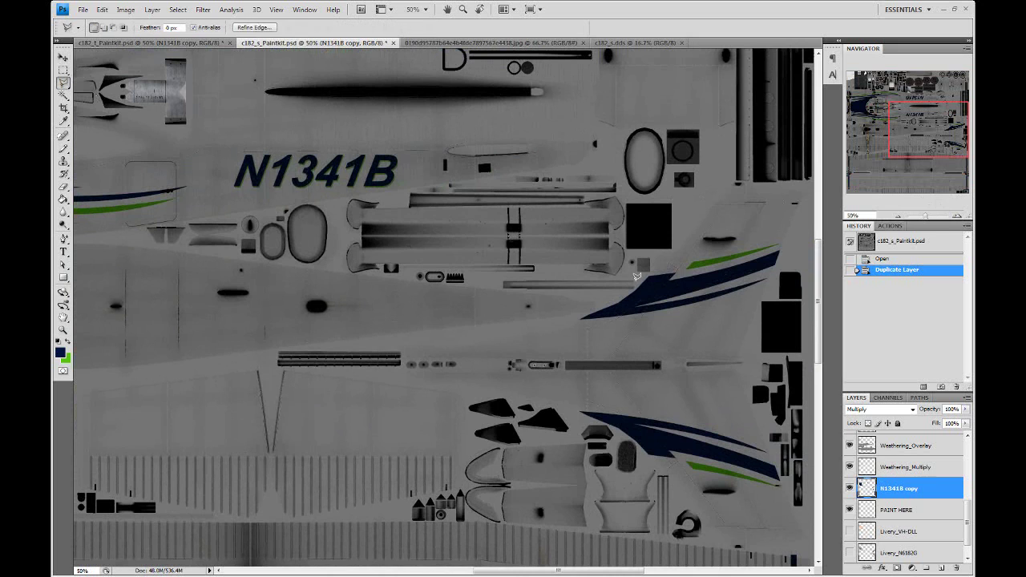
pyautogui.moveTo(731, 261); pyautogui.dragTo(794, 238)
pyautogui.doubleClick(695, 249)
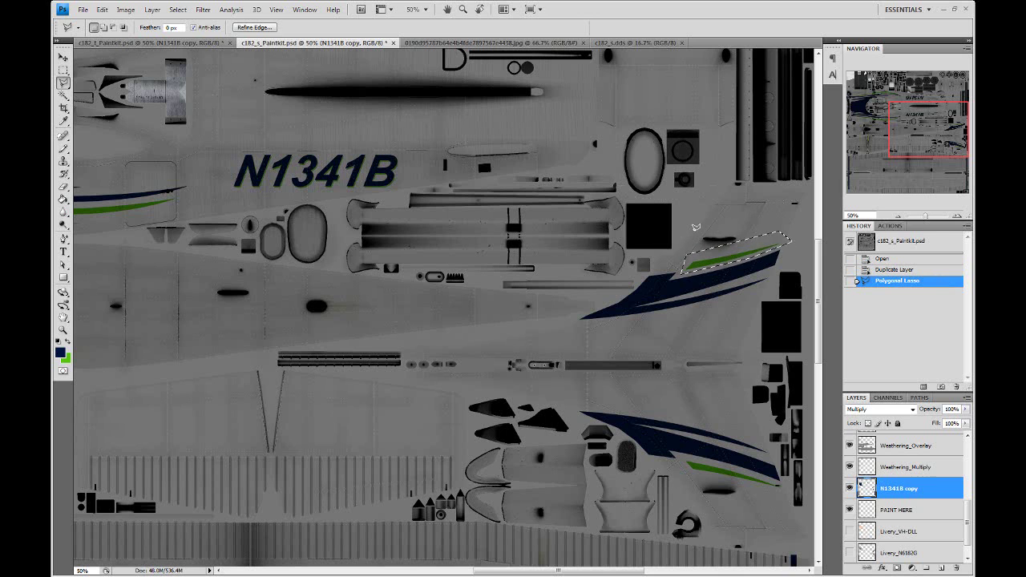
pyautogui.hotkey('ctrl', 'd')
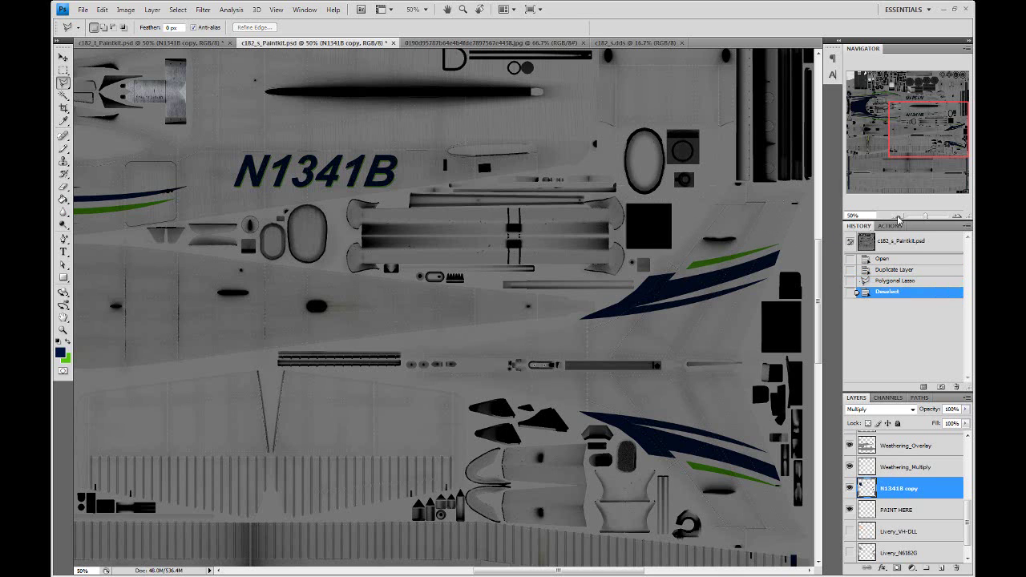
# Step: Zoom back to 25% and switch the N1341B copy layer from Multiply to Normal blending
pyautogui.click(899, 217)
pyautogui.click(899, 216)
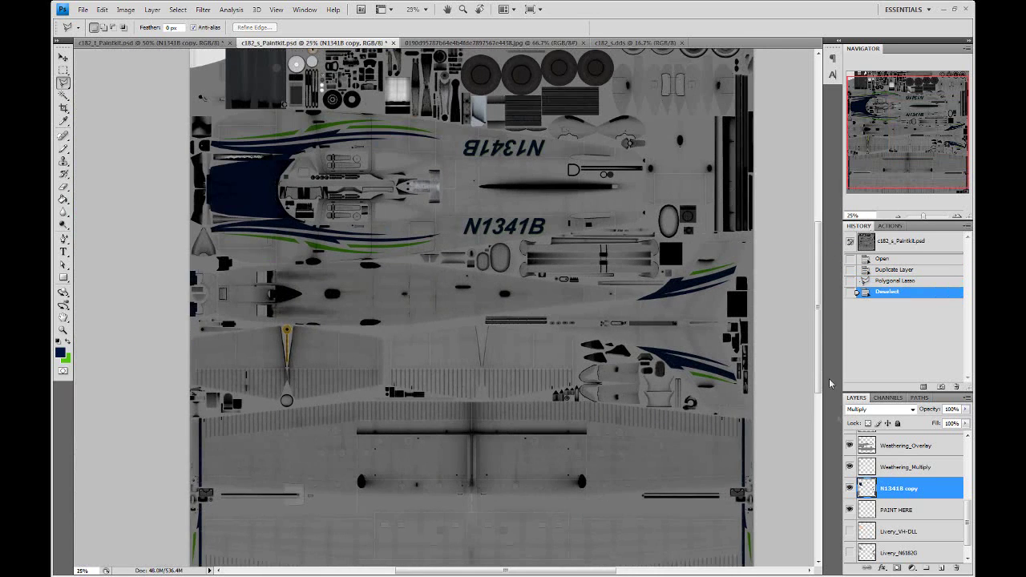
pyautogui.click(849, 487)
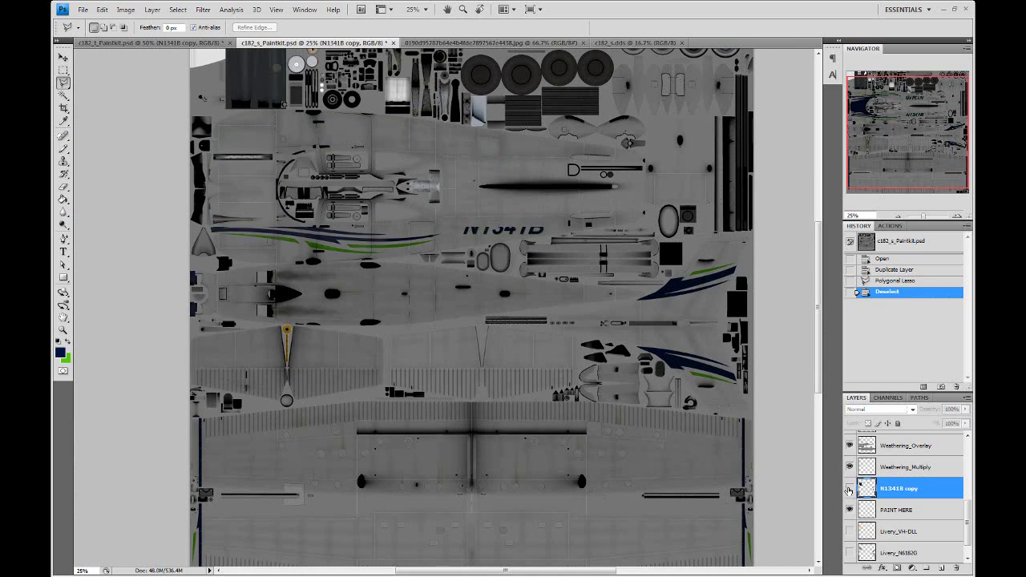
pyautogui.click(860, 410)
pyautogui.click(855, 145)
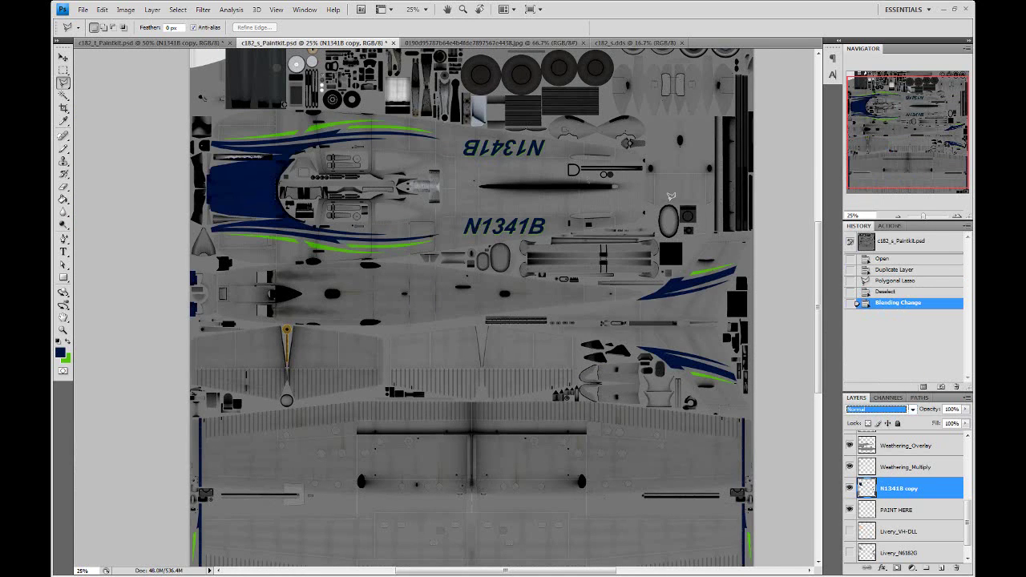
pyautogui.click(63, 70)
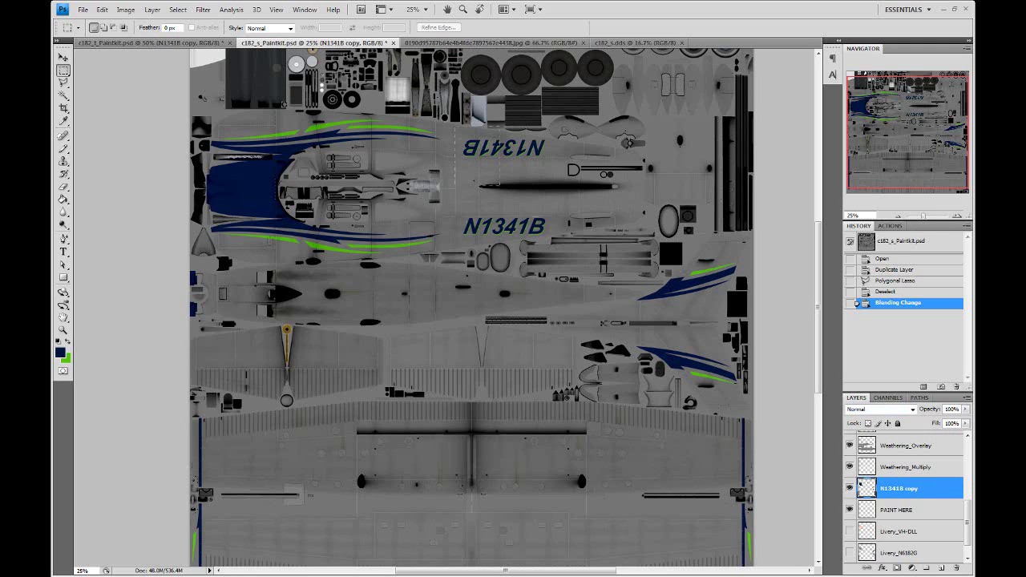
# Step: Compare liveries by toggling the N1341B copy layer, then lower its opacity to 46%
pyautogui.moveTo(573, 248); pyautogui.dragTo(574, 250)
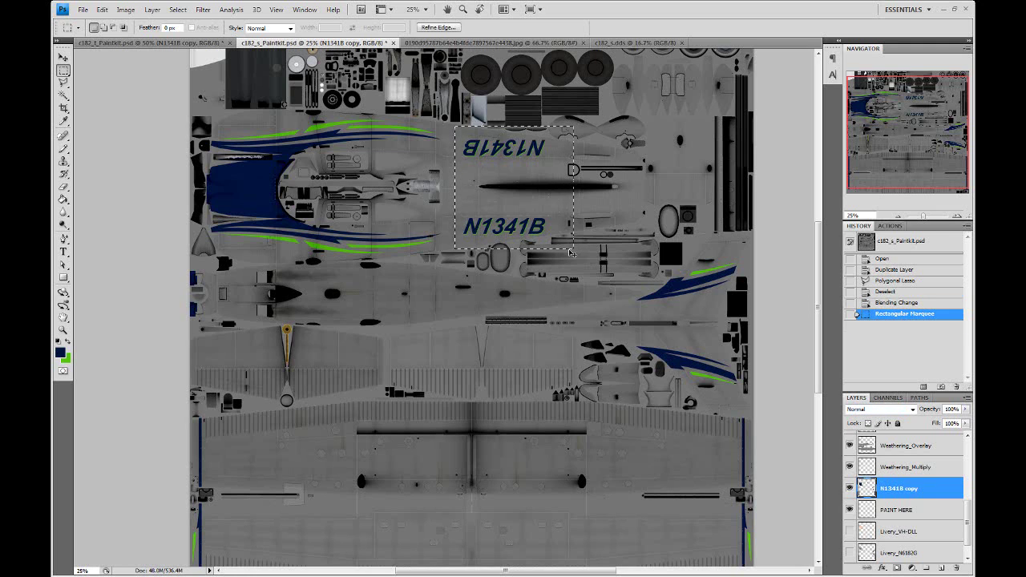
pyautogui.click(567, 234)
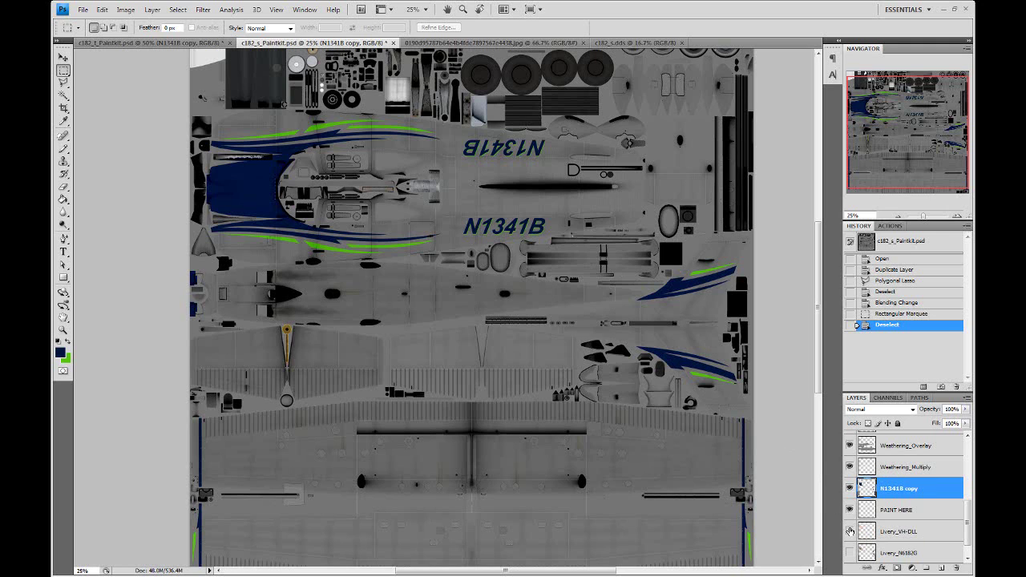
pyautogui.click(850, 488)
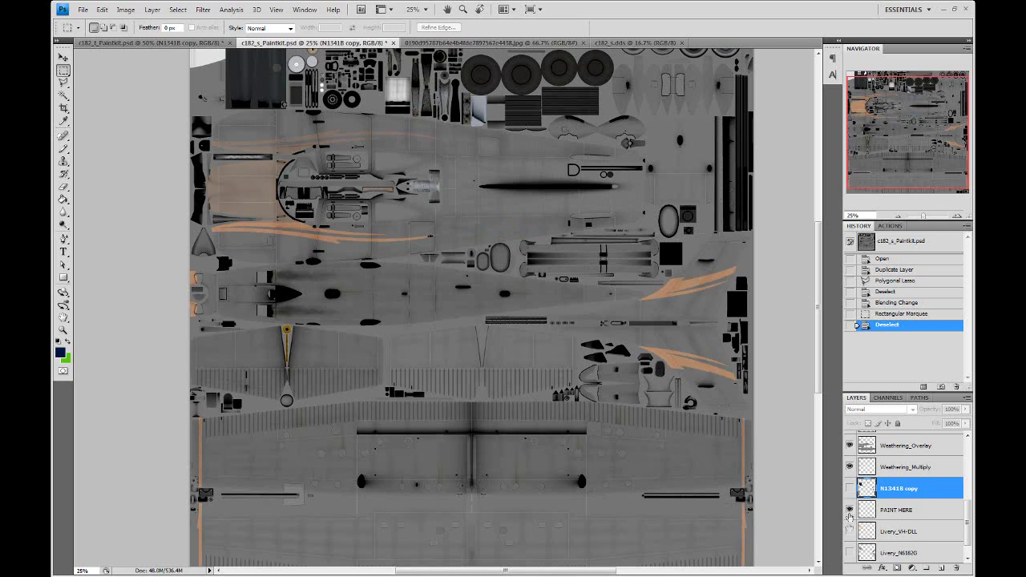
pyautogui.click(849, 488)
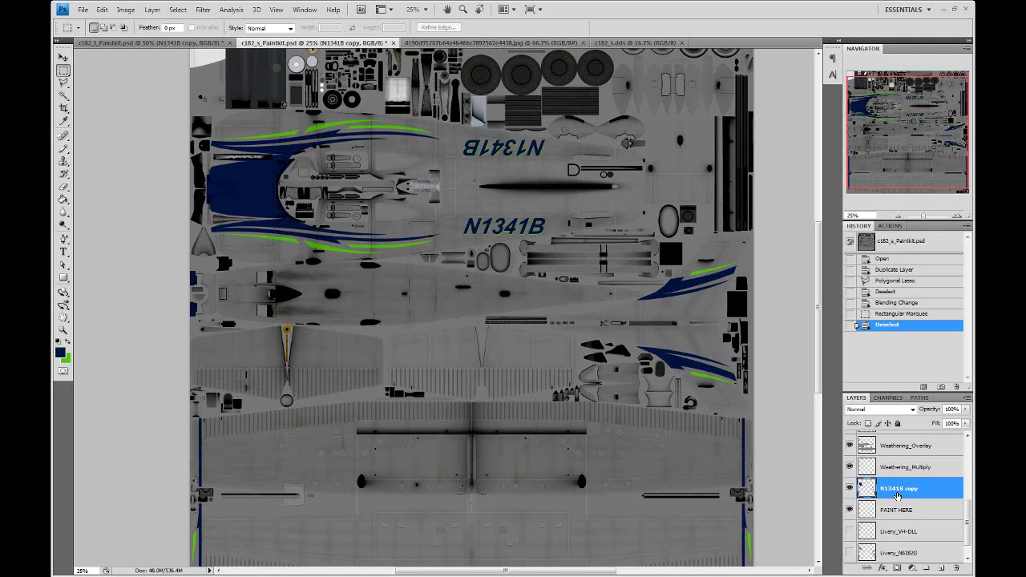
pyautogui.click(965, 409)
pyautogui.moveTo(963, 422); pyautogui.dragTo(937, 426)
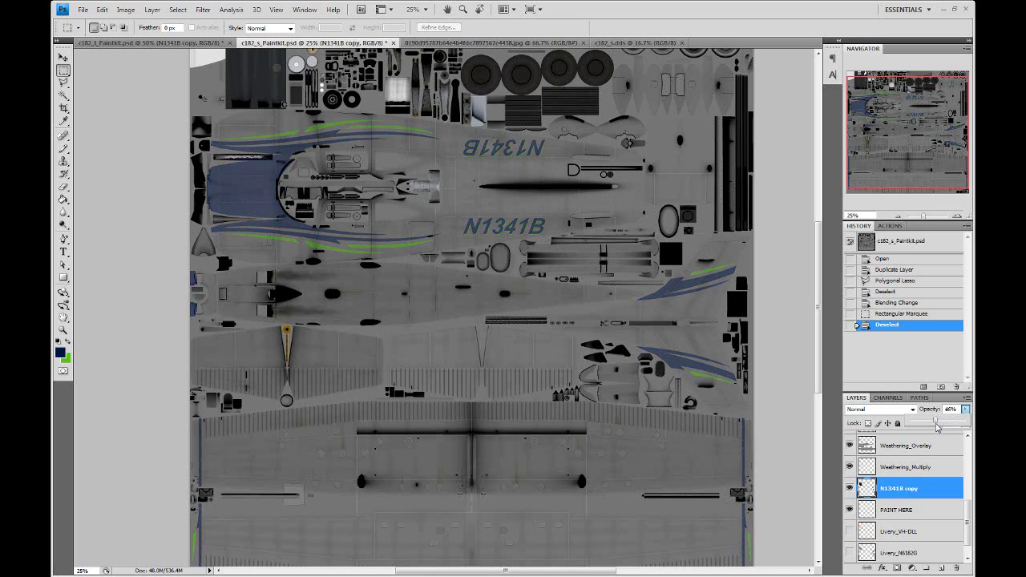
# Step: Flatten the image, discarding hidden layers, and select the whole canvas
pyautogui.click(152, 9)
pyautogui.click(176, 369)
pyautogui.click(493, 221)
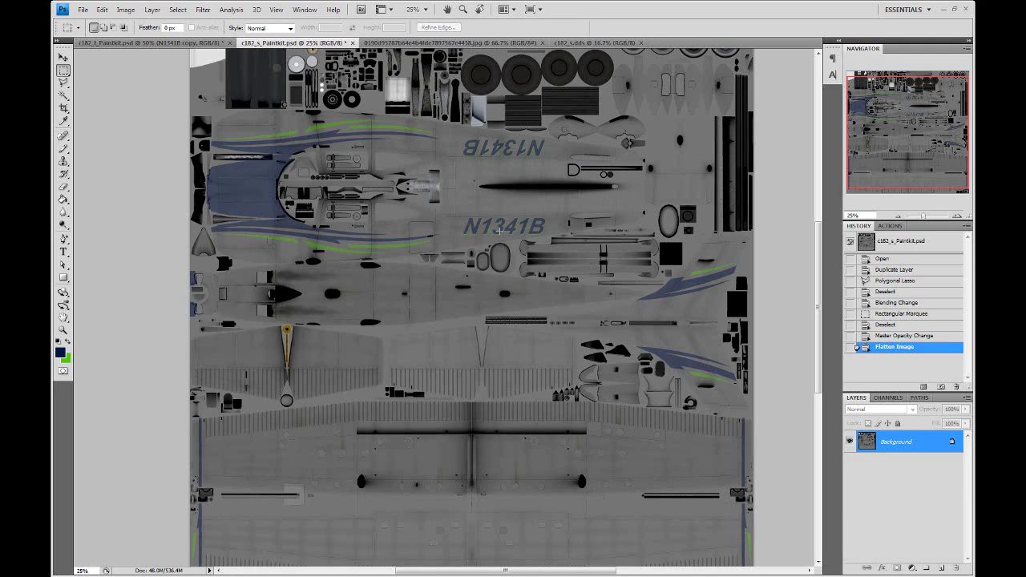
pyautogui.hotkey('ctrl', 'a')
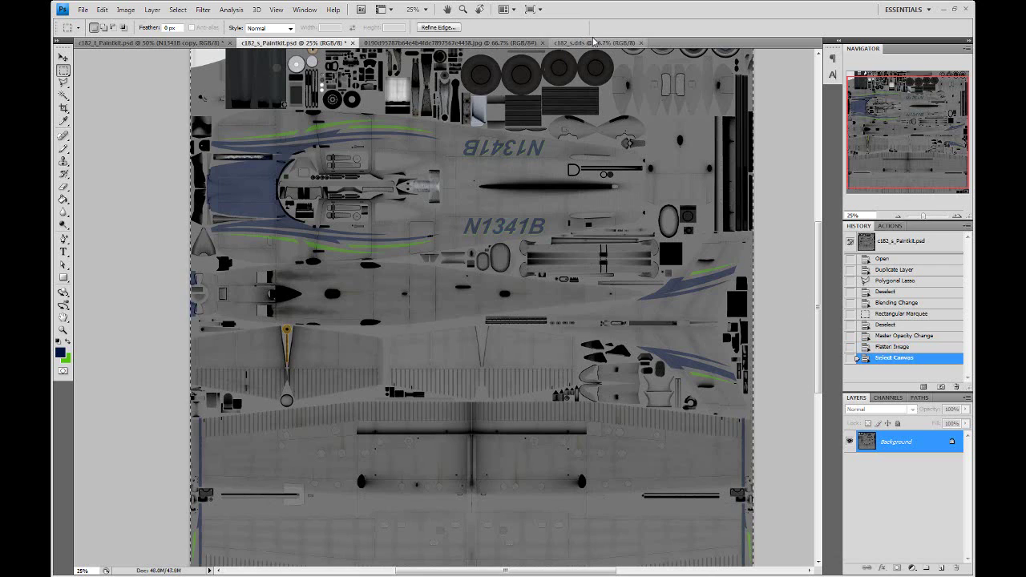
# Step: Paste the N1341B livery into c182_s.dds and flatten it into the background
pyautogui.click(589, 44)
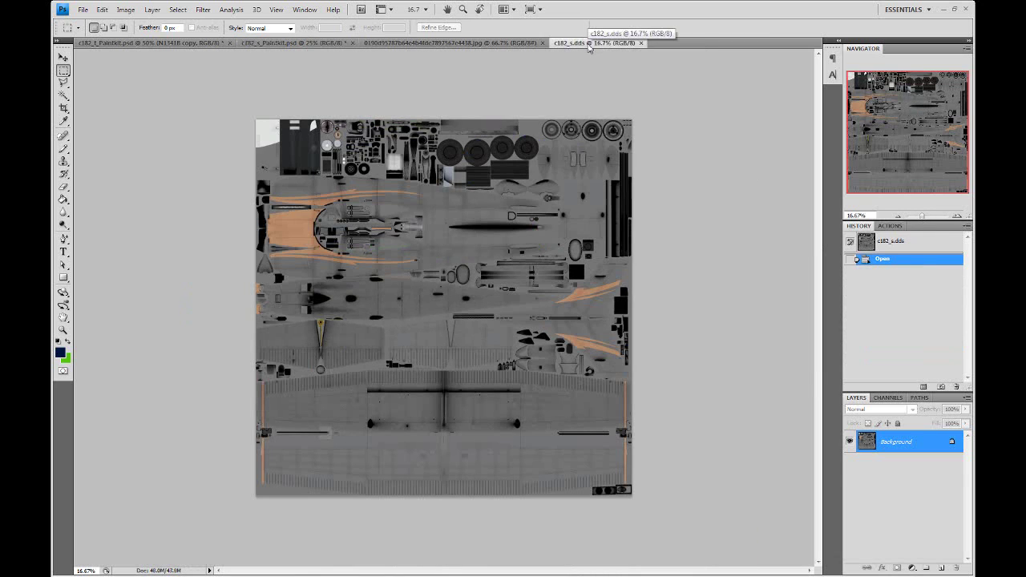
pyautogui.hotkey('ctrl', 'v')
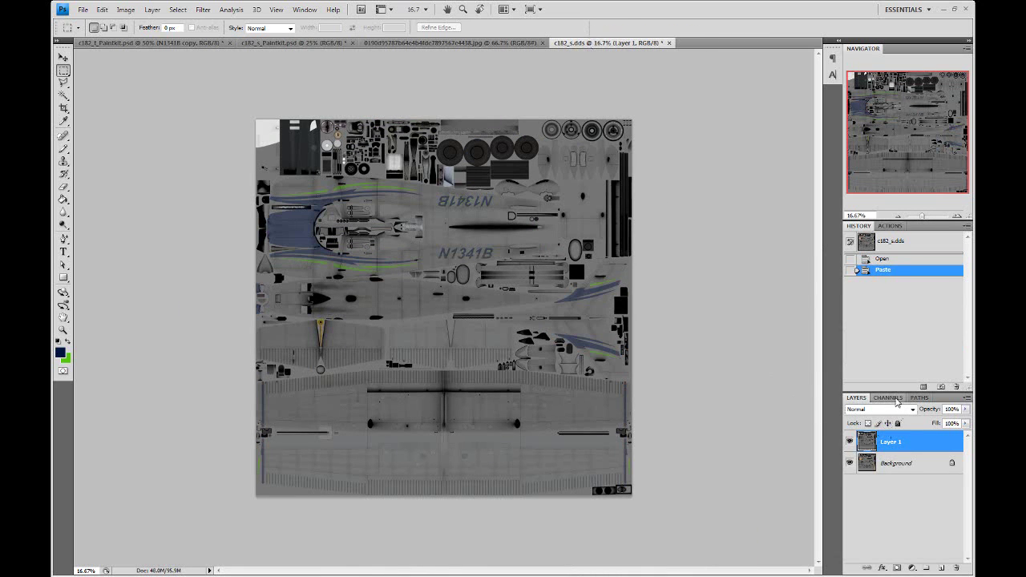
pyautogui.click(889, 398)
pyautogui.click(857, 398)
pyautogui.click(152, 9)
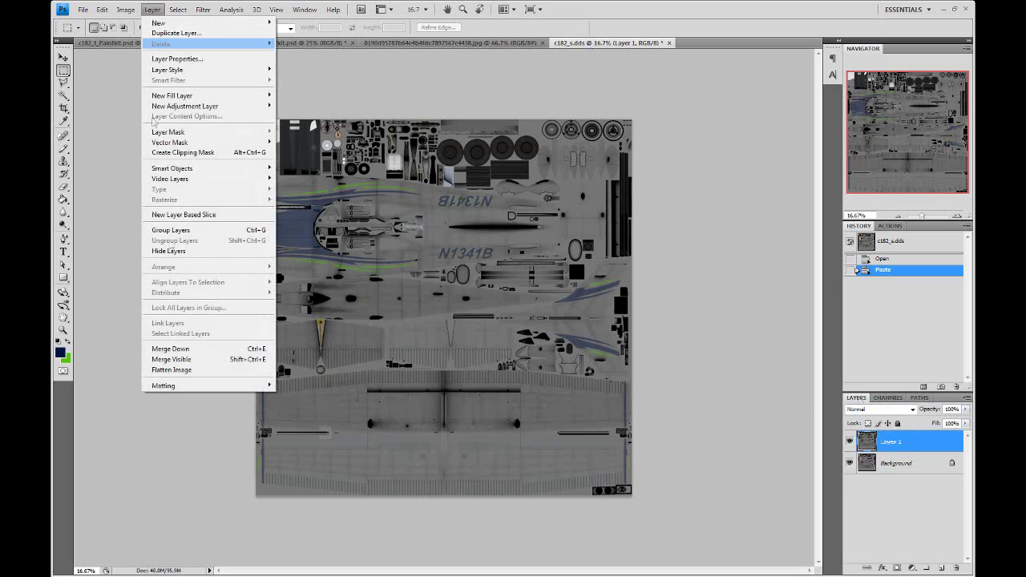
pyautogui.click(186, 371)
# Step: Save the texture as a 32 bits/pixel Targa c182_s.tga and quit without saving the paintkit
pyautogui.click(83, 9)
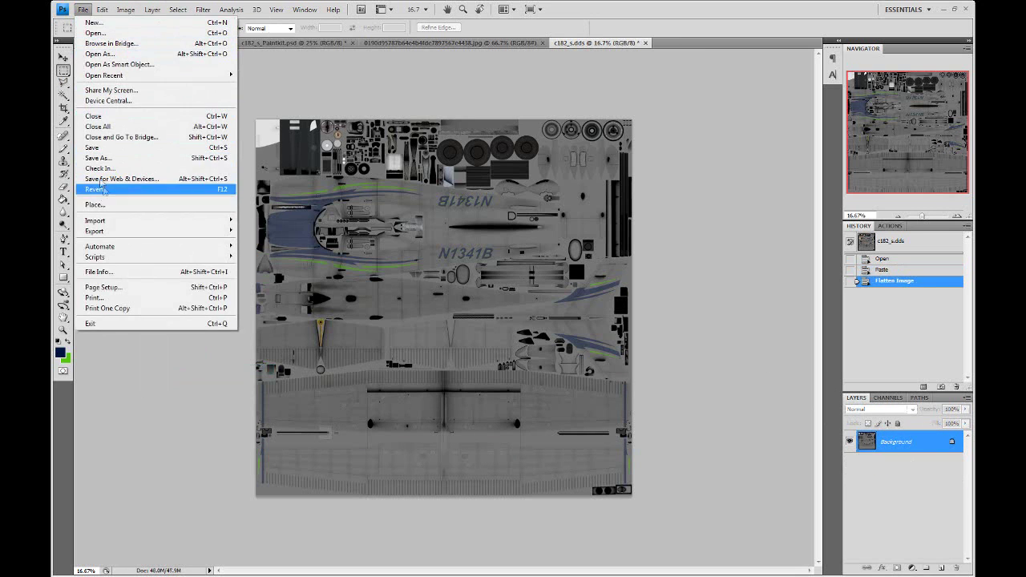
pyautogui.click(104, 159)
pyautogui.click(497, 418)
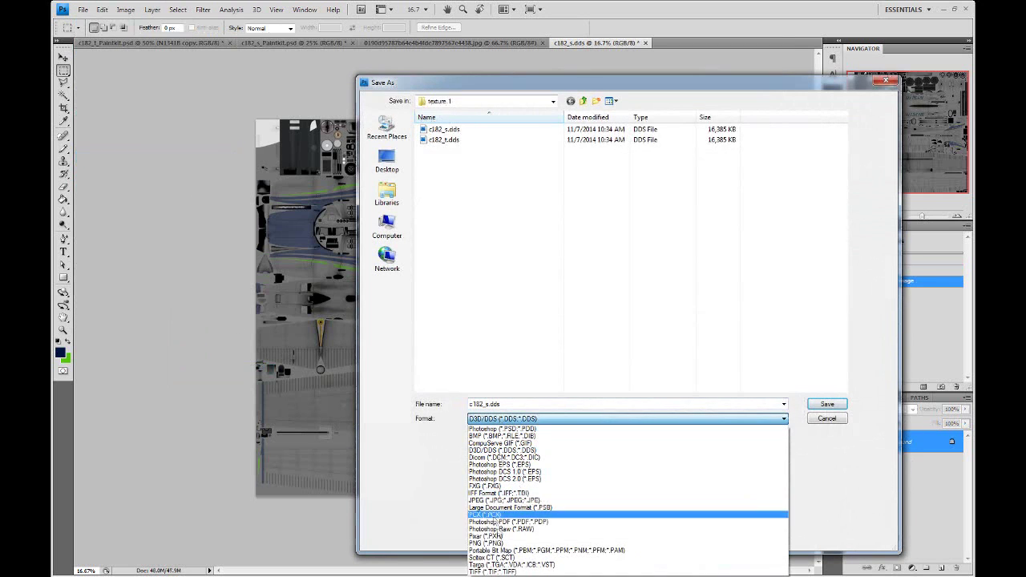
pyautogui.click(501, 564)
pyautogui.click(823, 404)
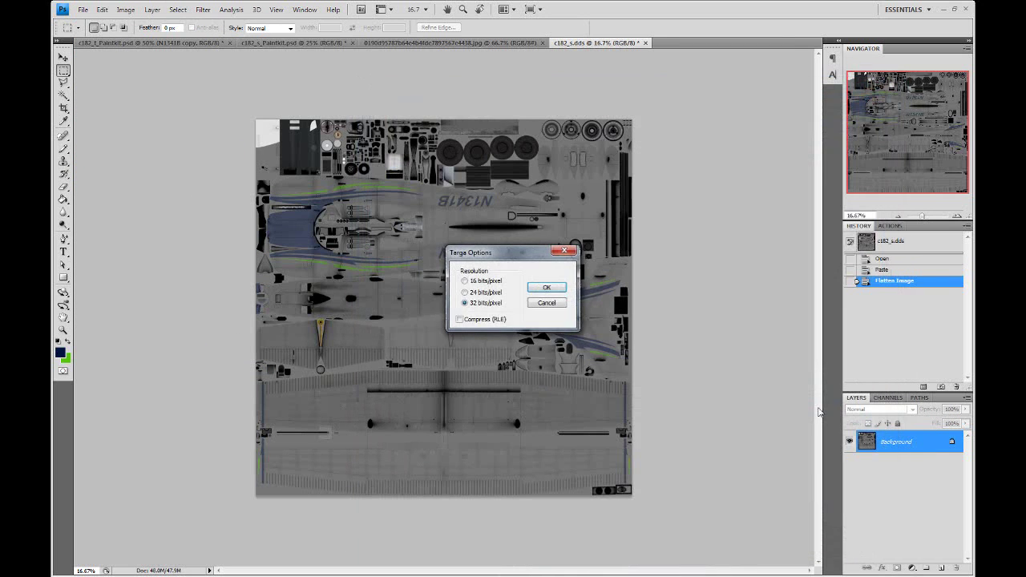
pyautogui.click(546, 289)
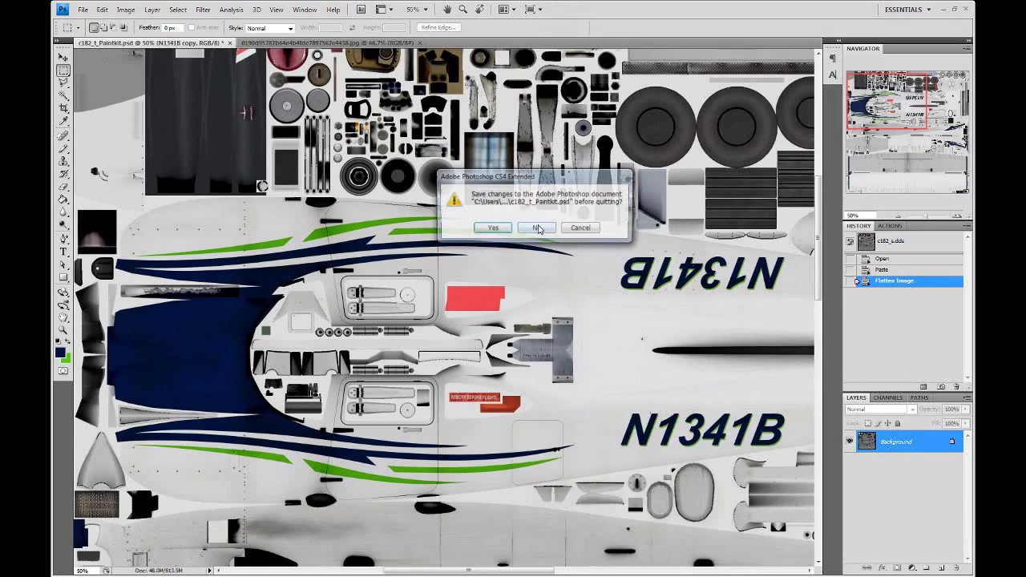
pyautogui.click(538, 229)
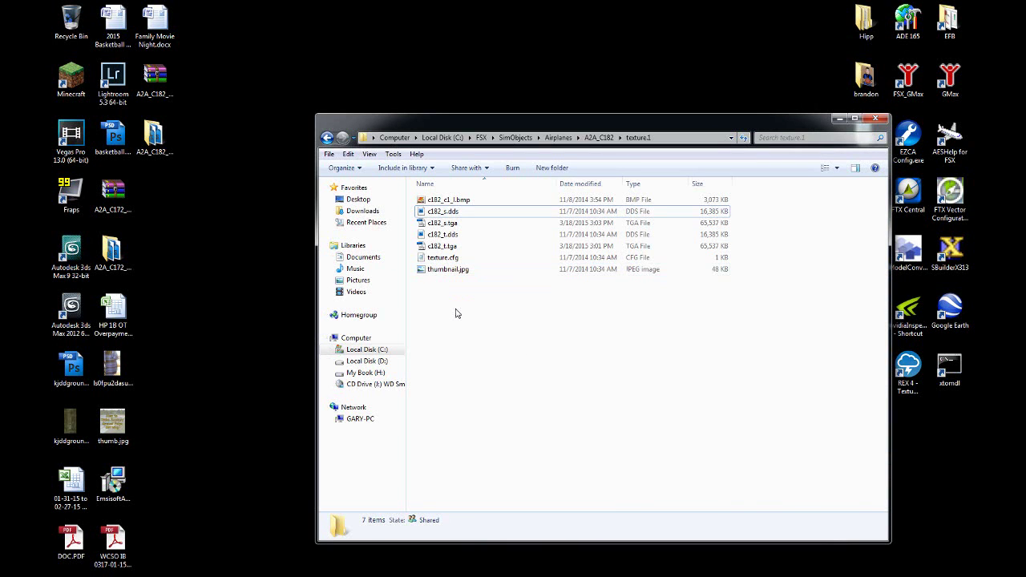
# Step: Copy the texture.1 folder in A2A_C182, rename the copy texture.5, and open it
pyautogui.click(326, 137)
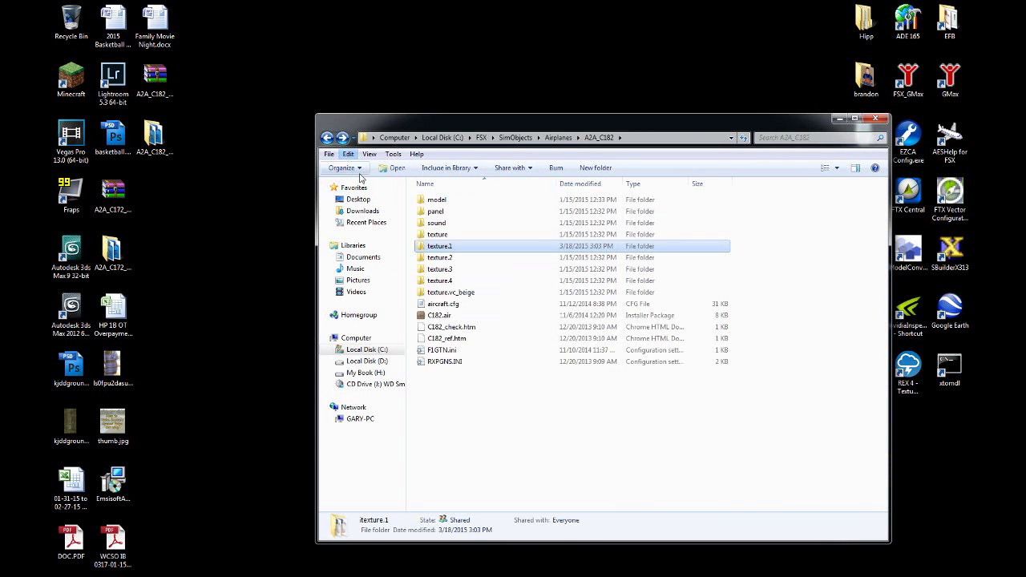
pyautogui.moveTo(441, 250); pyautogui.dragTo(469, 395)
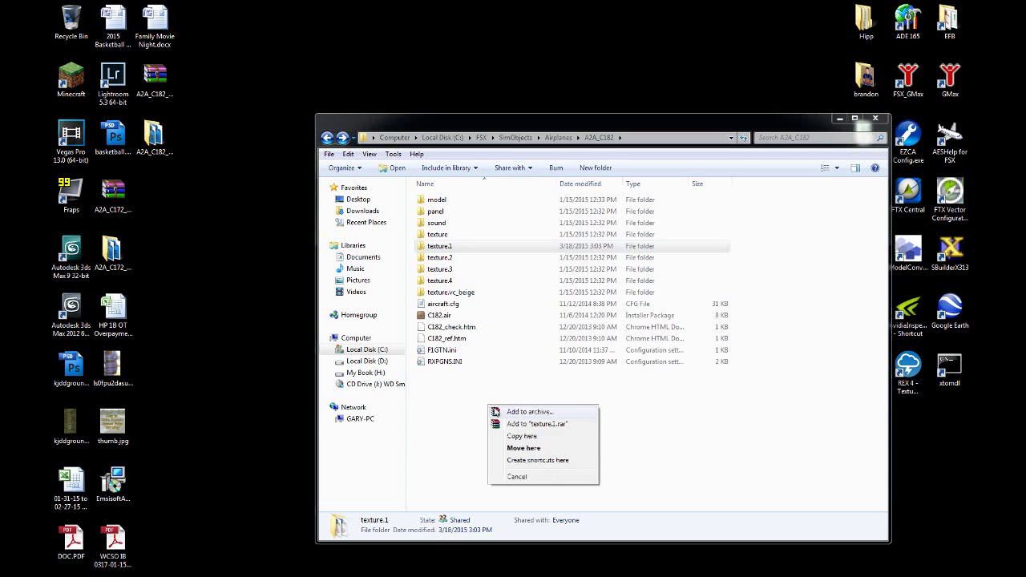
pyautogui.click(502, 437)
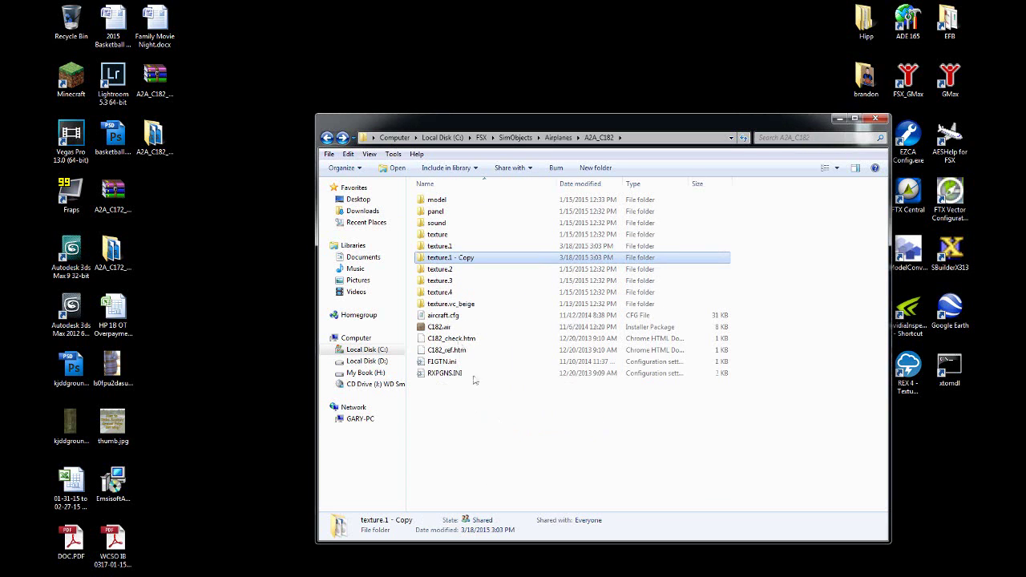
pyautogui.click(456, 257)
pyautogui.press('End')
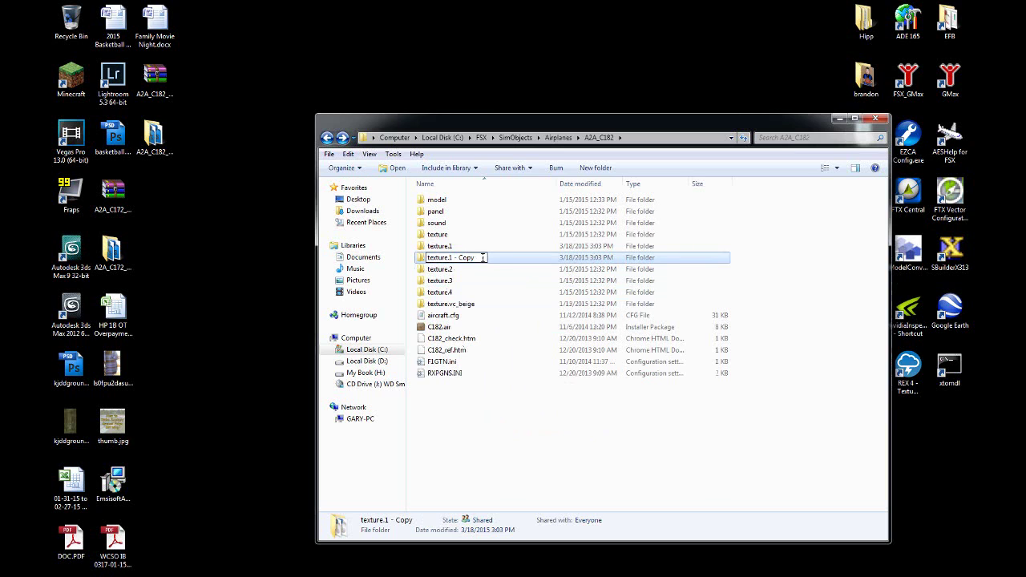
pyautogui.press('BackSpace')
pyautogui.press('BackSpace')
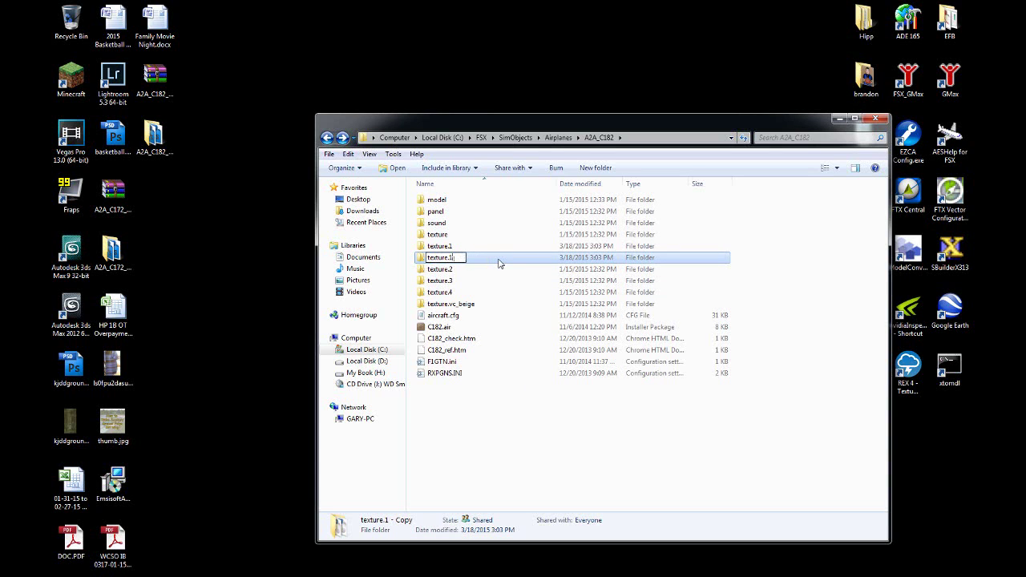
pyautogui.write('5')
pyautogui.click(502, 446)
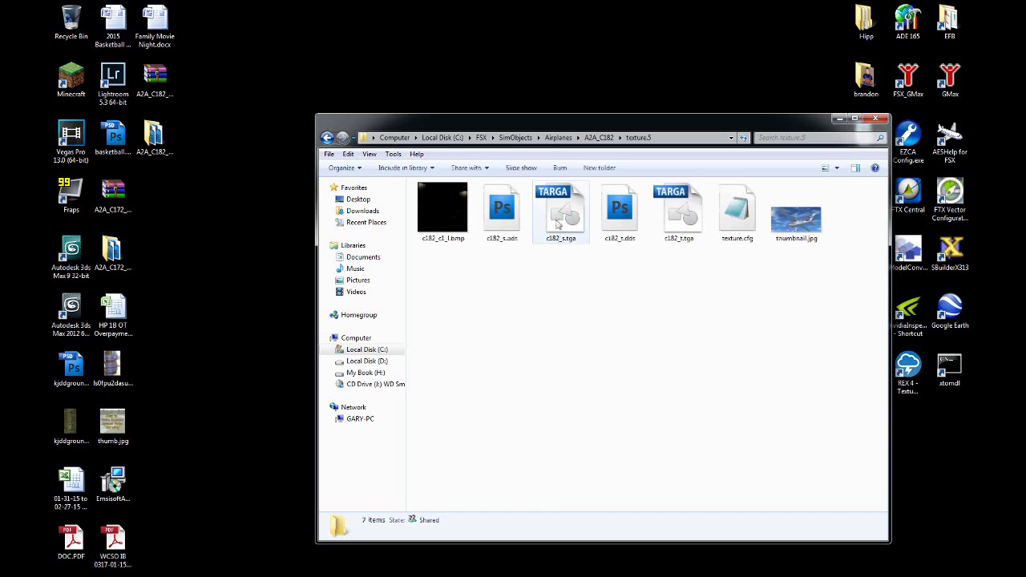
# Step: Choose a program for c182_t.tga without making it the default for Targa files
pyautogui.click(680, 232)
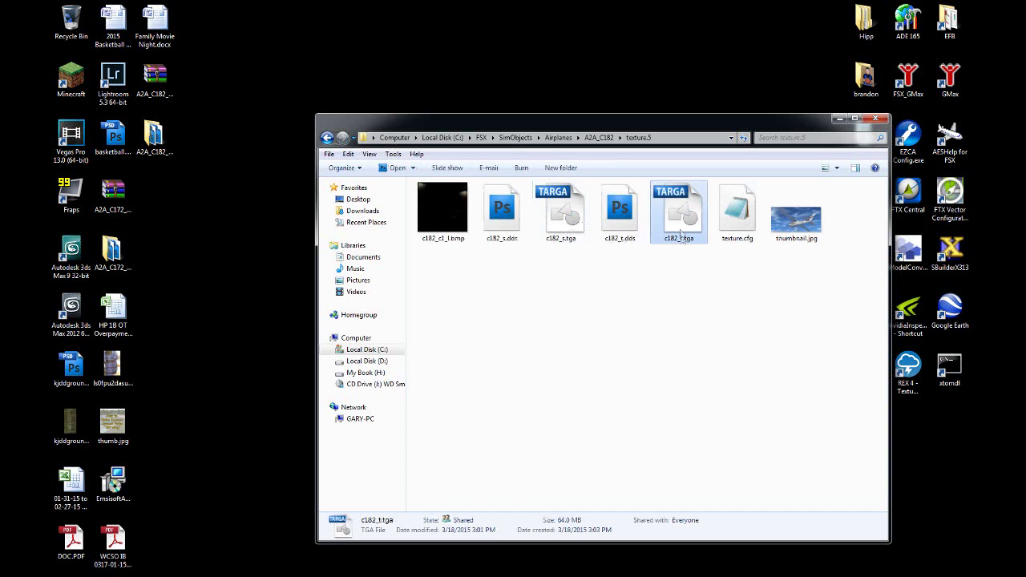
pyautogui.rightClick(682, 228)
pyautogui.moveTo(715, 265)
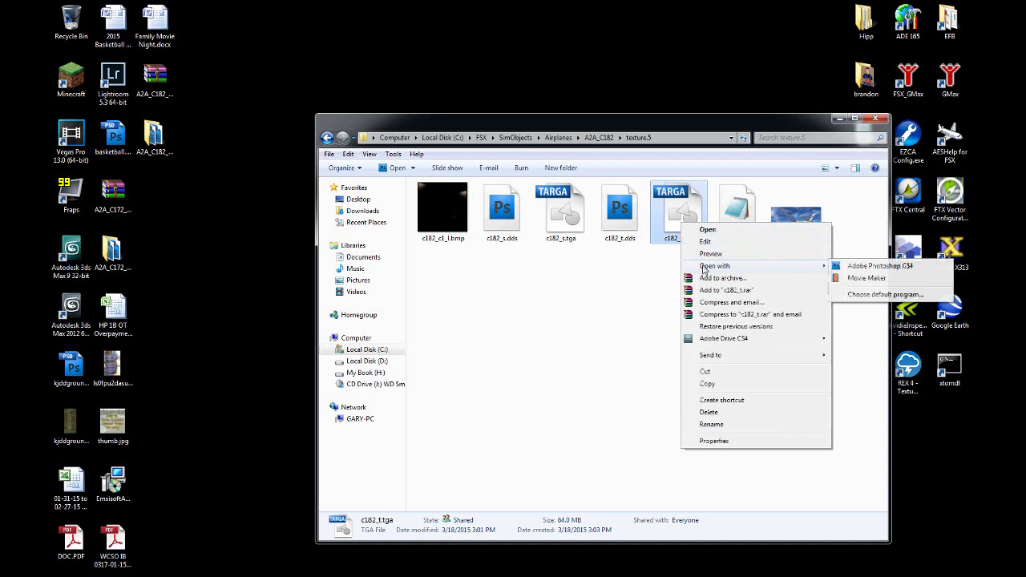
pyautogui.click(853, 295)
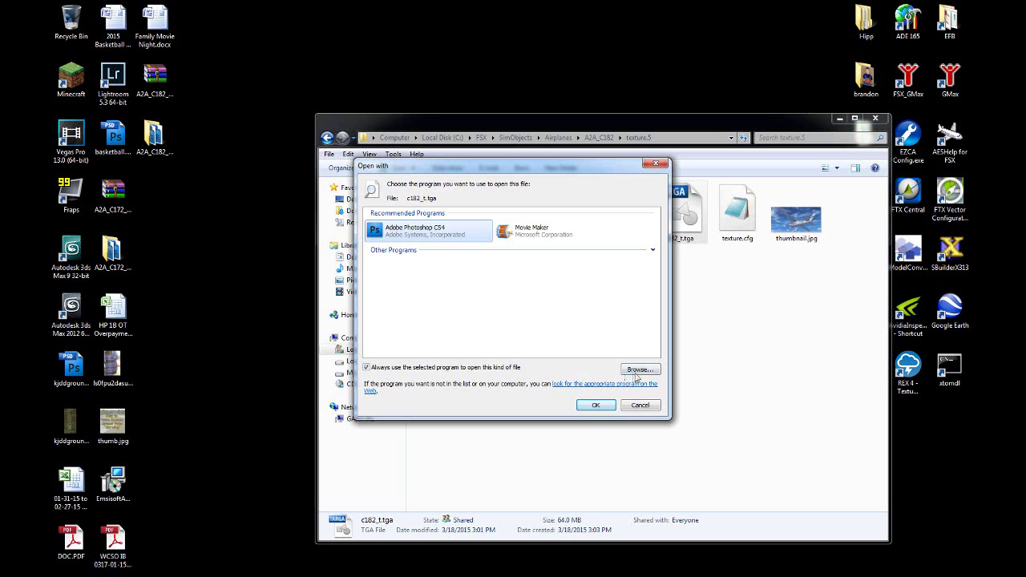
pyautogui.click(640, 369)
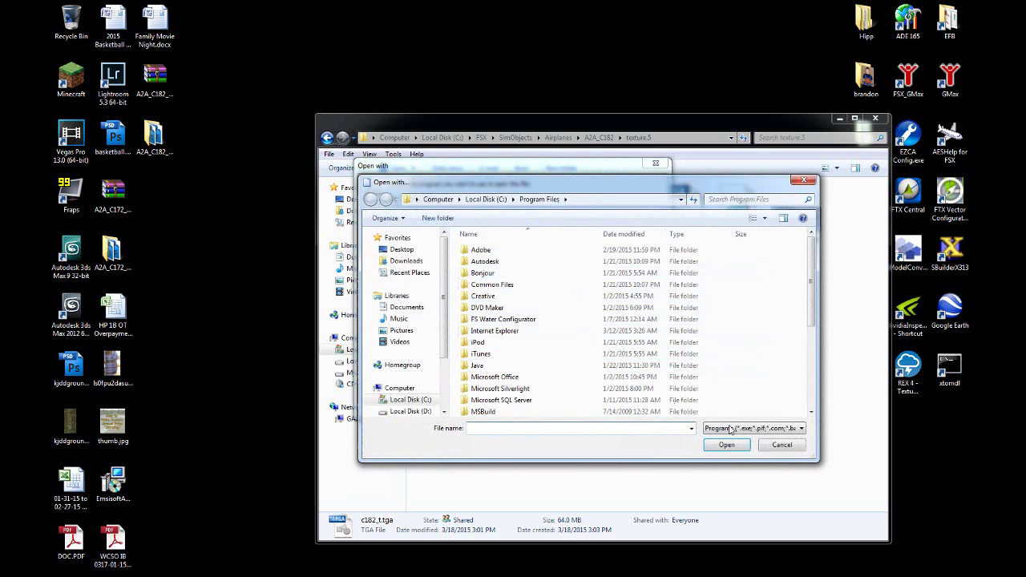
pyautogui.click(782, 446)
pyautogui.click(365, 368)
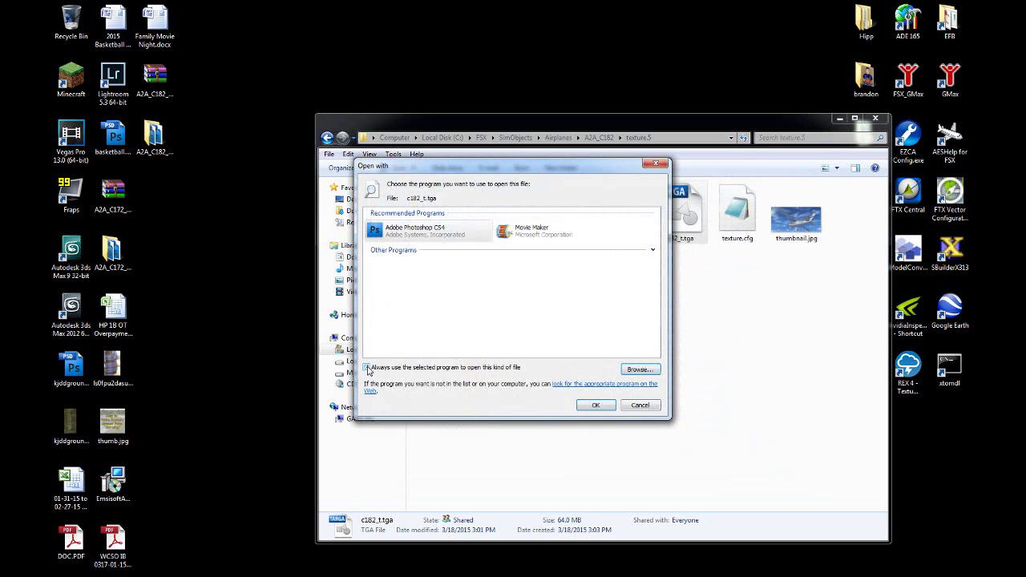
pyautogui.click(638, 370)
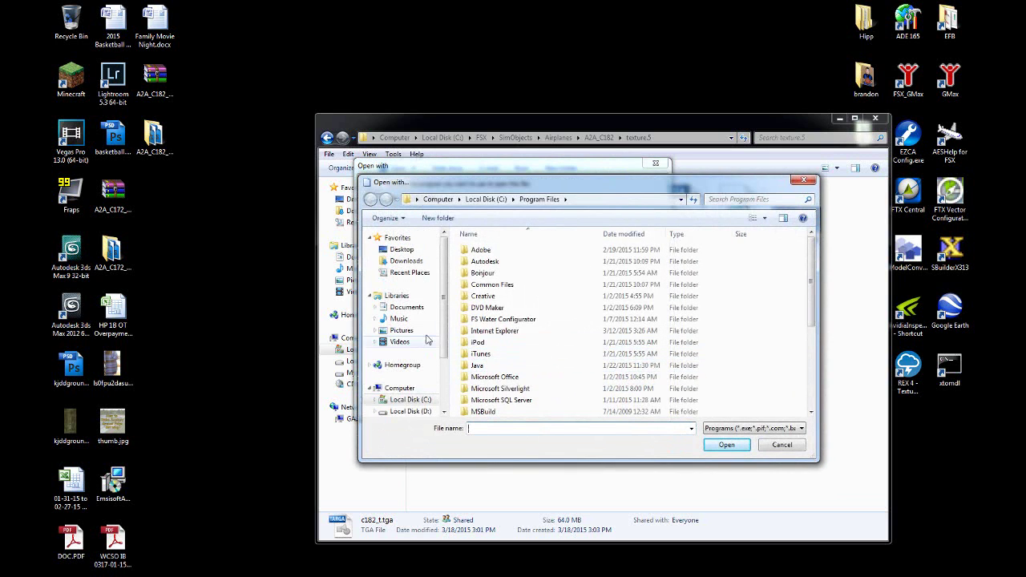
# Step: Pick ImageTool.exe from C:\Lockheed Martin\P3SDK\Environment SDK and open c182_t.tga with it
pyautogui.scroll(-1, 400, 336)
pyautogui.scroll(-2, 513, 363)
pyautogui.scroll(-2, 521, 364)
pyautogui.scroll(2, 528, 364)
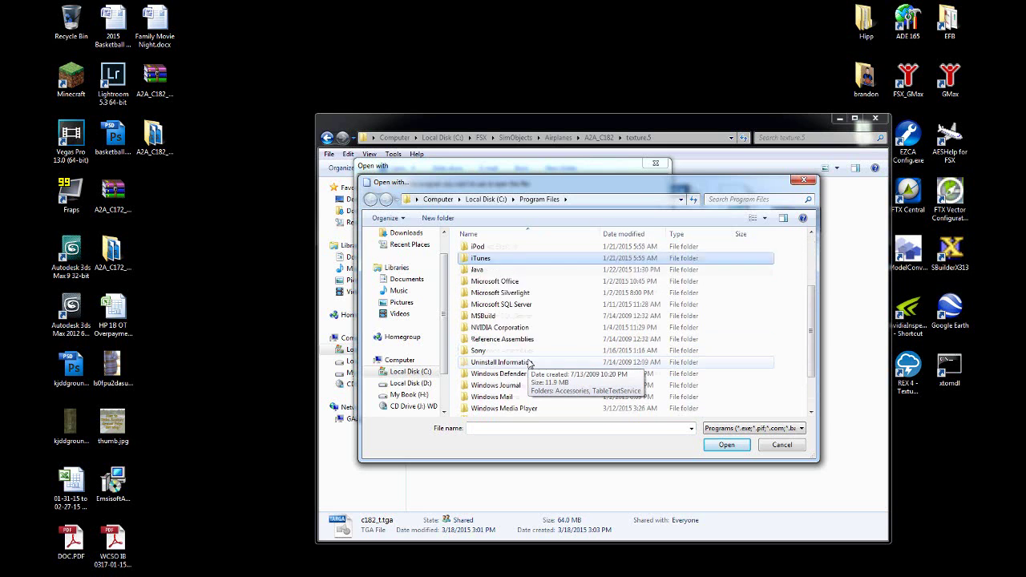
pyautogui.scroll(2, 528, 363)
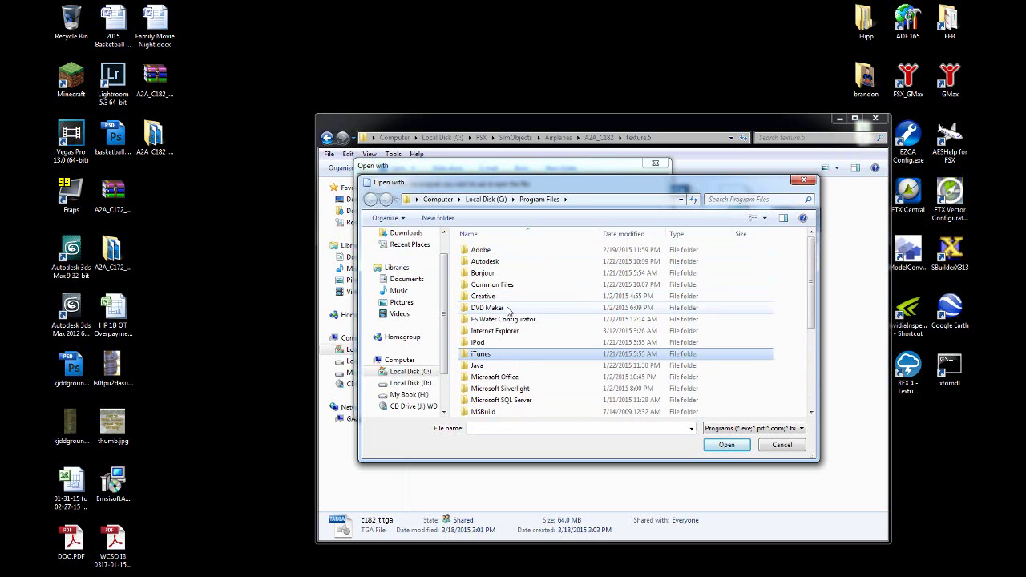
pyautogui.scroll(-3, 507, 309)
pyautogui.scroll(1, 507, 313)
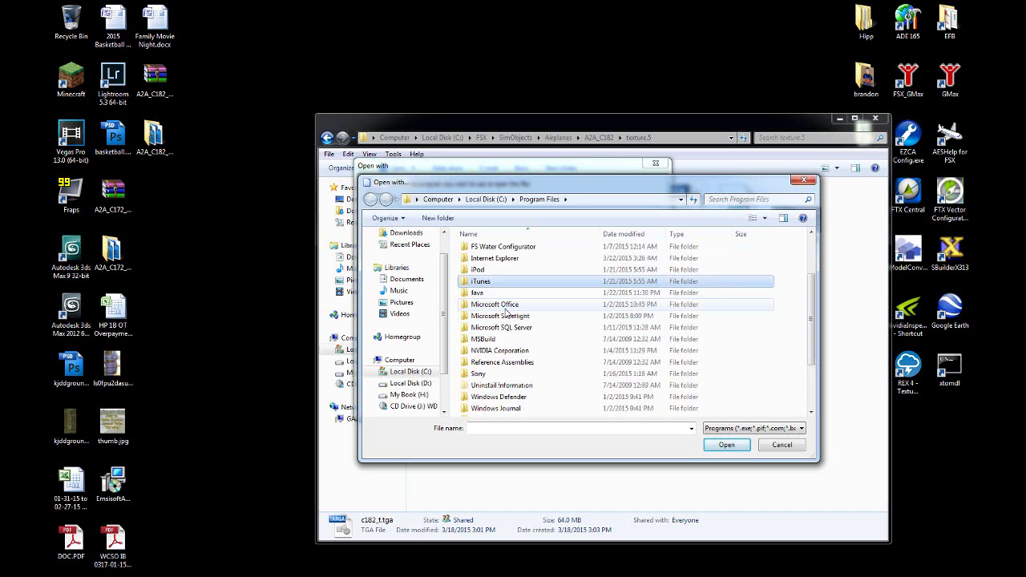
pyautogui.scroll(2, 514, 317)
pyautogui.click(488, 200)
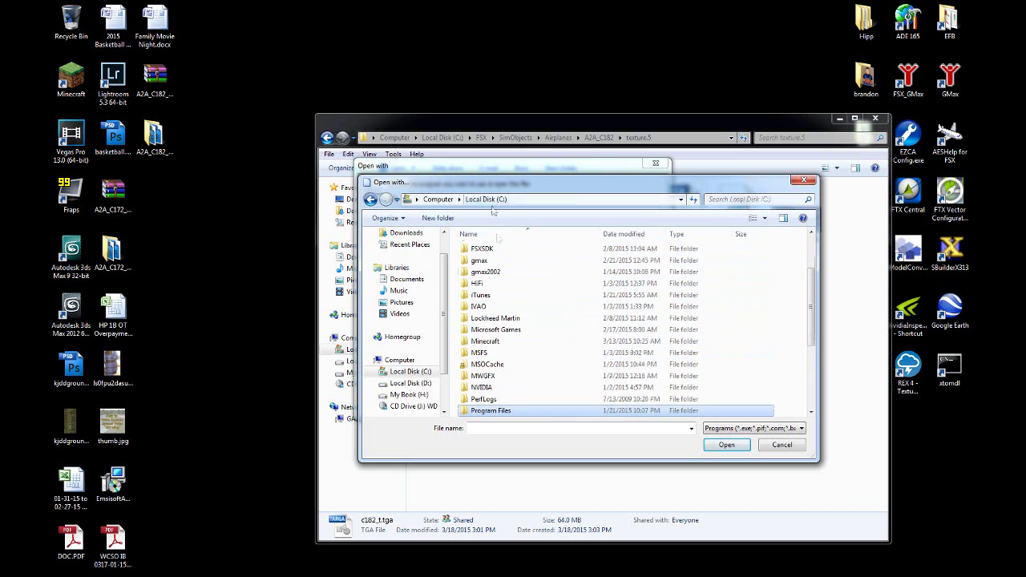
pyautogui.doubleClick(513, 319)
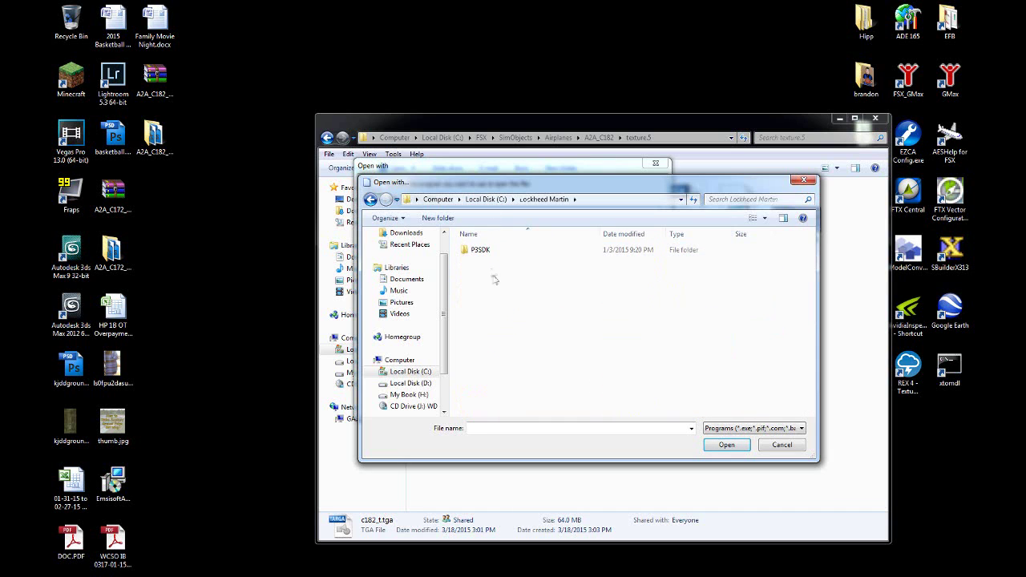
pyautogui.doubleClick(485, 251)
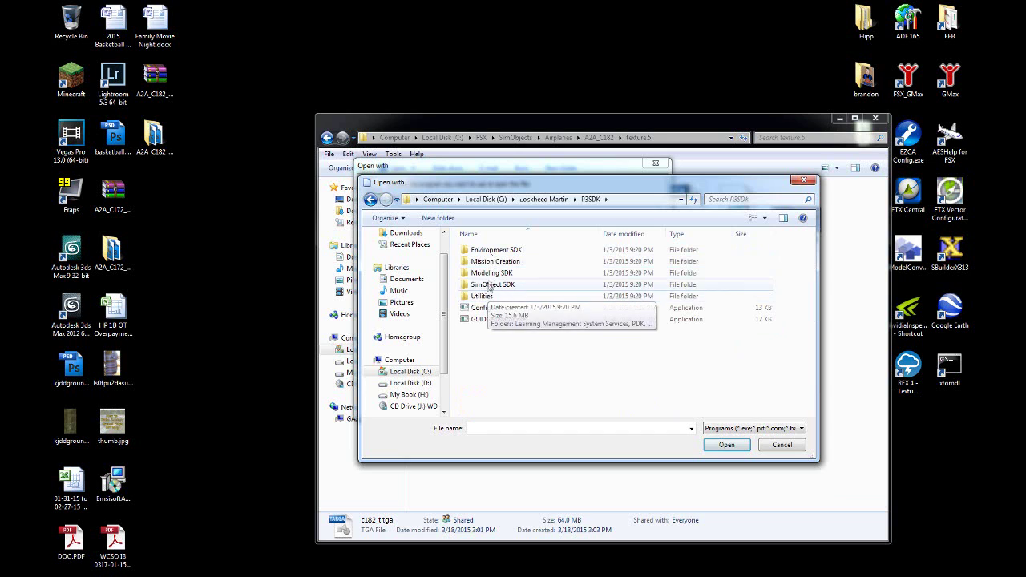
pyautogui.doubleClick(501, 252)
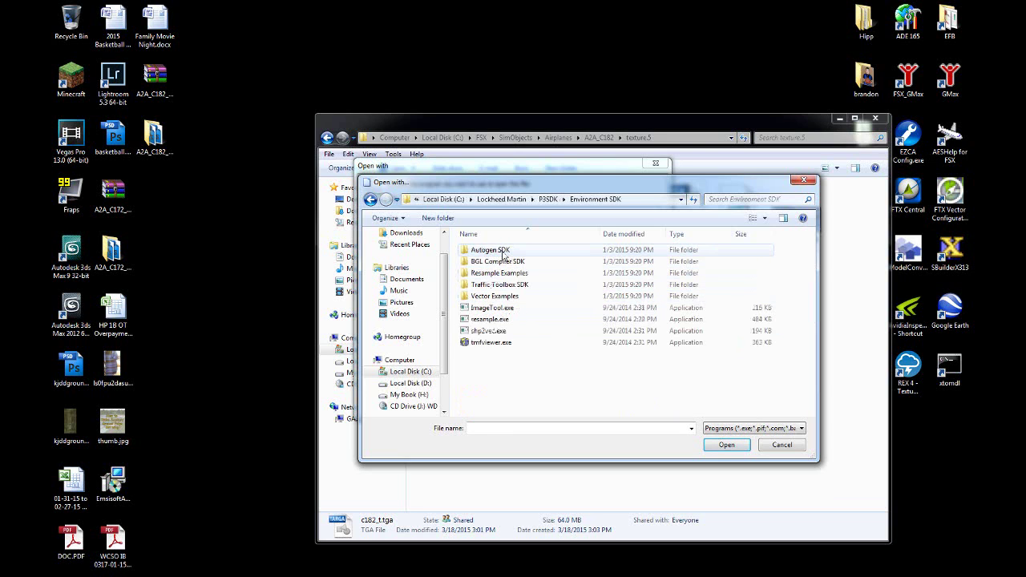
pyautogui.click(483, 309)
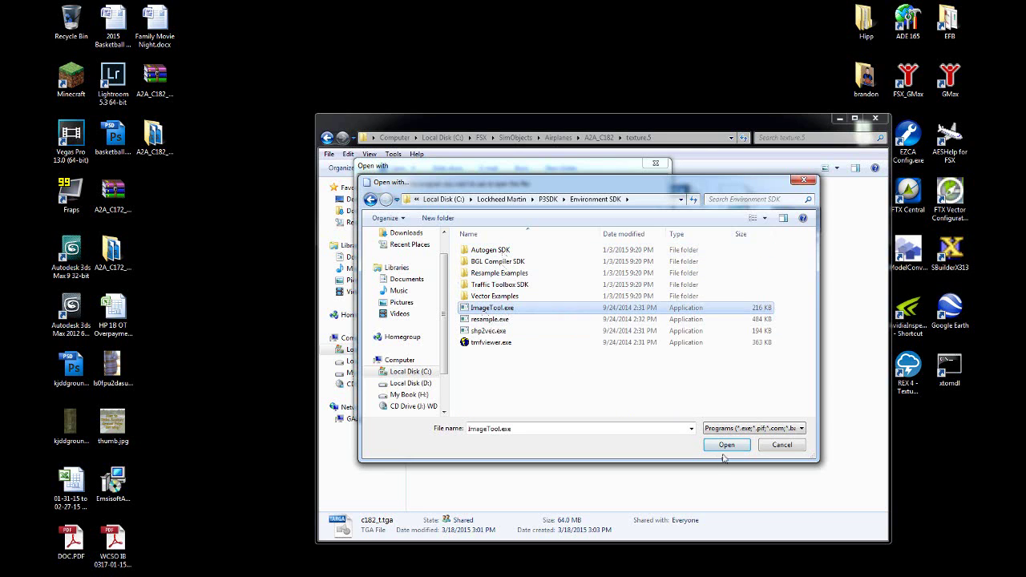
pyautogui.click(726, 446)
pyautogui.click(594, 405)
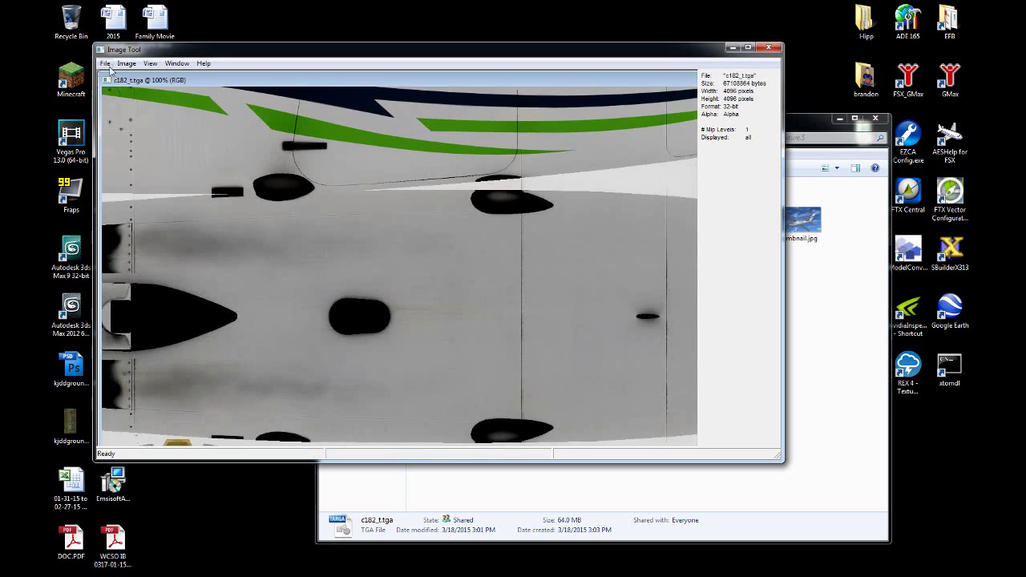
# Step: Open c182_s.tga and save it as c182_s.dds, replacing the existing file
pyautogui.click(105, 63)
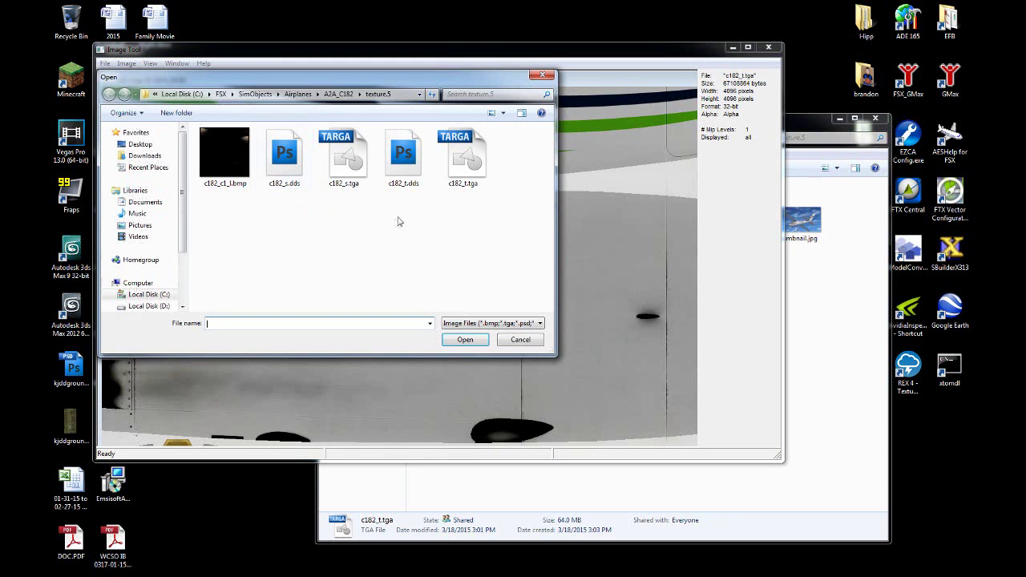
pyautogui.click(344, 158)
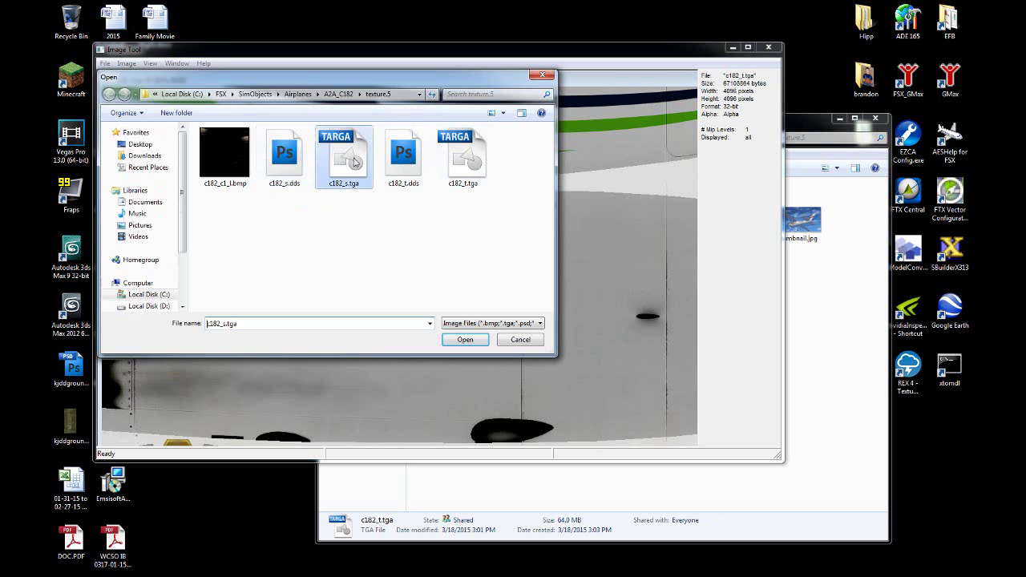
pyautogui.click(459, 337)
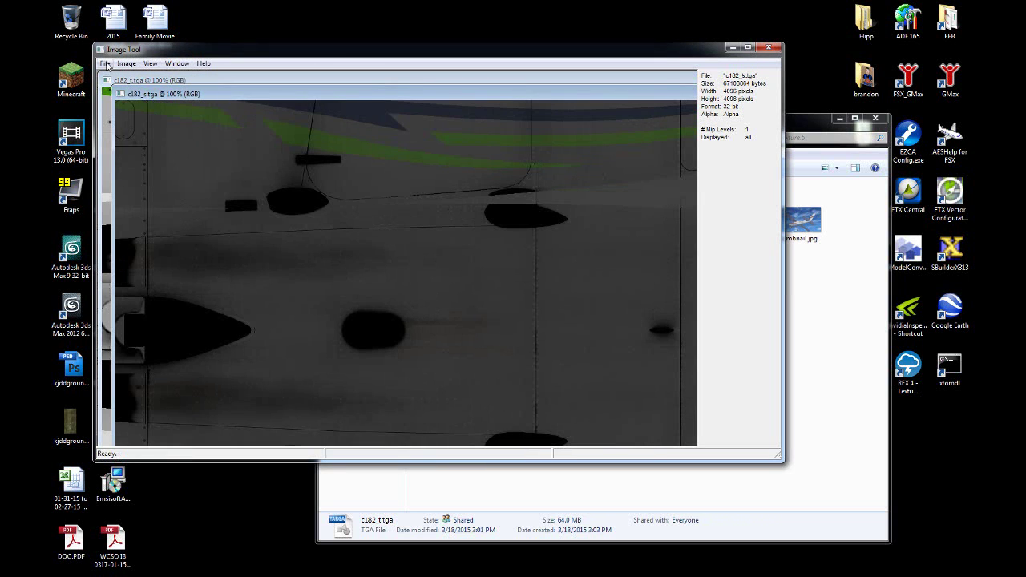
pyautogui.click(105, 64)
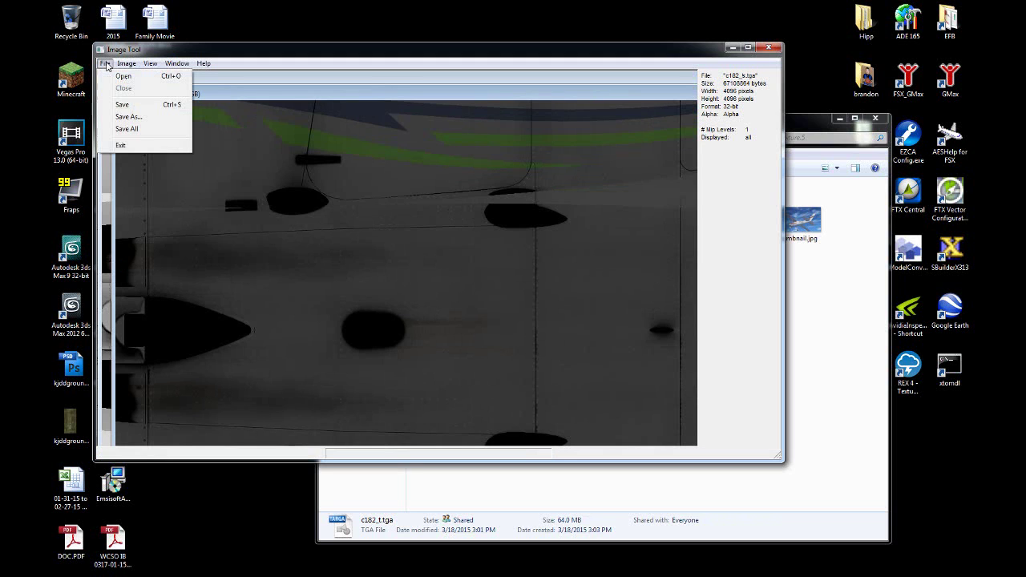
pyautogui.click(120, 117)
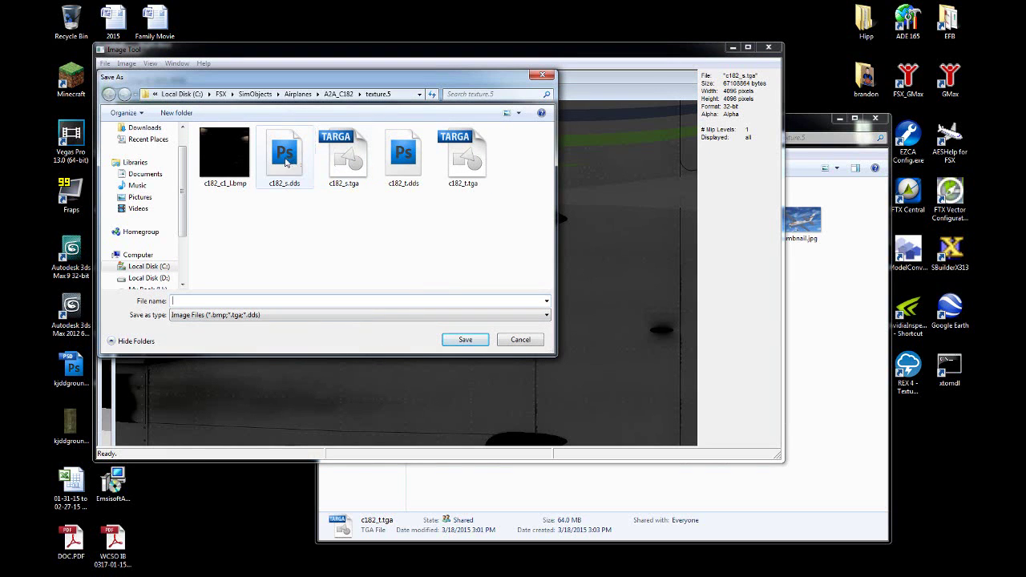
pyautogui.click(312, 178)
pyautogui.click(463, 340)
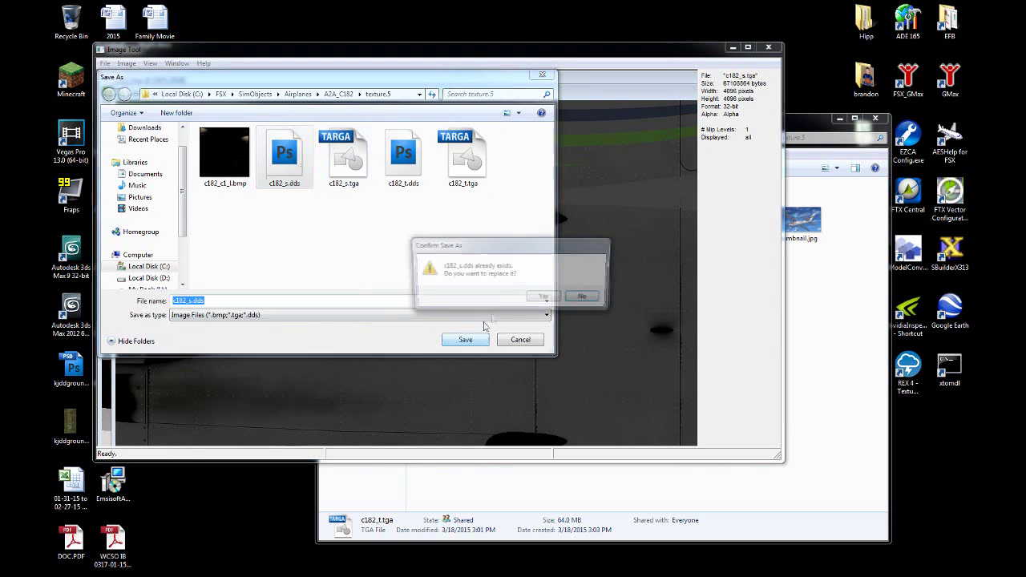
pyautogui.click(535, 300)
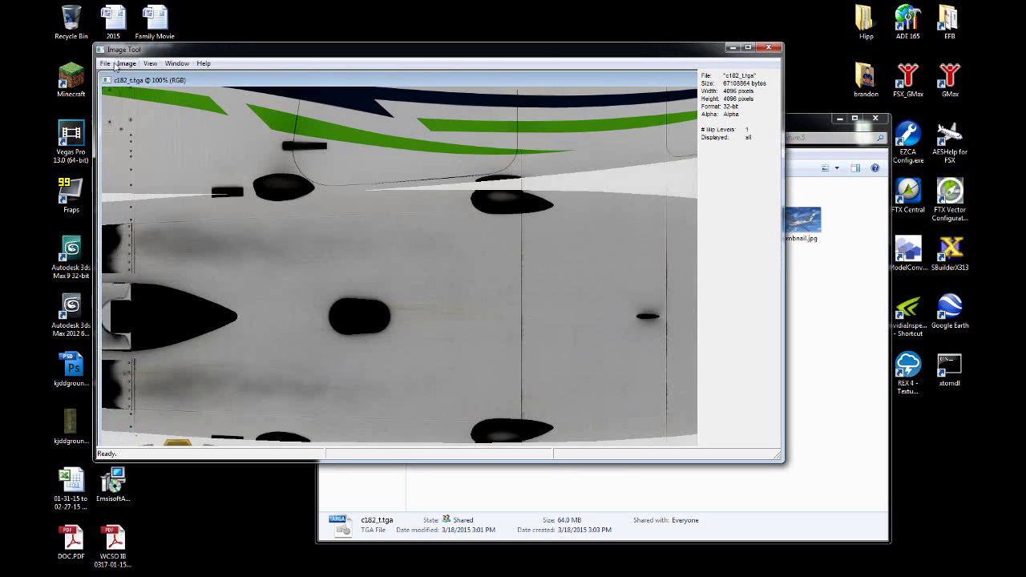
# Step: Save c182_t.tga as c182_t.dds over the existing file and exit Image Tool
pyautogui.click(105, 63)
pyautogui.click(120, 124)
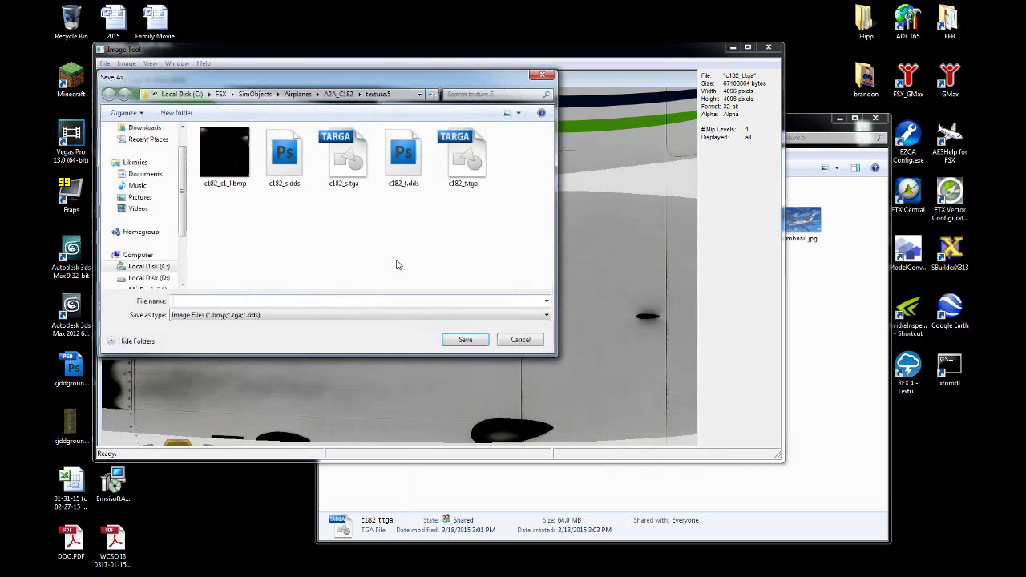
pyautogui.click(403, 156)
pyautogui.click(465, 339)
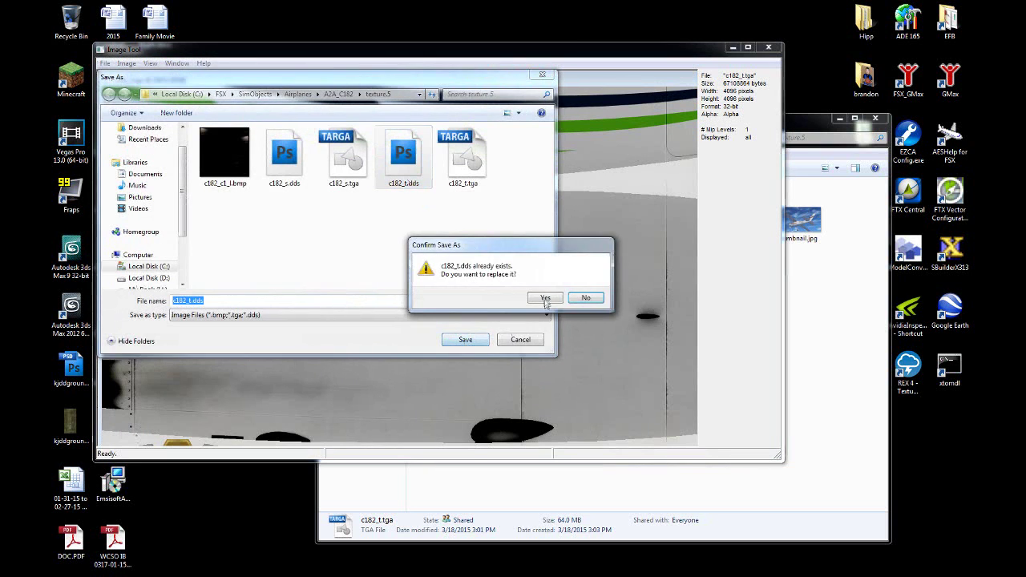
pyautogui.click(545, 299)
pyautogui.click(769, 47)
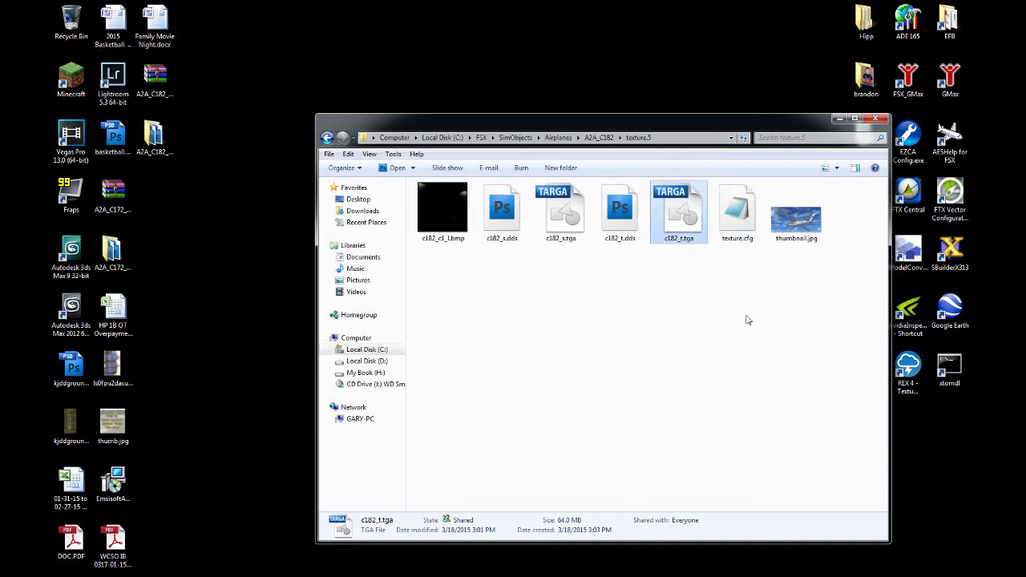
# Step: Open c182_t.dds in Photoshop to verify the N1341B markings, then select aircraft.cfg in A2A_C182
pyautogui.doubleClick(613, 210)
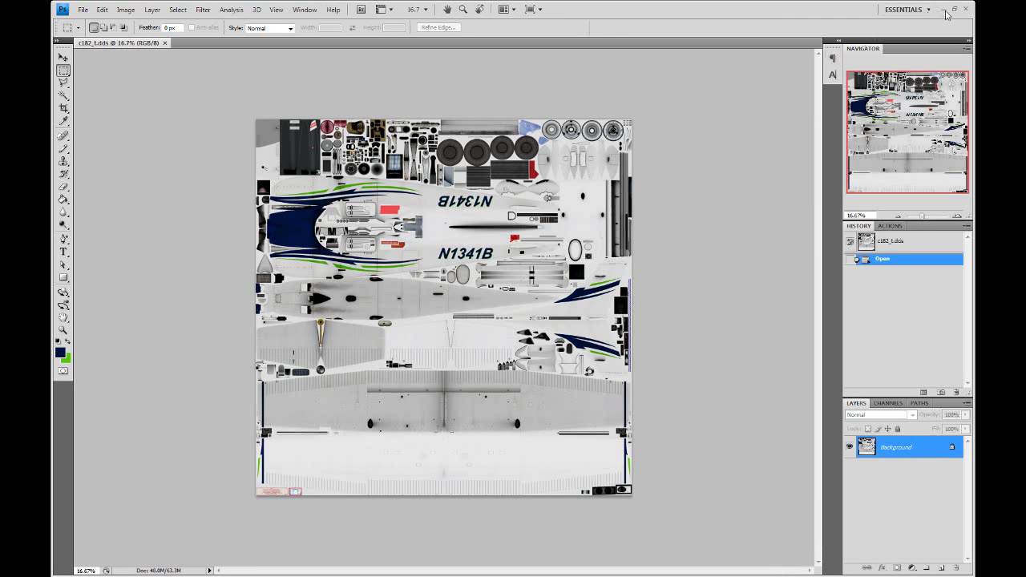
pyautogui.click(946, 10)
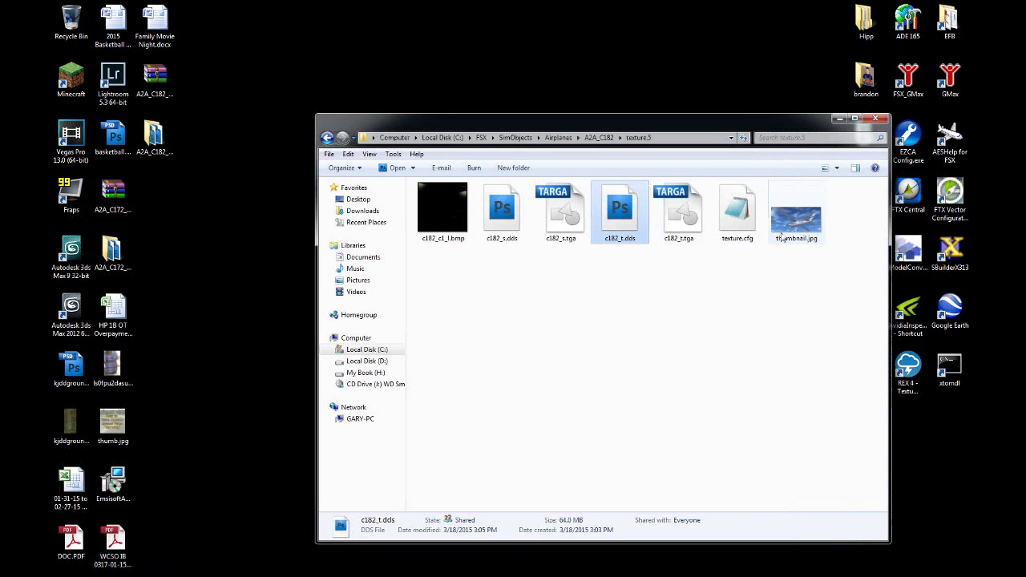
pyautogui.click(326, 138)
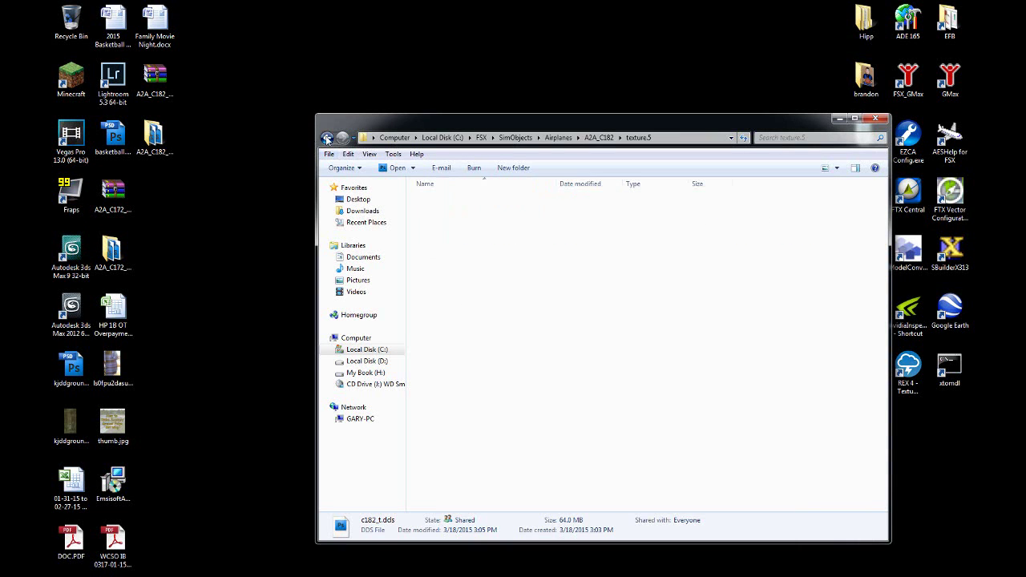
pyautogui.click(444, 315)
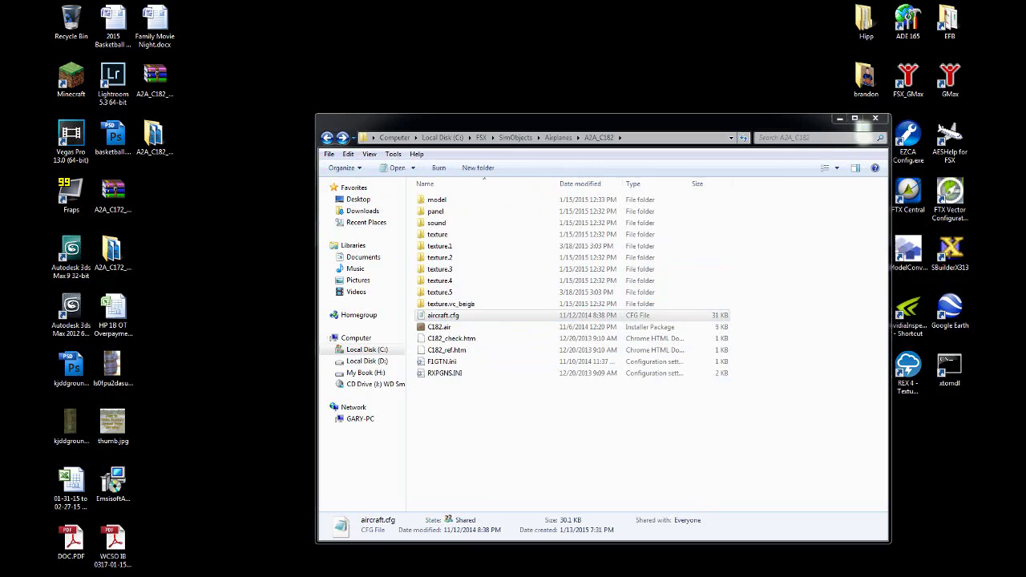
# Step: Open aircraft.cfg and paste a copy of the [fltsim.3] block below it
pyautogui.press('Return')
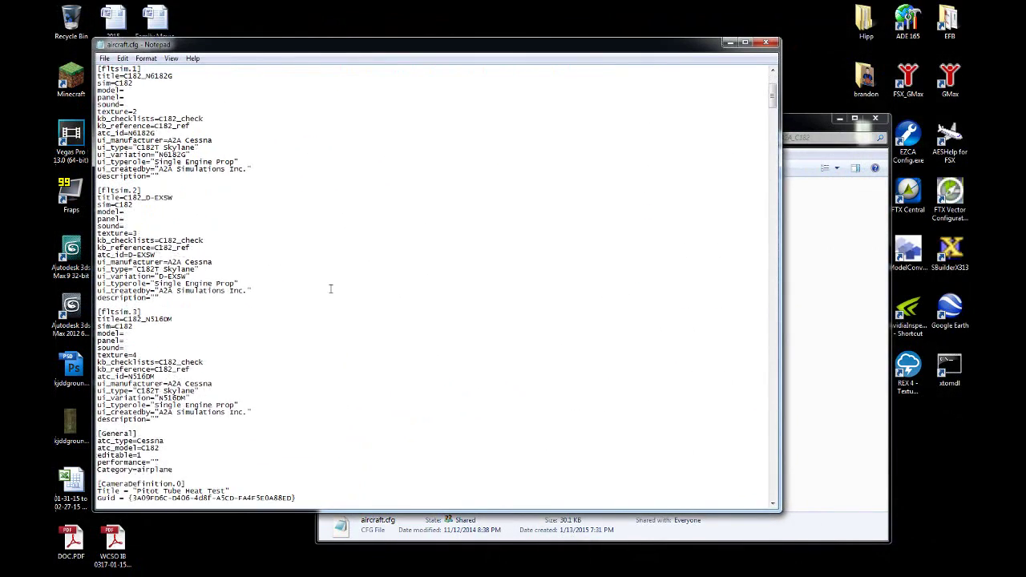
pyautogui.scroll(-5, 329, 288)
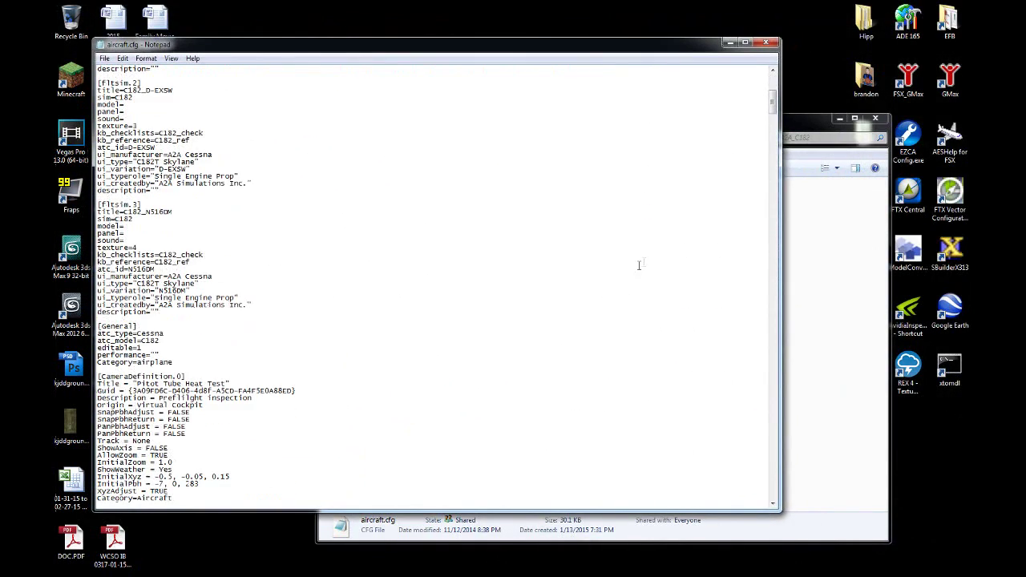
pyautogui.moveTo(772, 104)
pyautogui.mouseDown()
pyautogui.moveTo(768, 437)
pyautogui.moveTo(720, 69)
pyautogui.mouseUp()
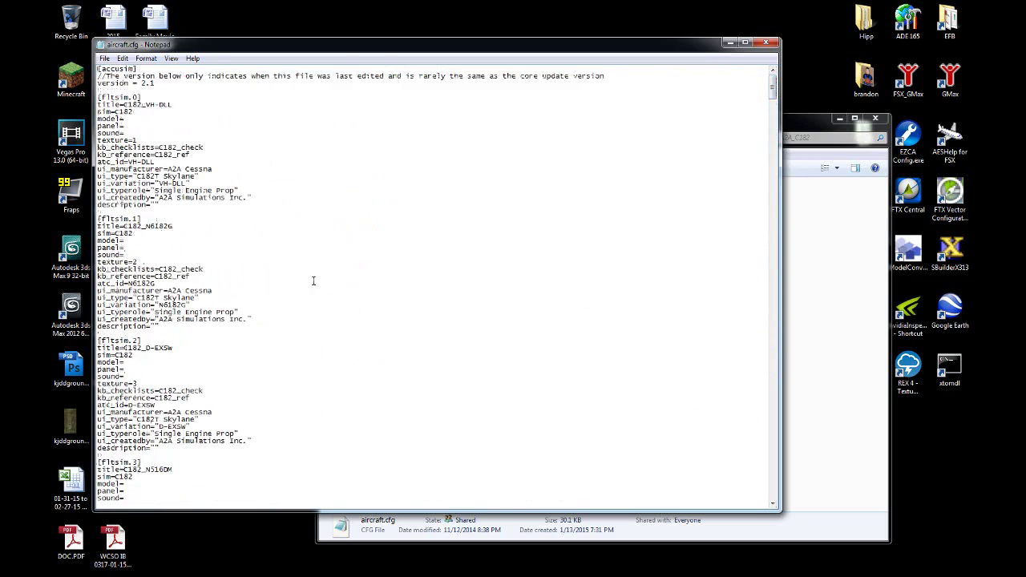
pyautogui.scroll(-3, 312, 352)
pyautogui.scroll(-4, 312, 351)
pyautogui.scroll(-1, 304, 351)
pyautogui.moveTo(157, 398)
pyautogui.mouseDown()
pyautogui.moveTo(94, 317)
pyautogui.moveTo(93, 290)
pyautogui.mouseUp()
pyautogui.hotkey('ctrl', 'c')
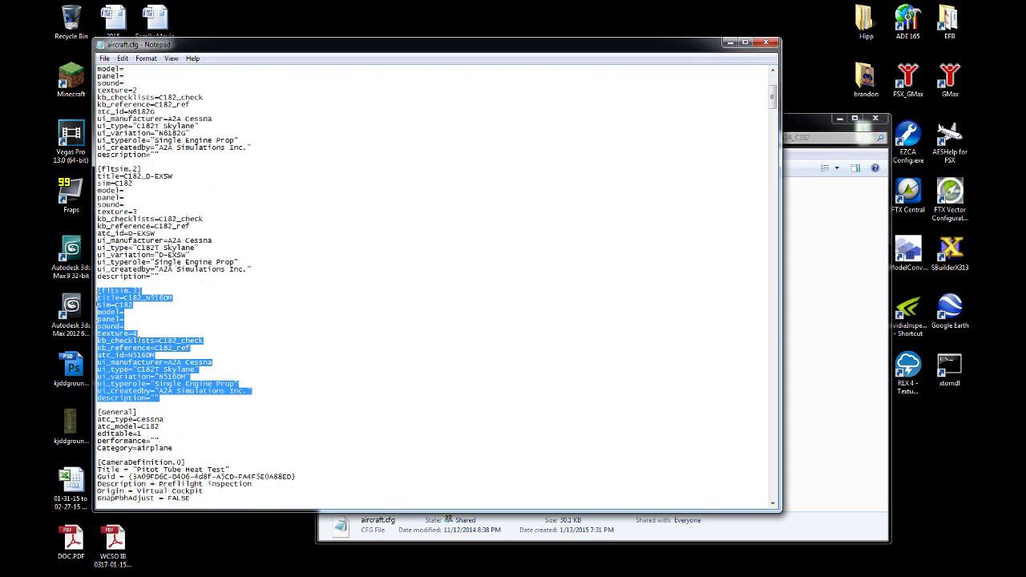
pyautogui.click(177, 398)
pyautogui.press('Return')
pyautogui.press('Return')
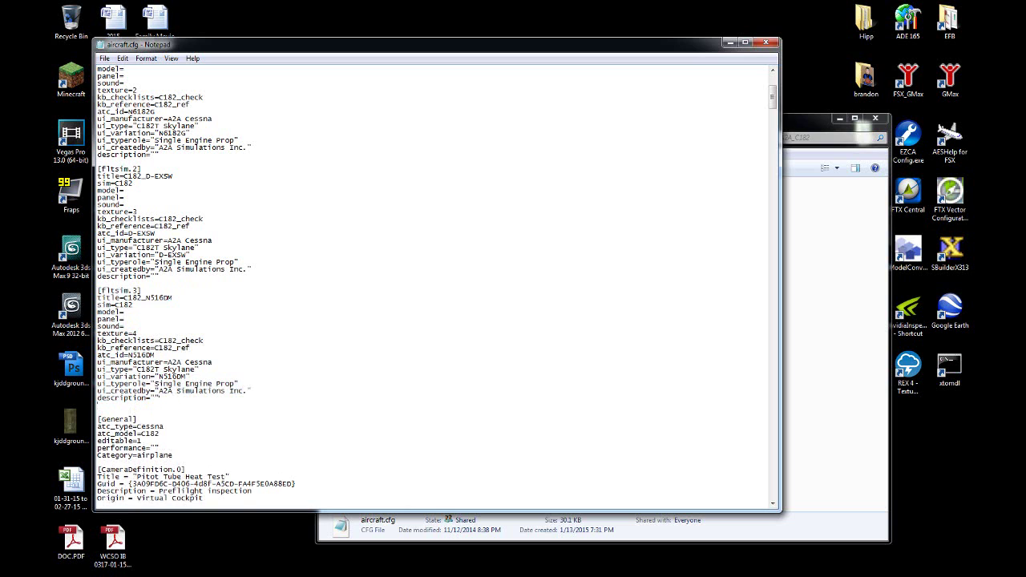
pyautogui.hotkey('ctrl', 'v')
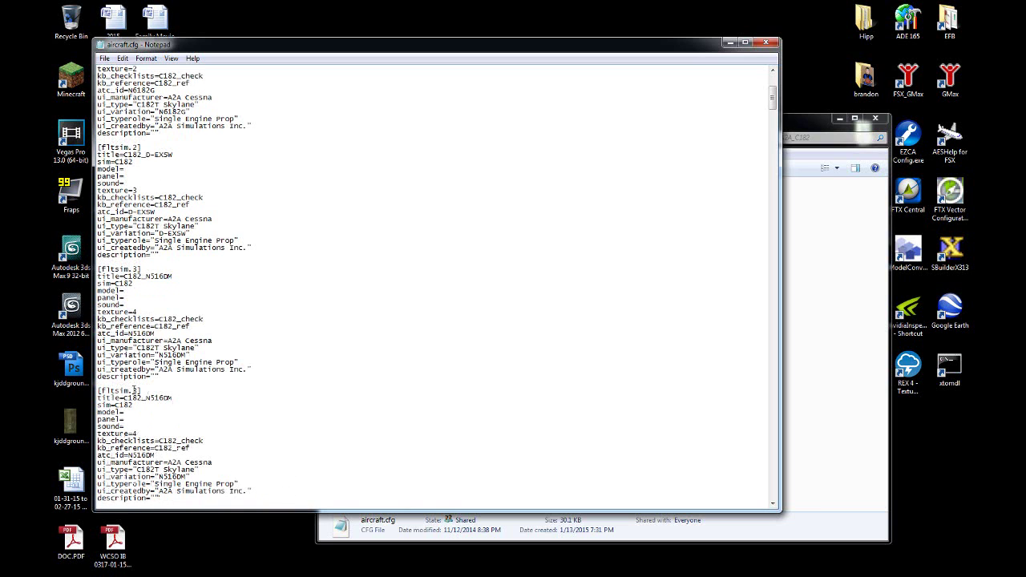
# Step: Save aircraft.cfg with the [fltsim.4] texture=5 N1341B entry and close Notepad
pyautogui.scroll(-3, 283, 404)
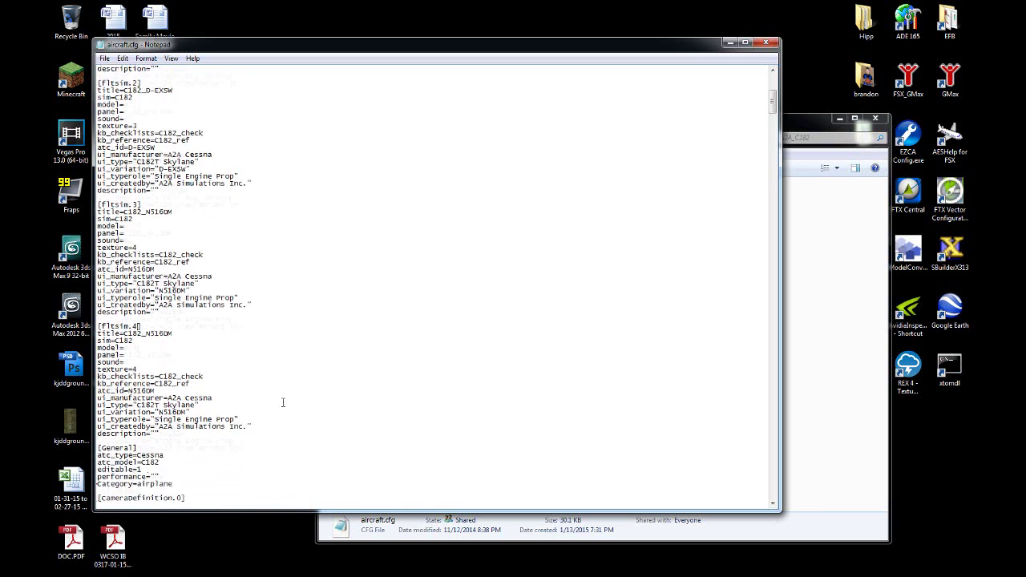
pyautogui.scroll(-1, 152, 342)
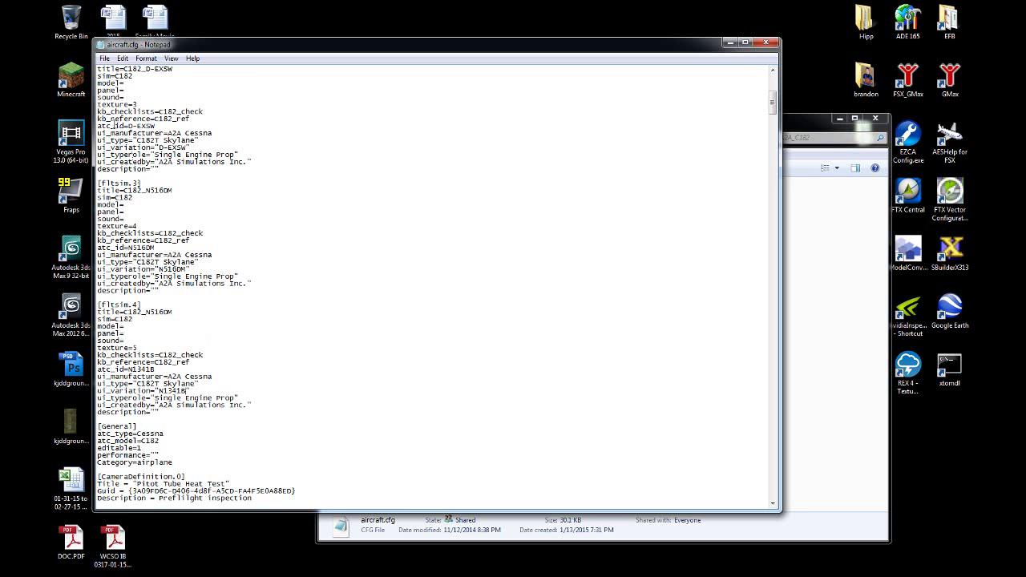
pyautogui.click(104, 58)
pyautogui.click(120, 89)
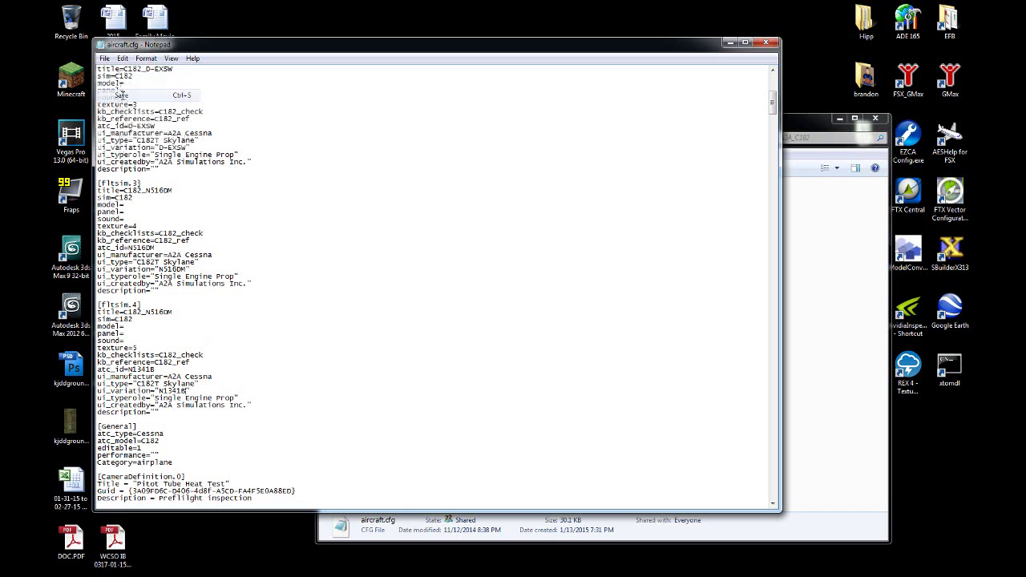
pyautogui.click(765, 43)
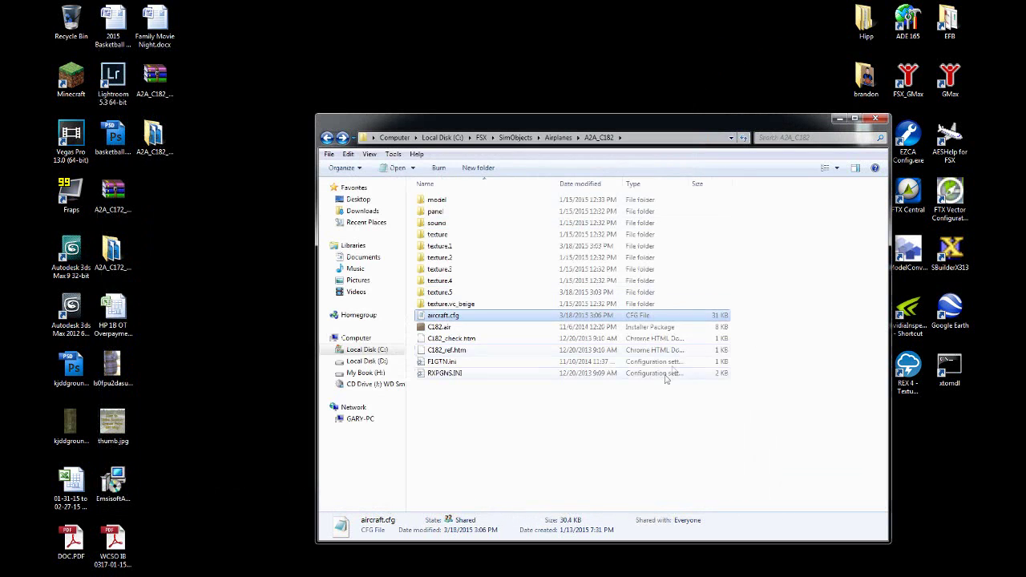
# Step: Close the aircraft folder window and unpause FSX to fly the C182 in N1341B livery
pyautogui.click(454, 291)
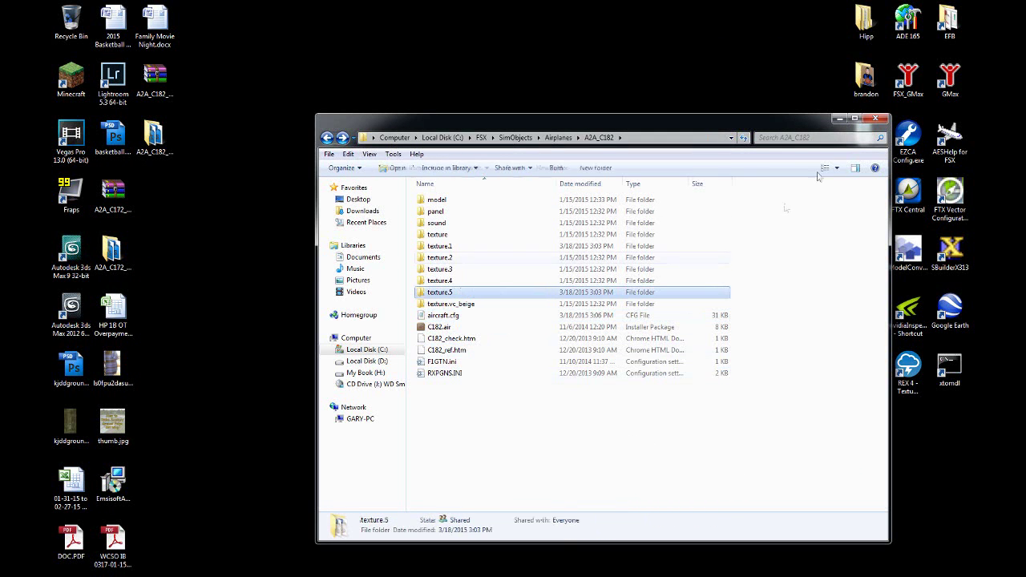
pyautogui.click(871, 118)
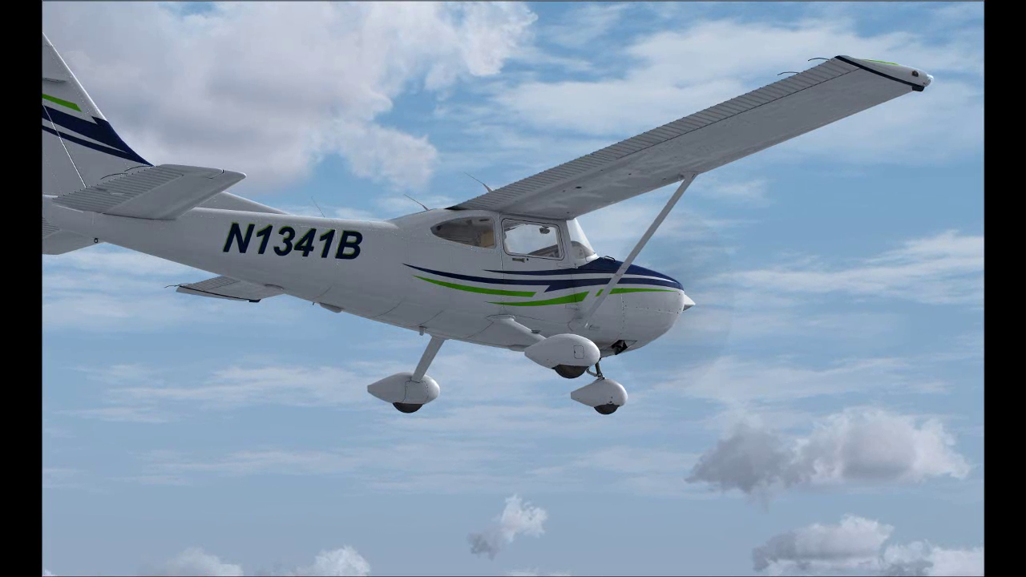
pyautogui.press('p')
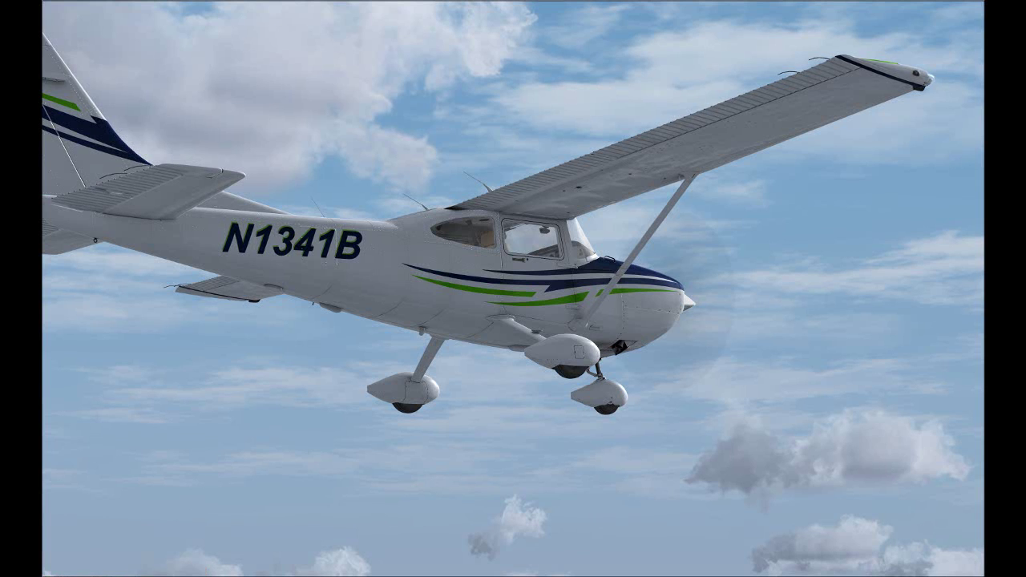